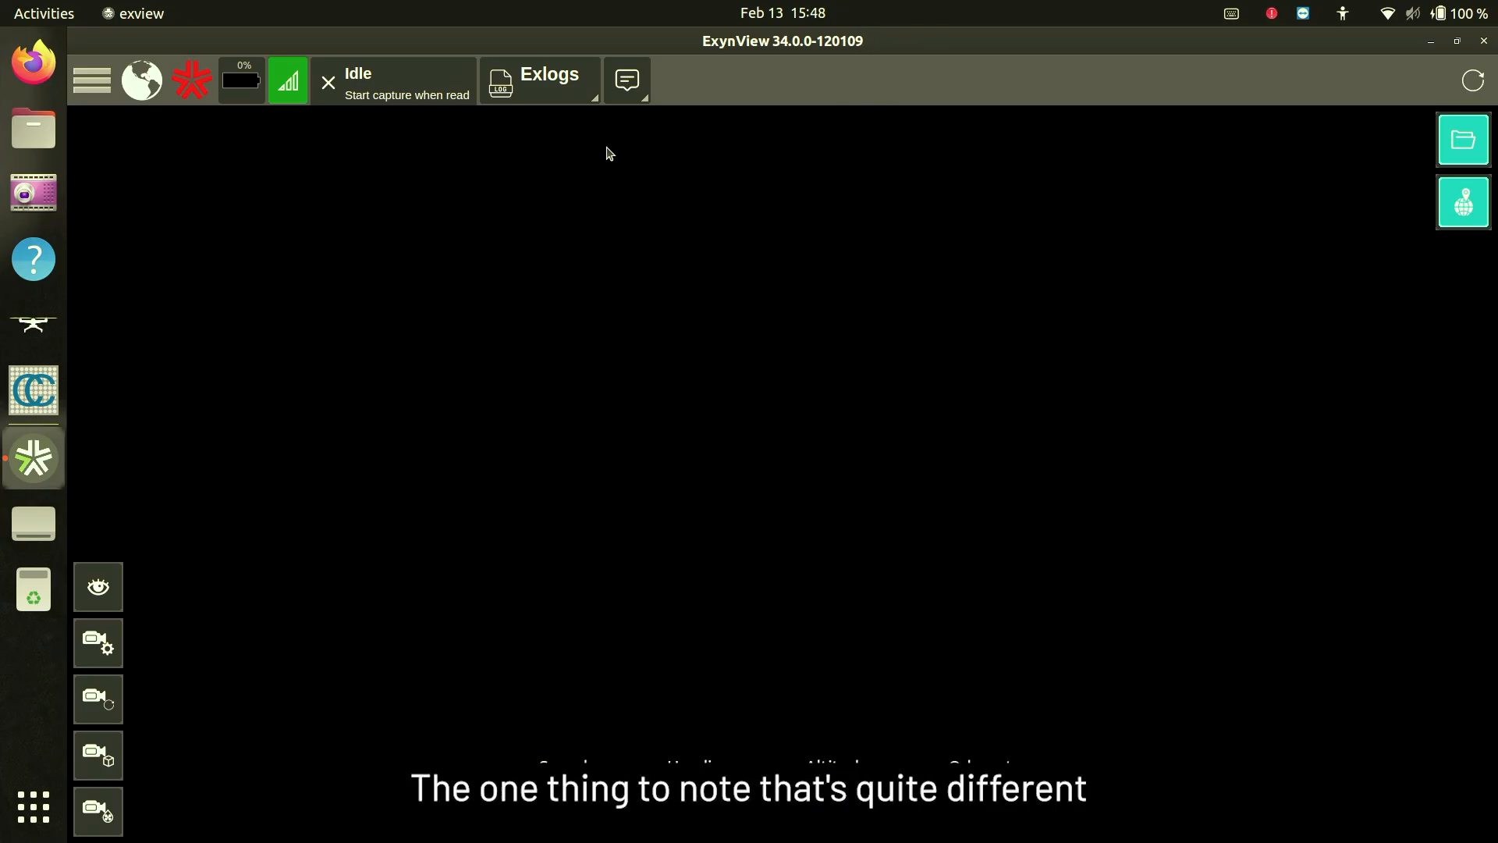
# - Load example.ex from the georeferencing-examples folder and process the capture with non-static points removed (3 seconds, 1.5 m range)
pyautogui.click(553, 102)
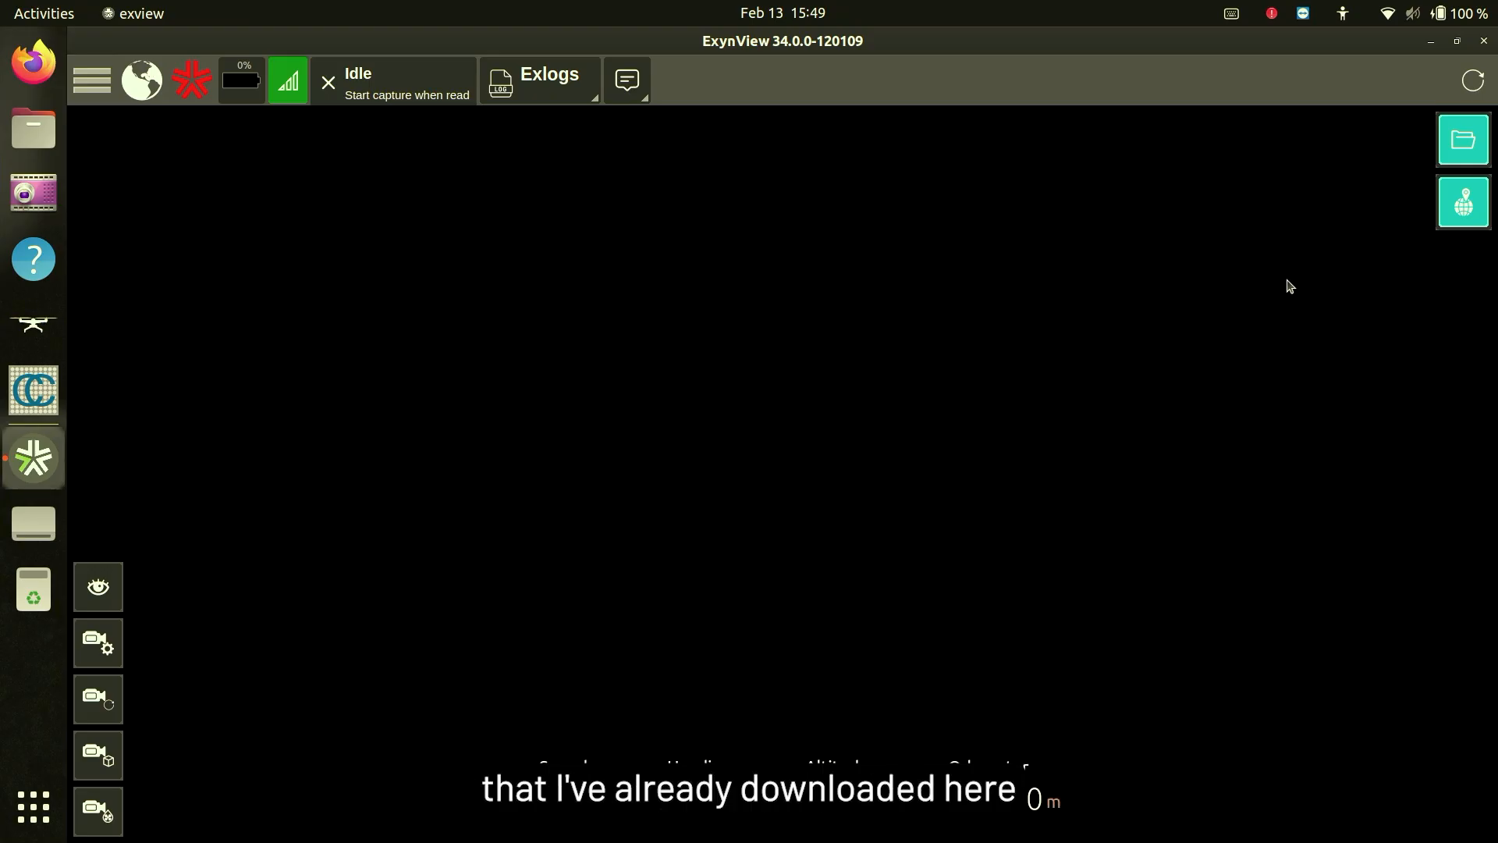
pyautogui.click(1446, 153)
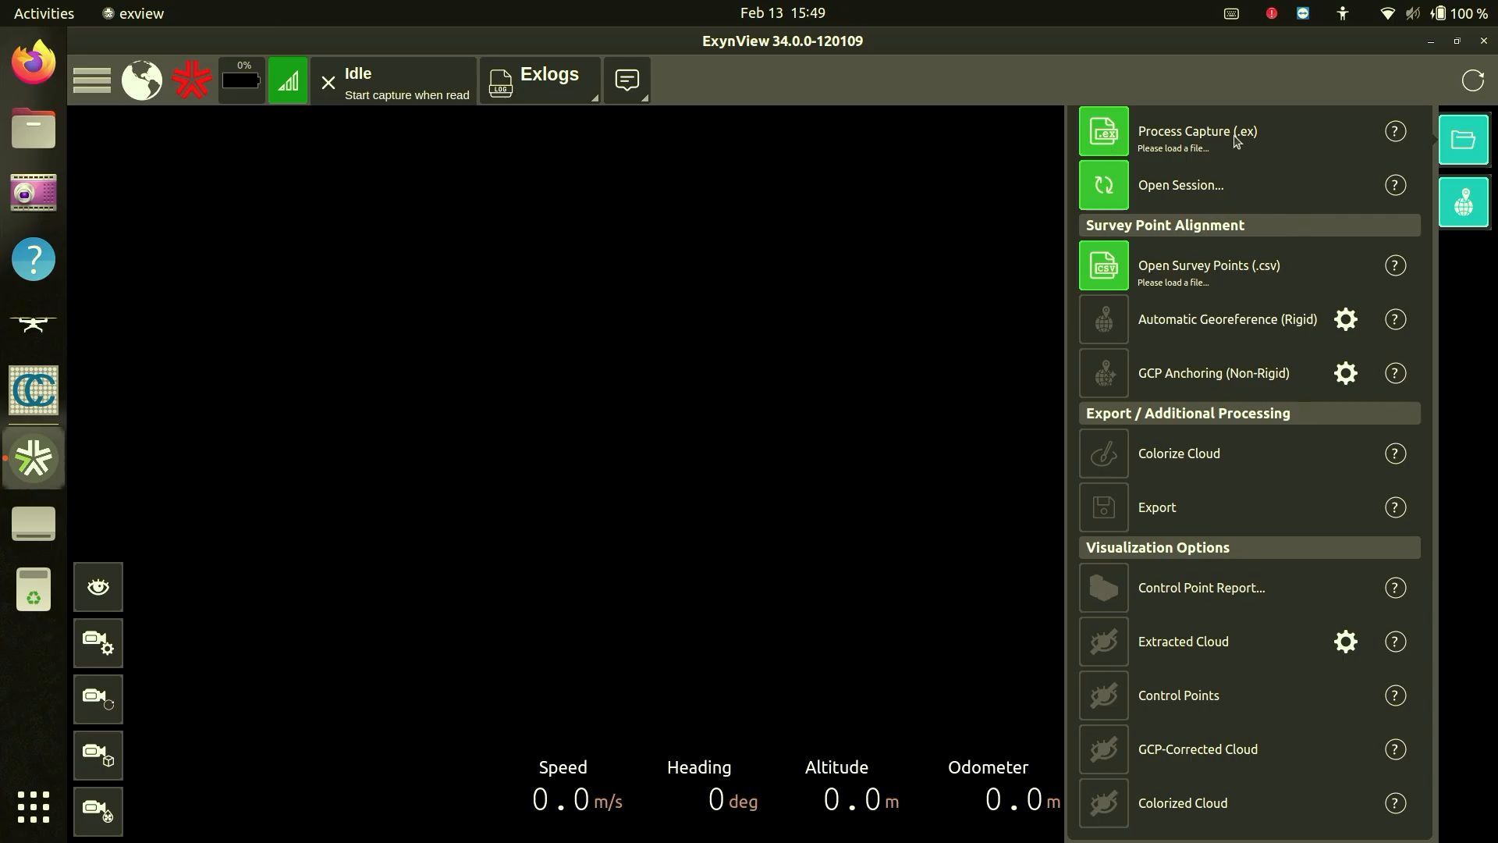
pyautogui.click(1104, 136)
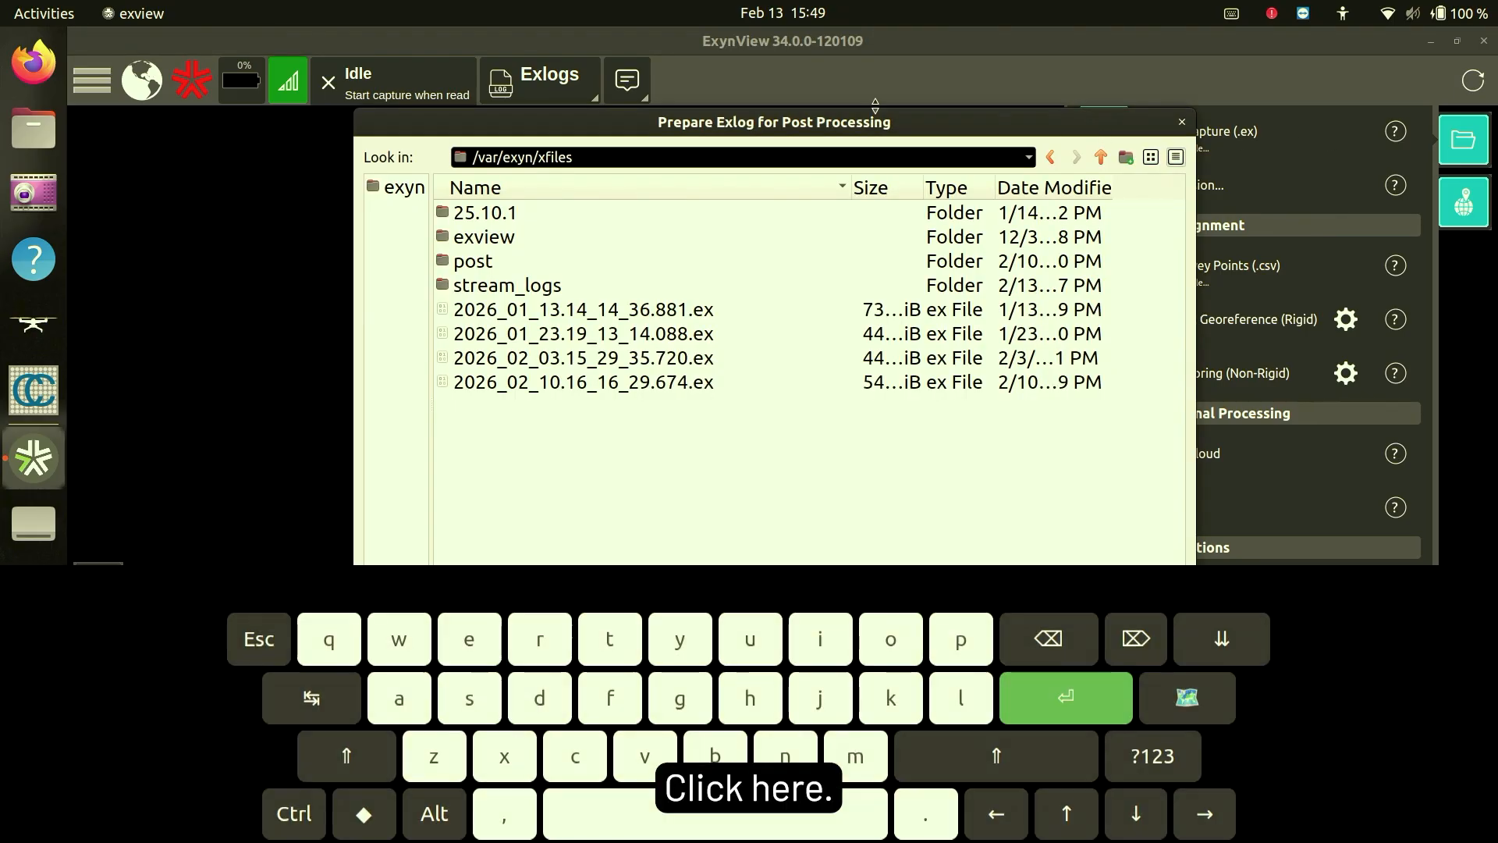
pyautogui.click(404, 189)
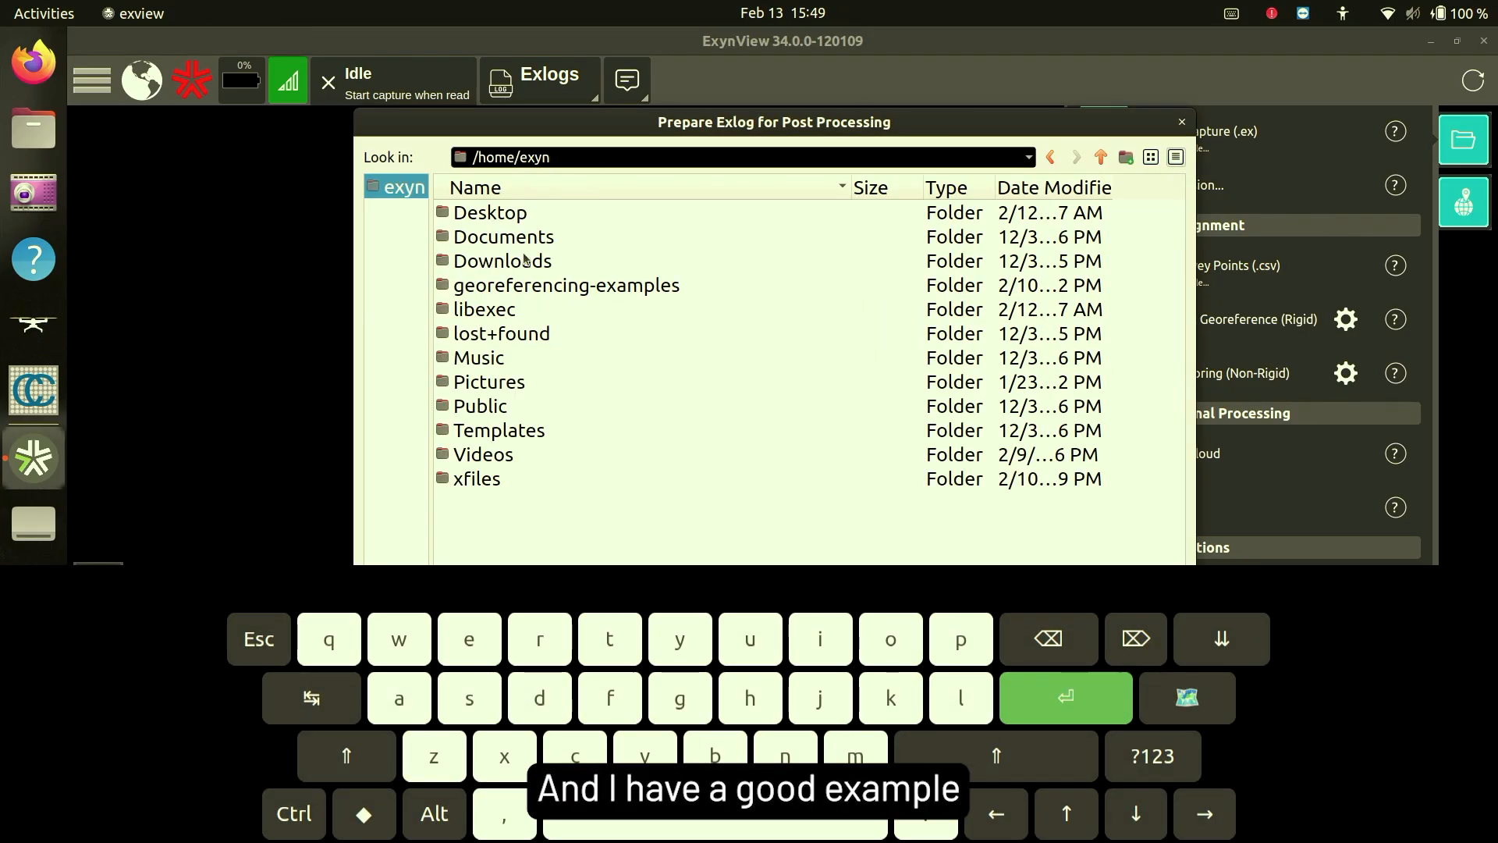
pyautogui.click(561, 287)
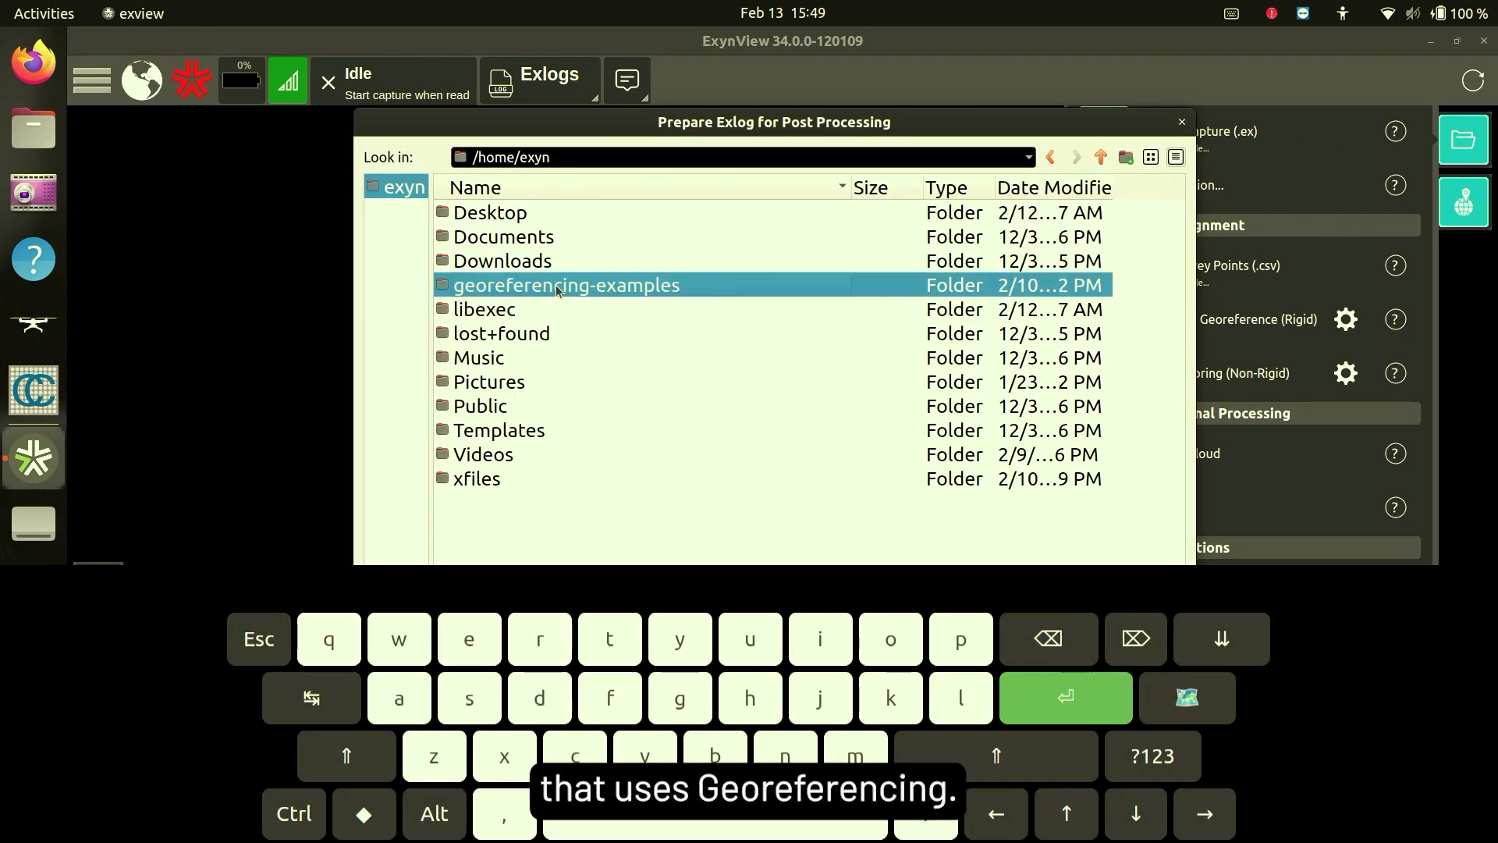
pyautogui.click(1085, 711)
pyautogui.click(521, 222)
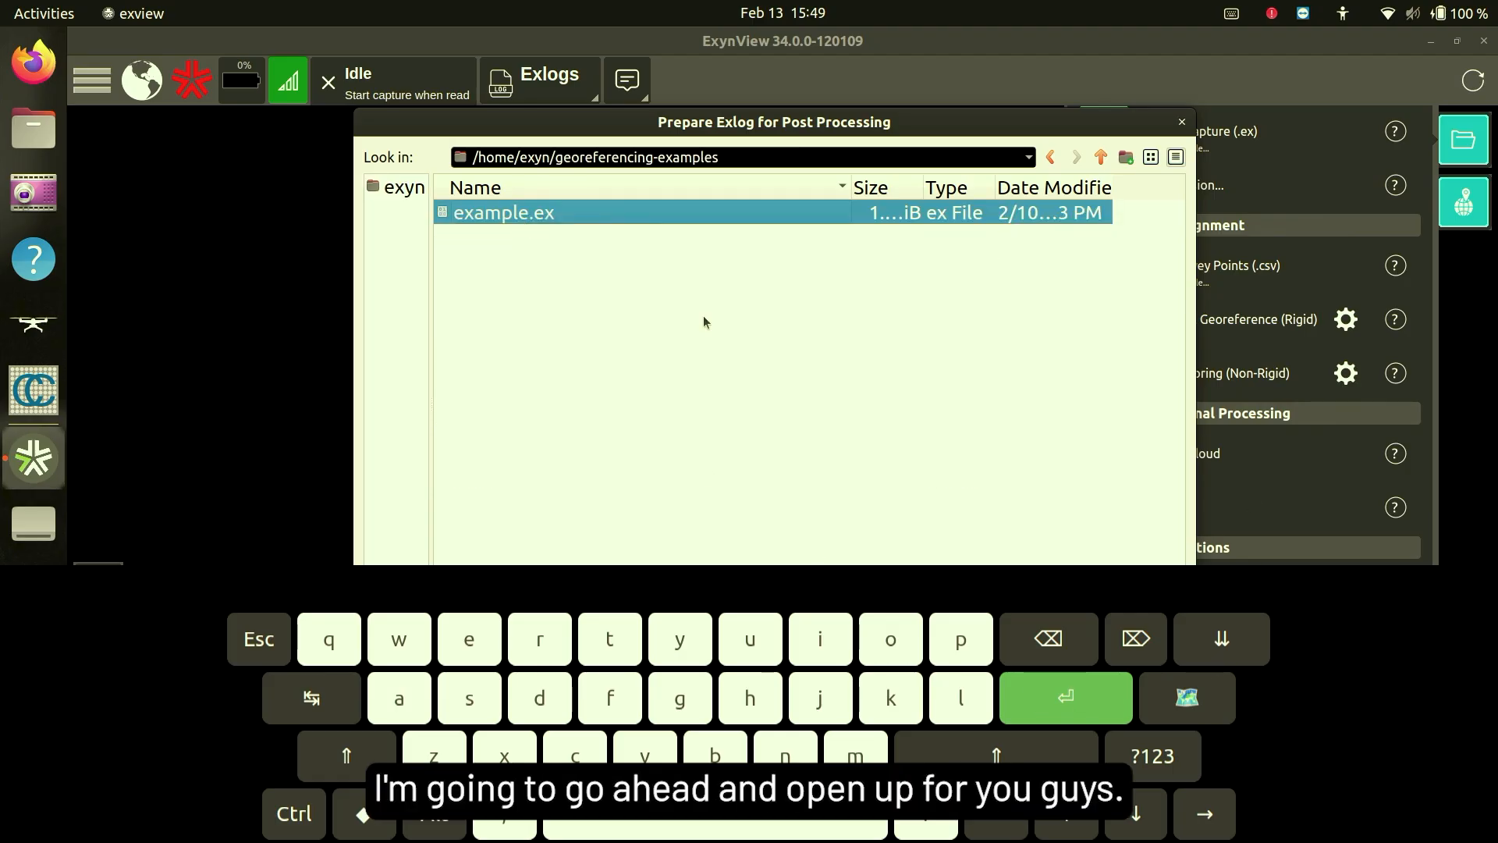
pyautogui.click(1059, 700)
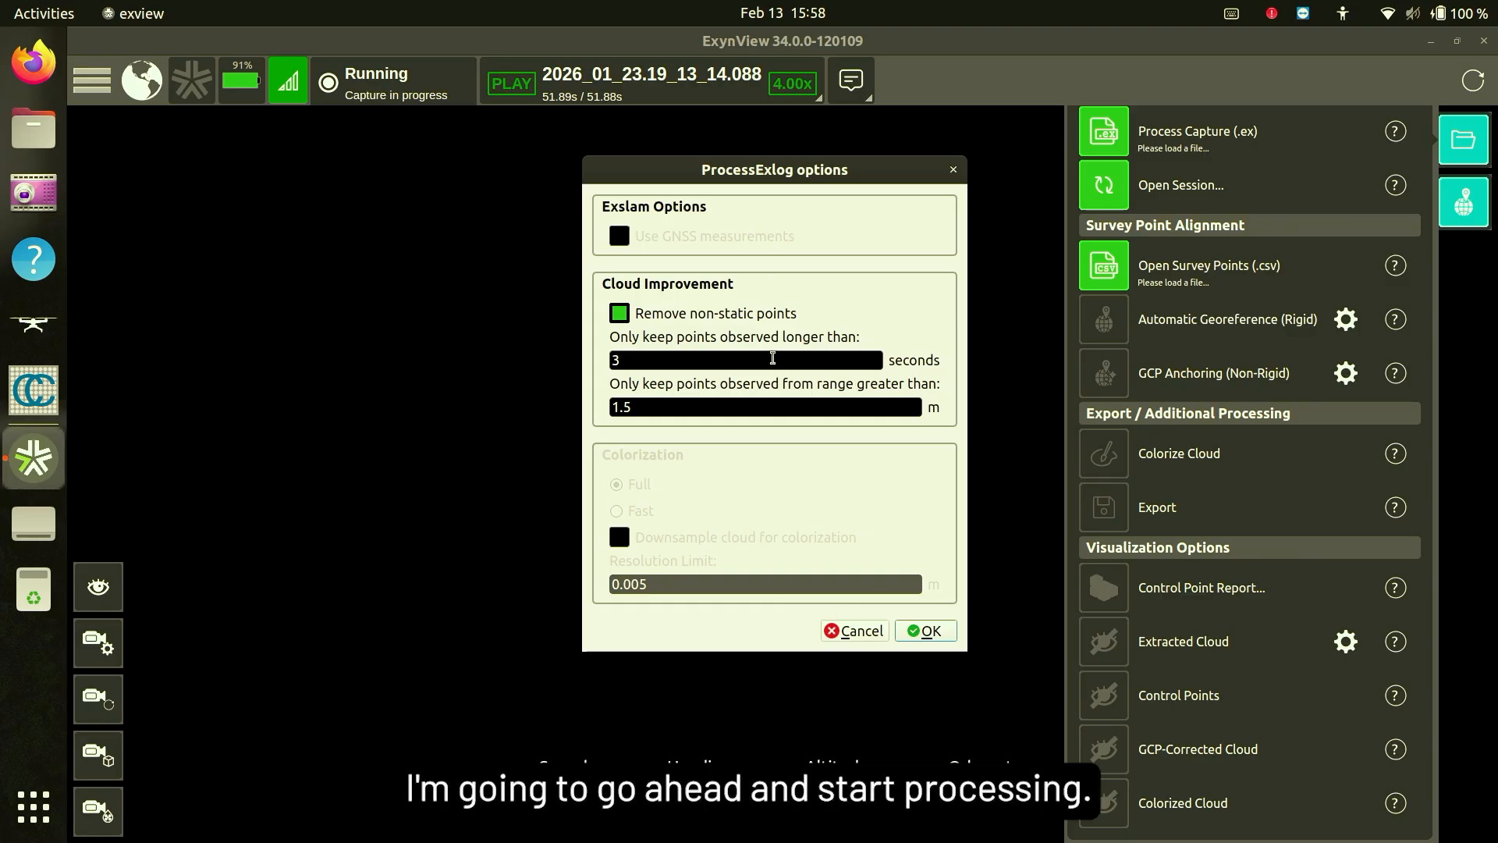
pyautogui.click(928, 632)
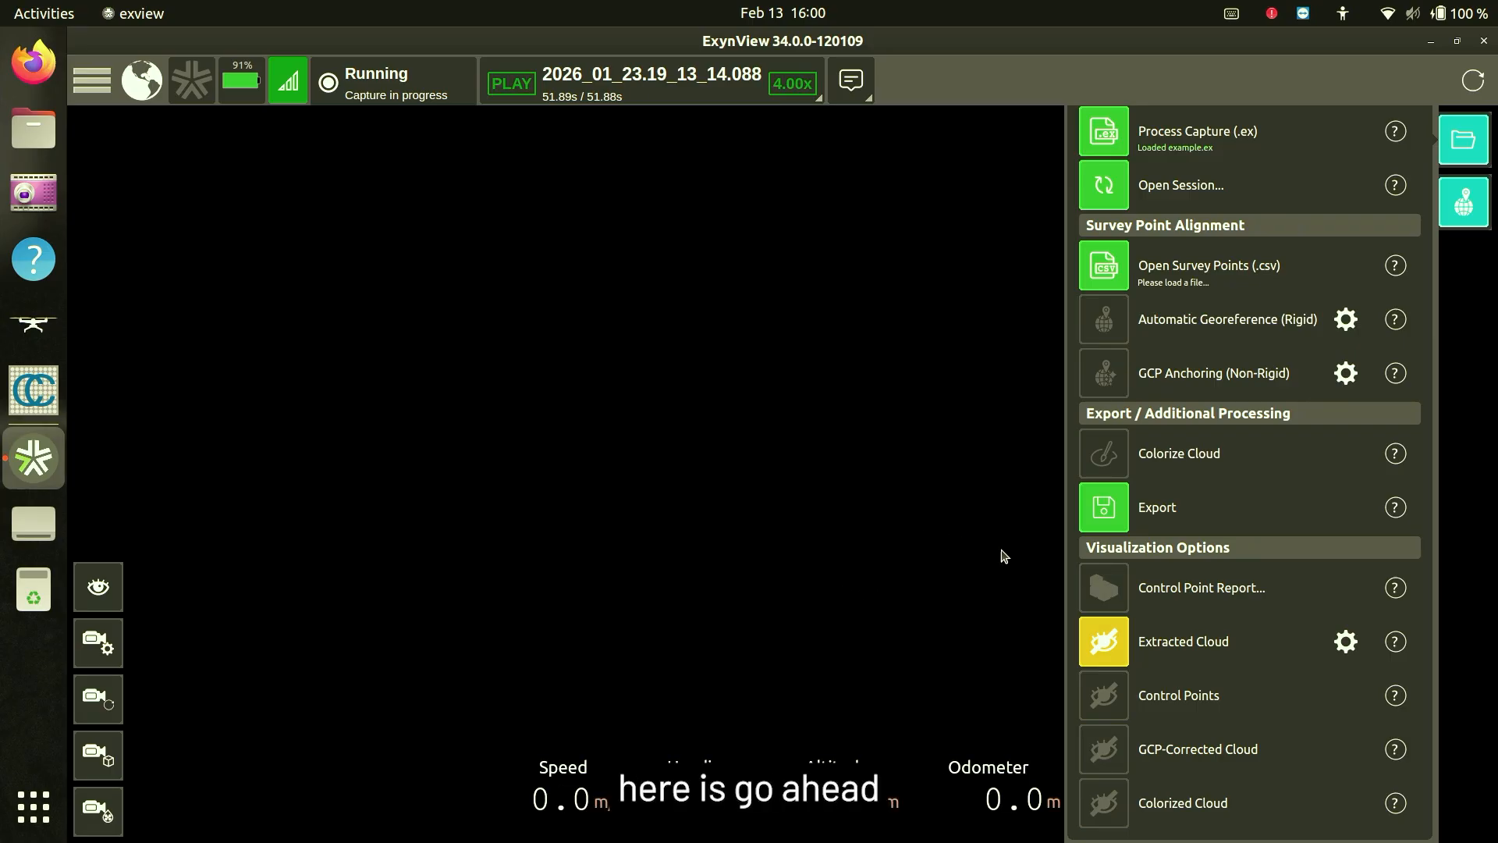
# - Display the extracted cloud and look over the mine scan from outside and inside the tunnels
pyautogui.click(1107, 651)
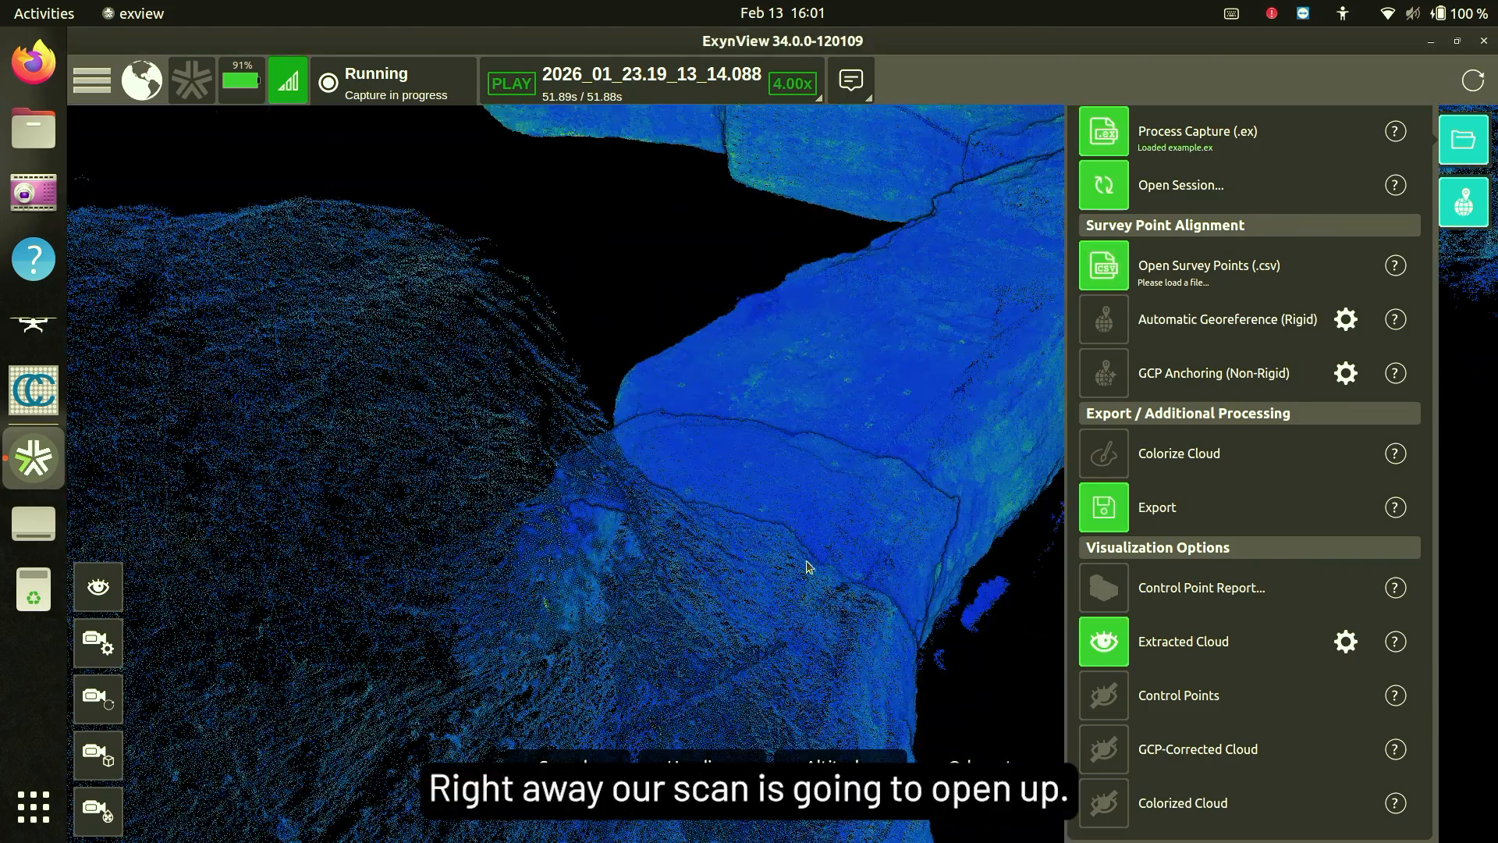
pyautogui.scroll(-3, 845, 556)
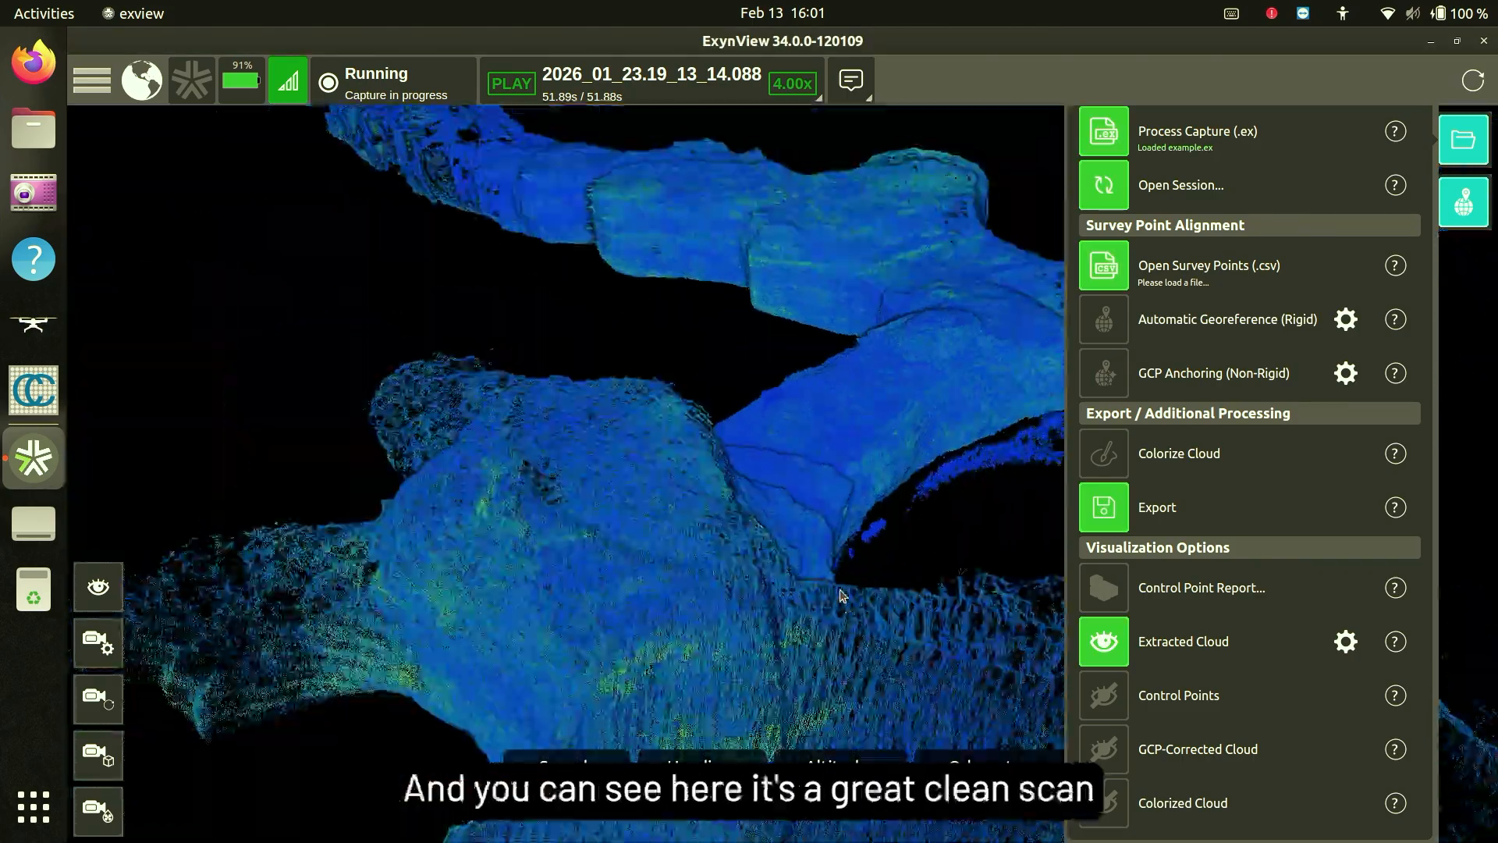
pyautogui.moveTo(841, 591); pyautogui.dragTo(562, 663)
pyautogui.scroll(-4, 761, 515)
pyautogui.moveTo(803, 569); pyautogui.dragTo(521, 722)
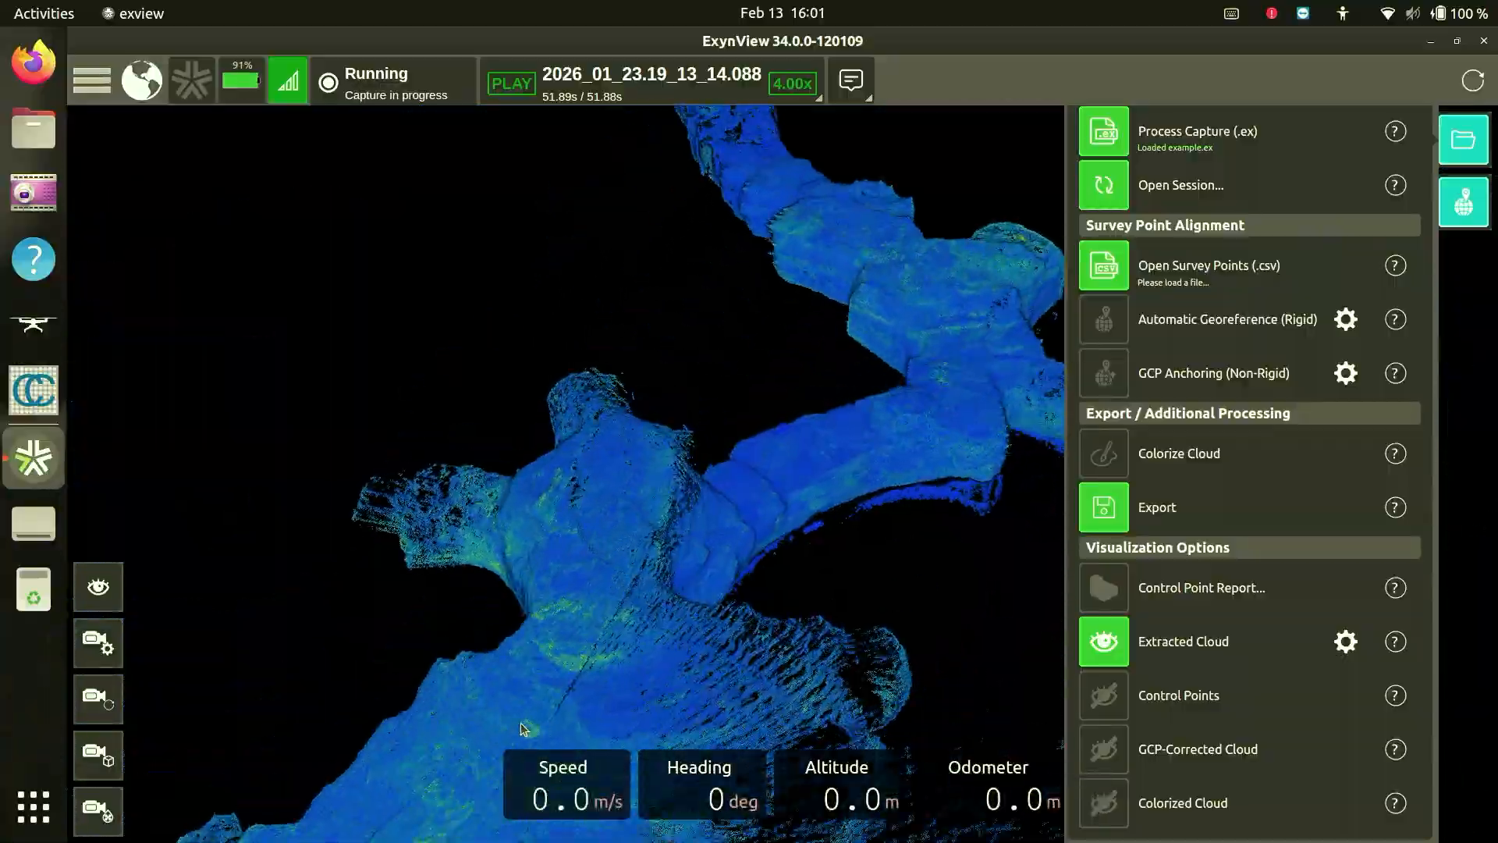
pyautogui.moveTo(869, 558); pyautogui.dragTo(775, 626)
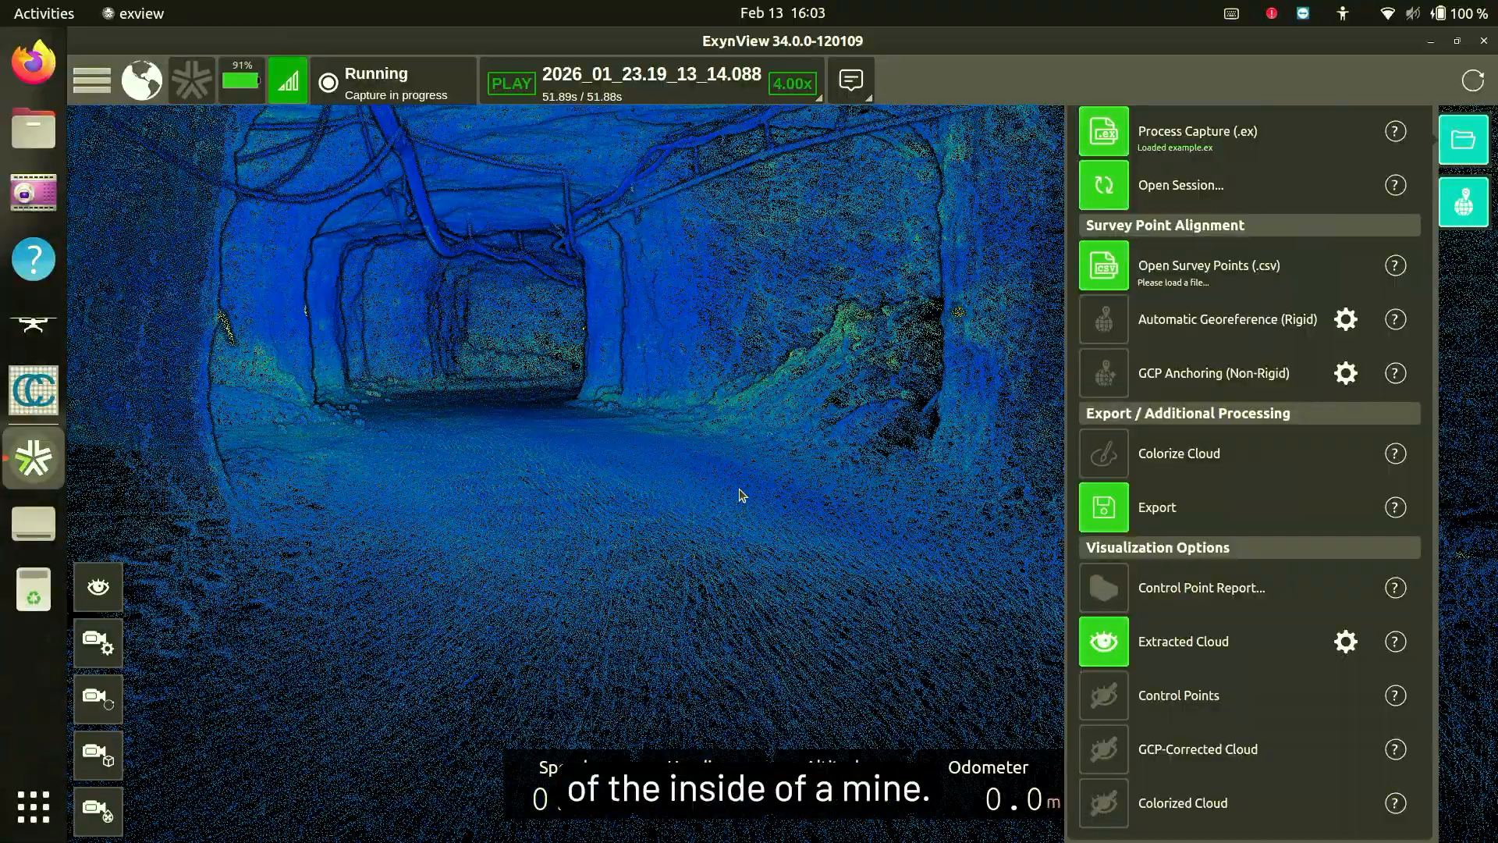
pyautogui.moveTo(740, 490); pyautogui.dragTo(590, 530)
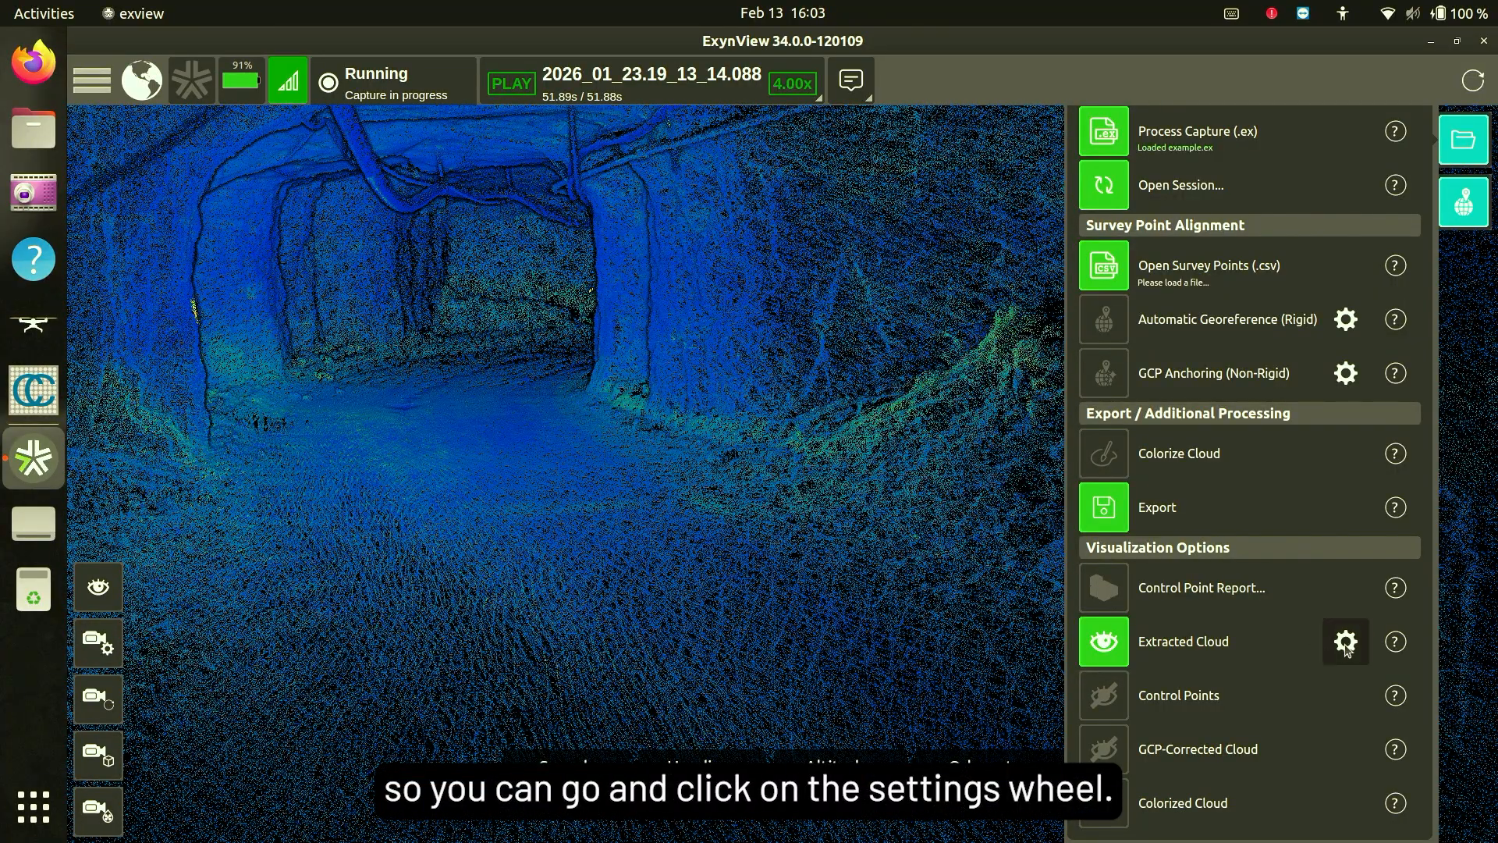
# - Turn off intensity display for the extracted cloud and inspect the mine tunnel in plain point cloud view
pyautogui.click(1346, 643)
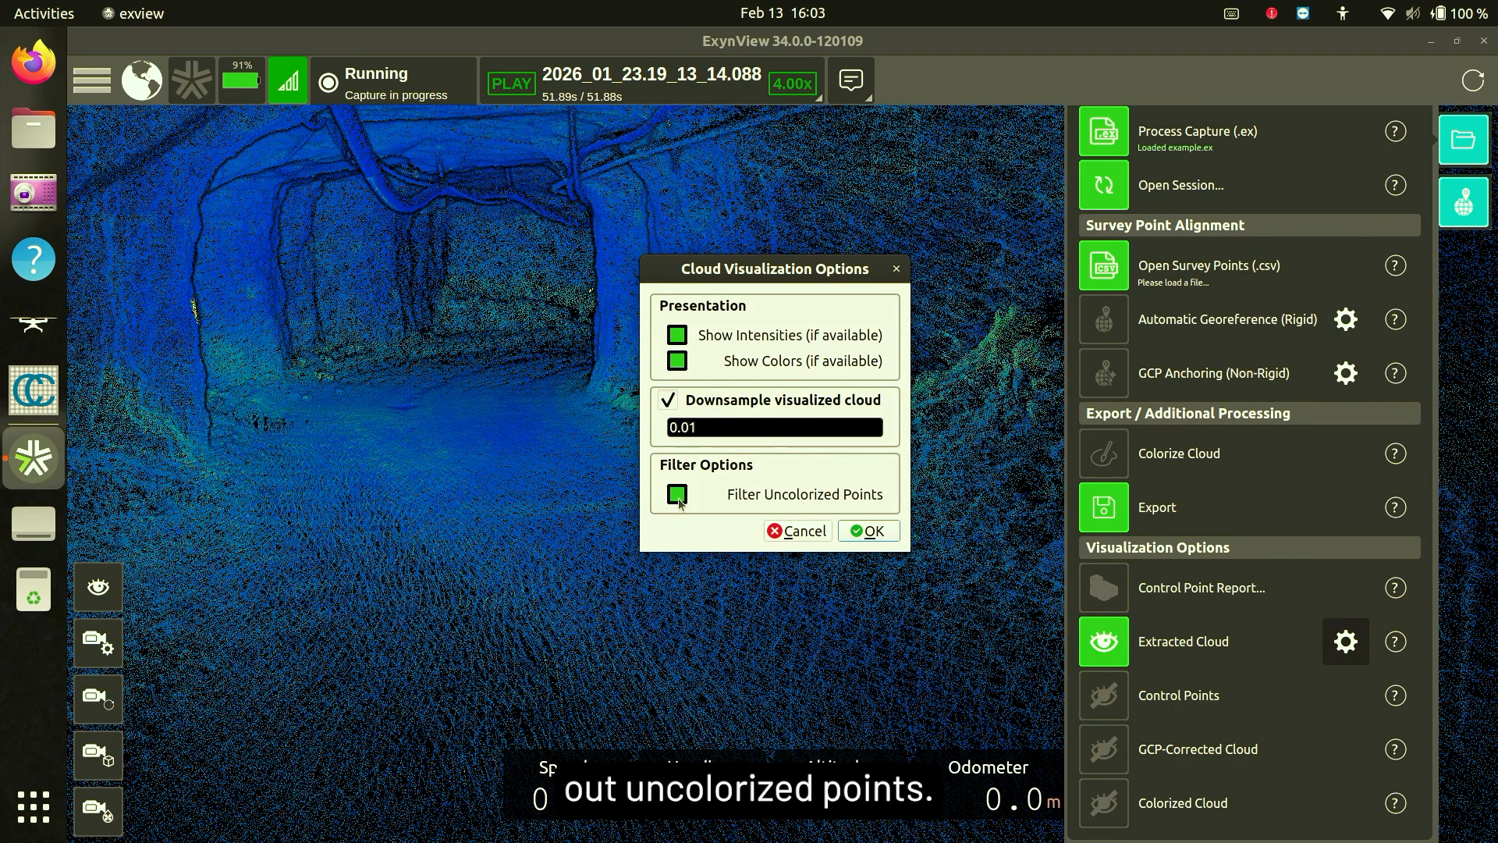
pyautogui.click(677, 337)
pyautogui.click(866, 531)
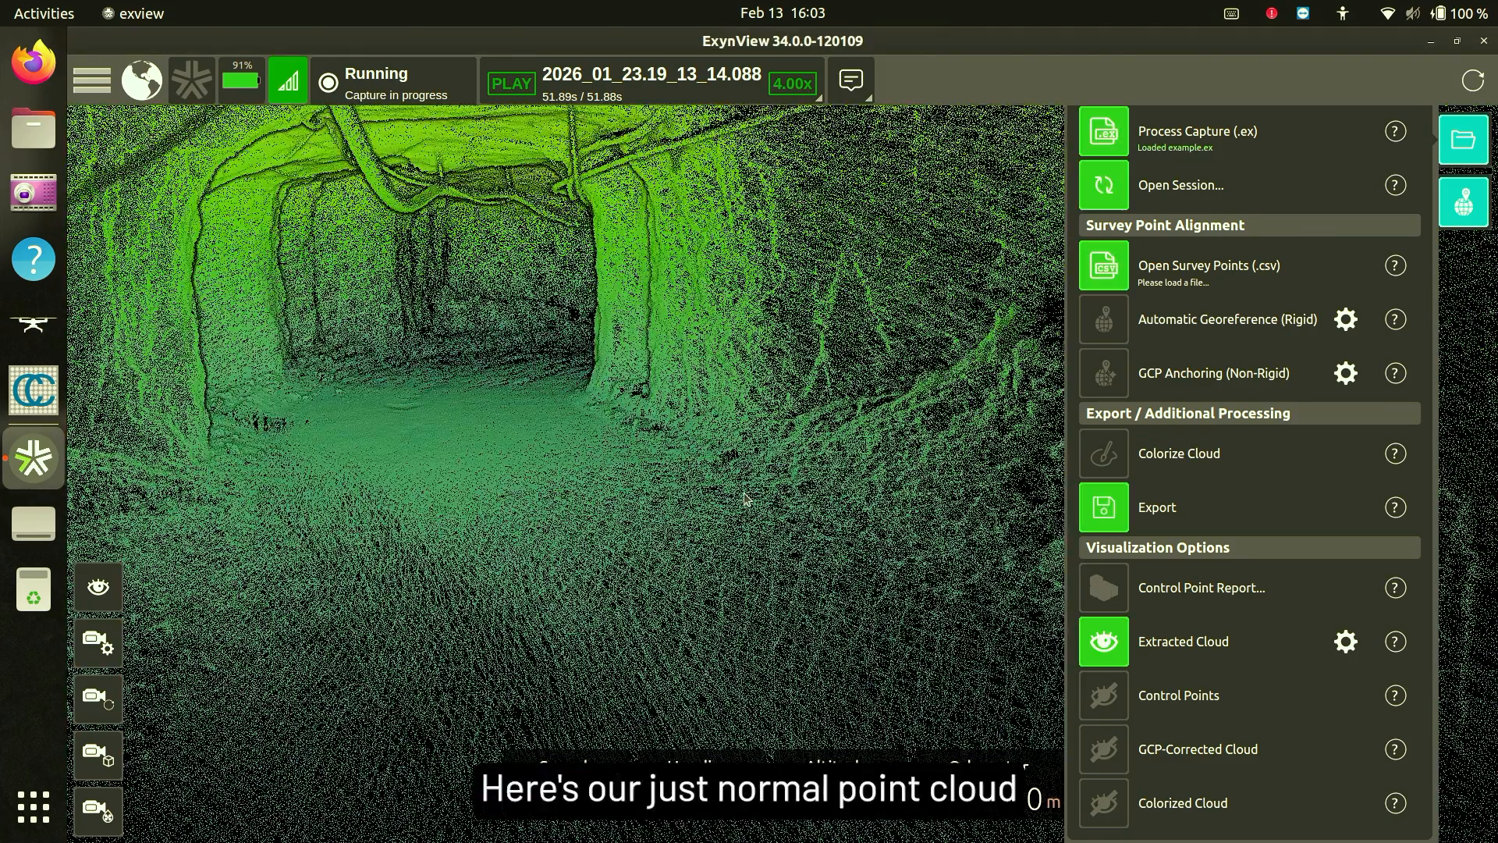
pyautogui.moveTo(745, 494); pyautogui.dragTo(581, 474)
pyautogui.scroll(-5, 498, 479)
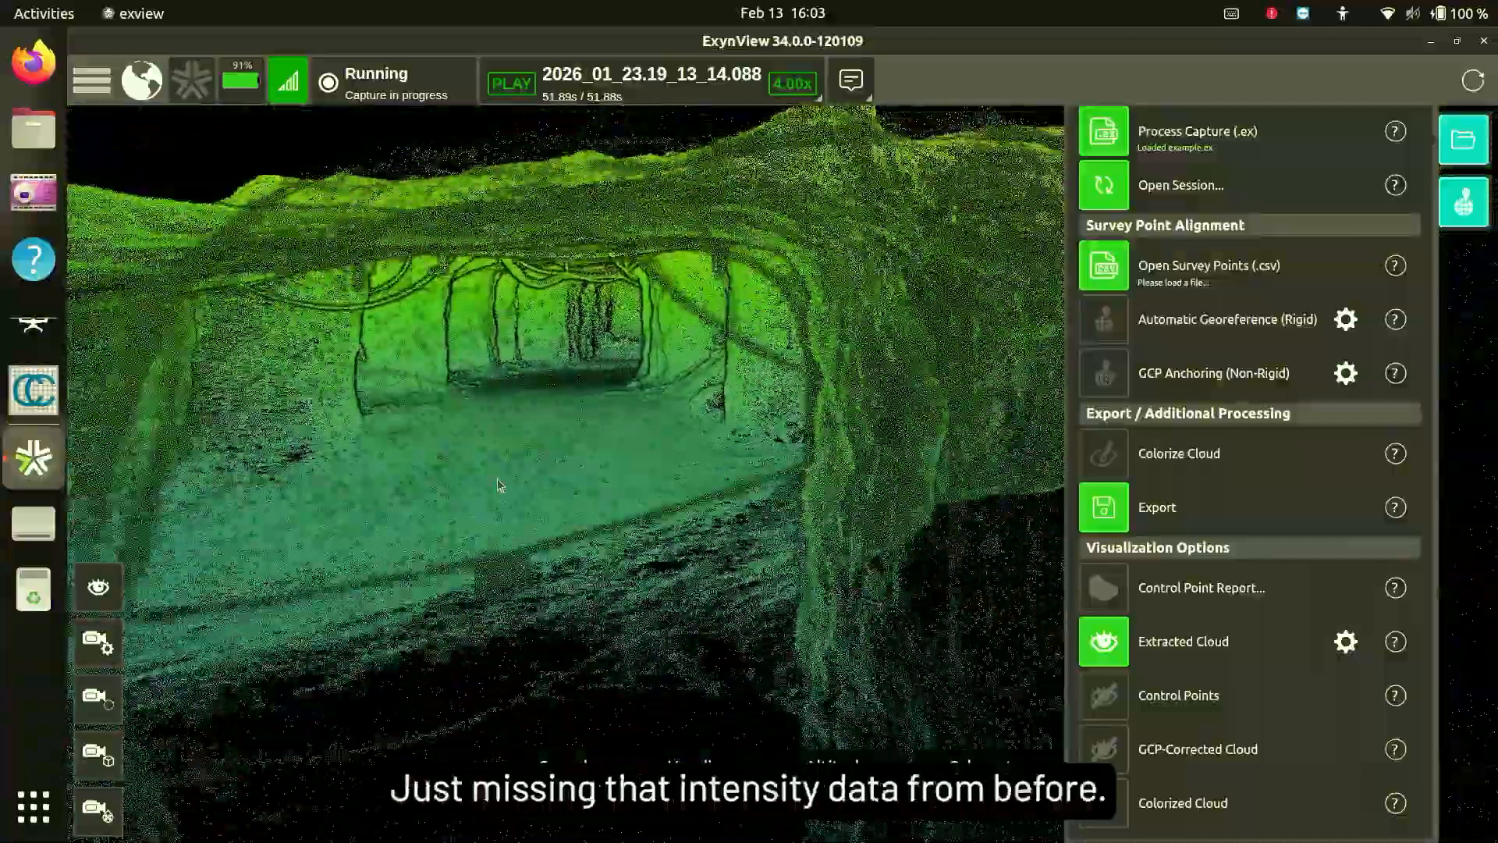
pyautogui.moveTo(498, 479); pyautogui.dragTo(811, 481)
pyautogui.moveTo(525, 501); pyautogui.dragTo(551, 638)
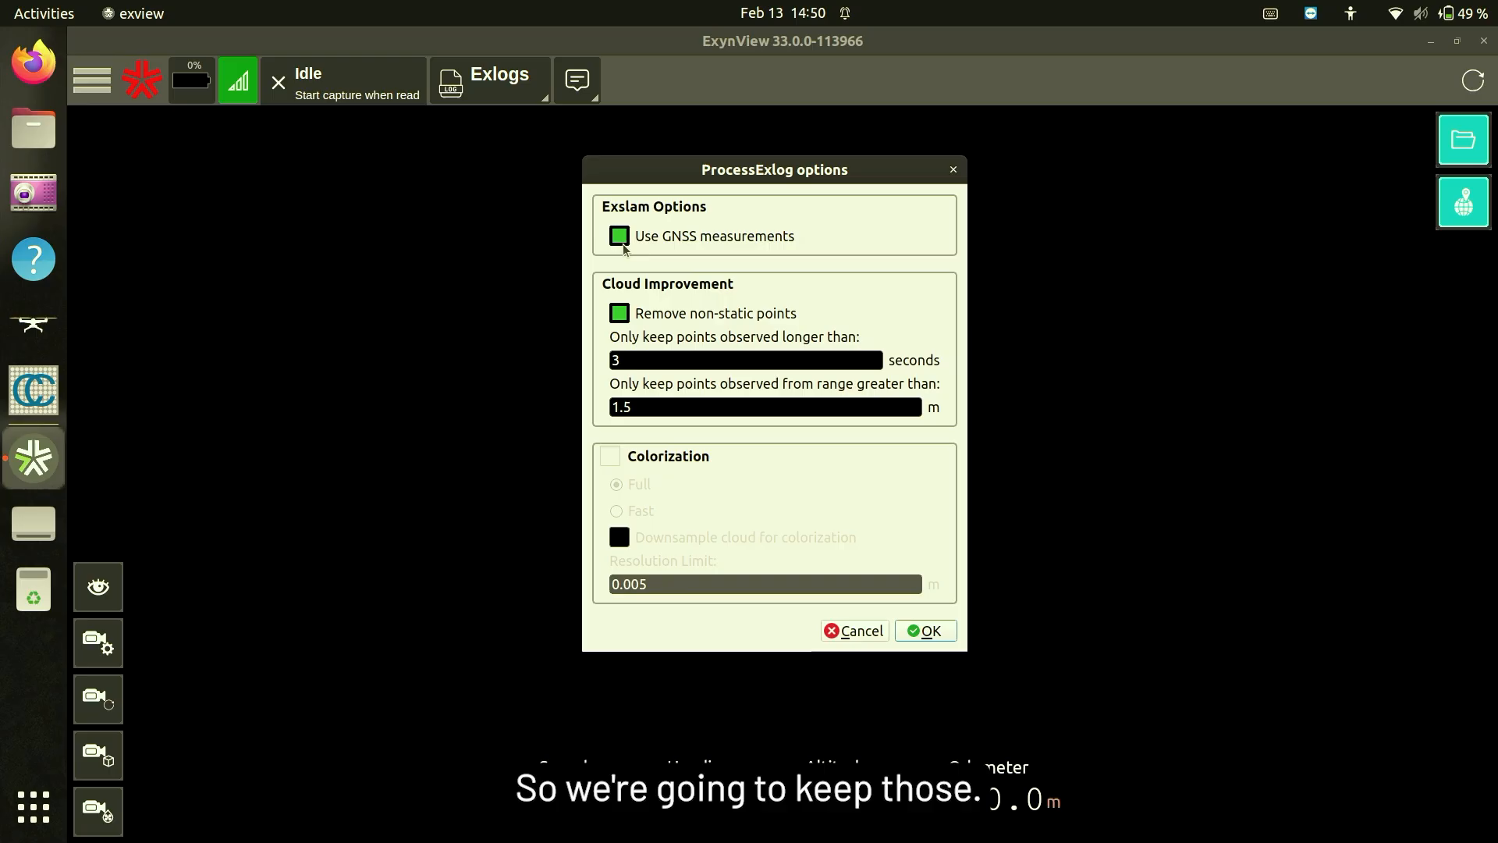
# - Process the warehouse capture with Full colorization, downsampling the cloud at a 0.005 m resolution limit
pyautogui.click(611, 458)
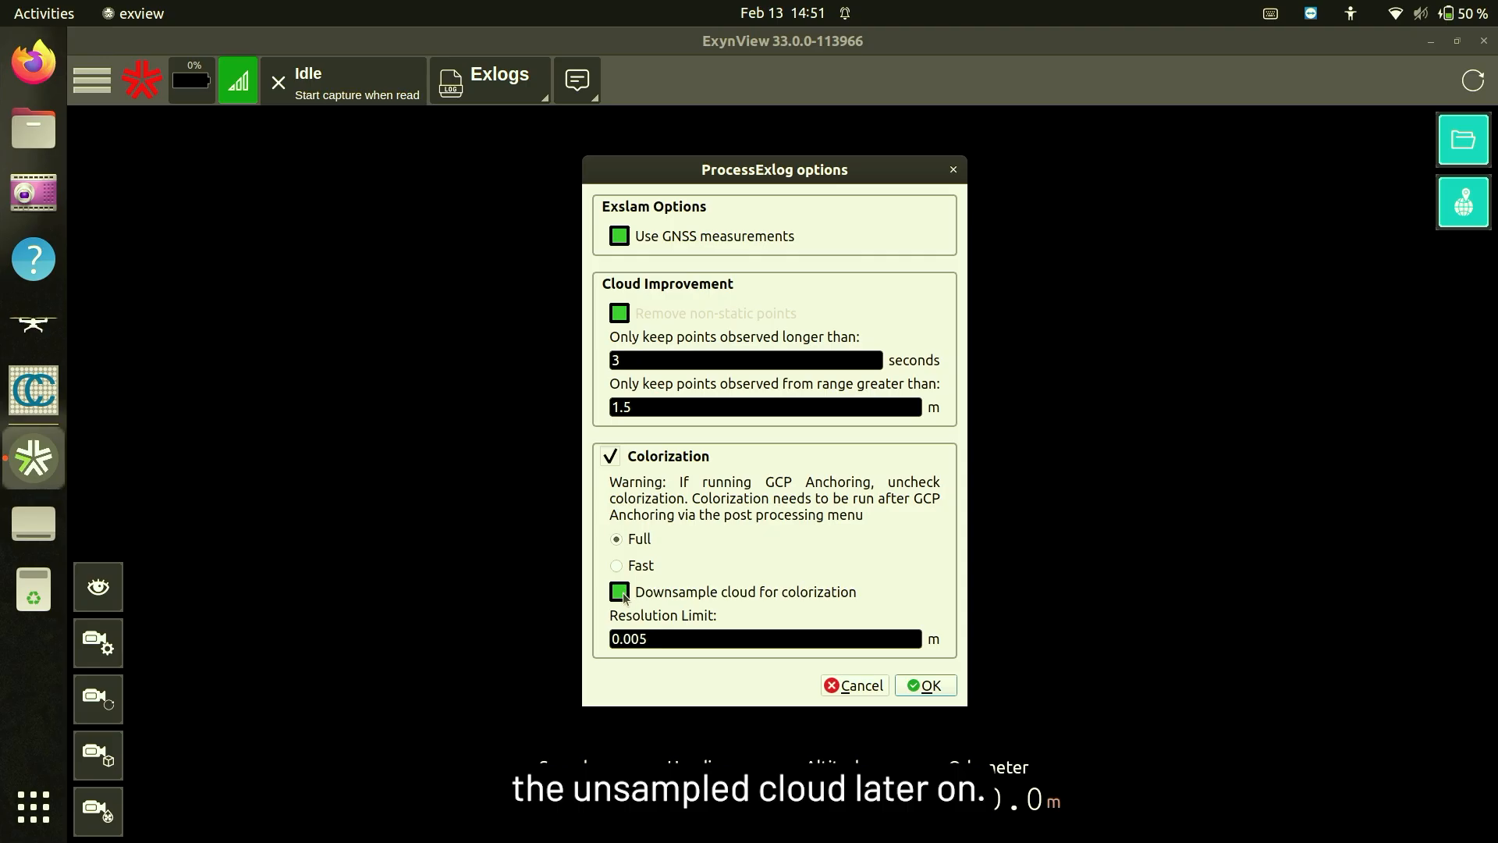
pyautogui.click(925, 686)
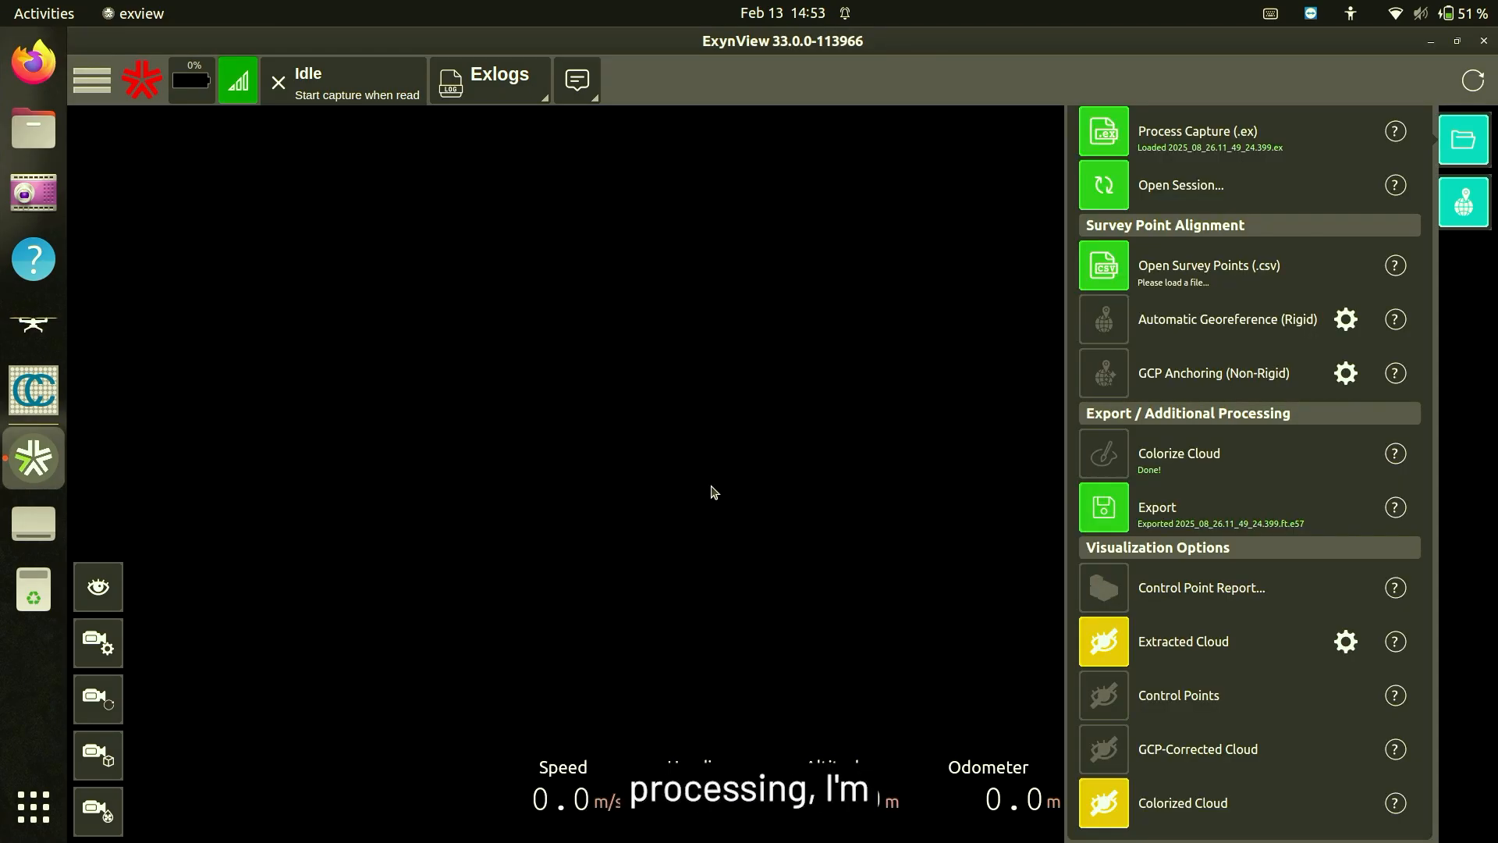
# - Display the extracted cloud of the warehouse scan and examine the intensity colours on the shelving, floor and boxes
pyautogui.click(1104, 641)
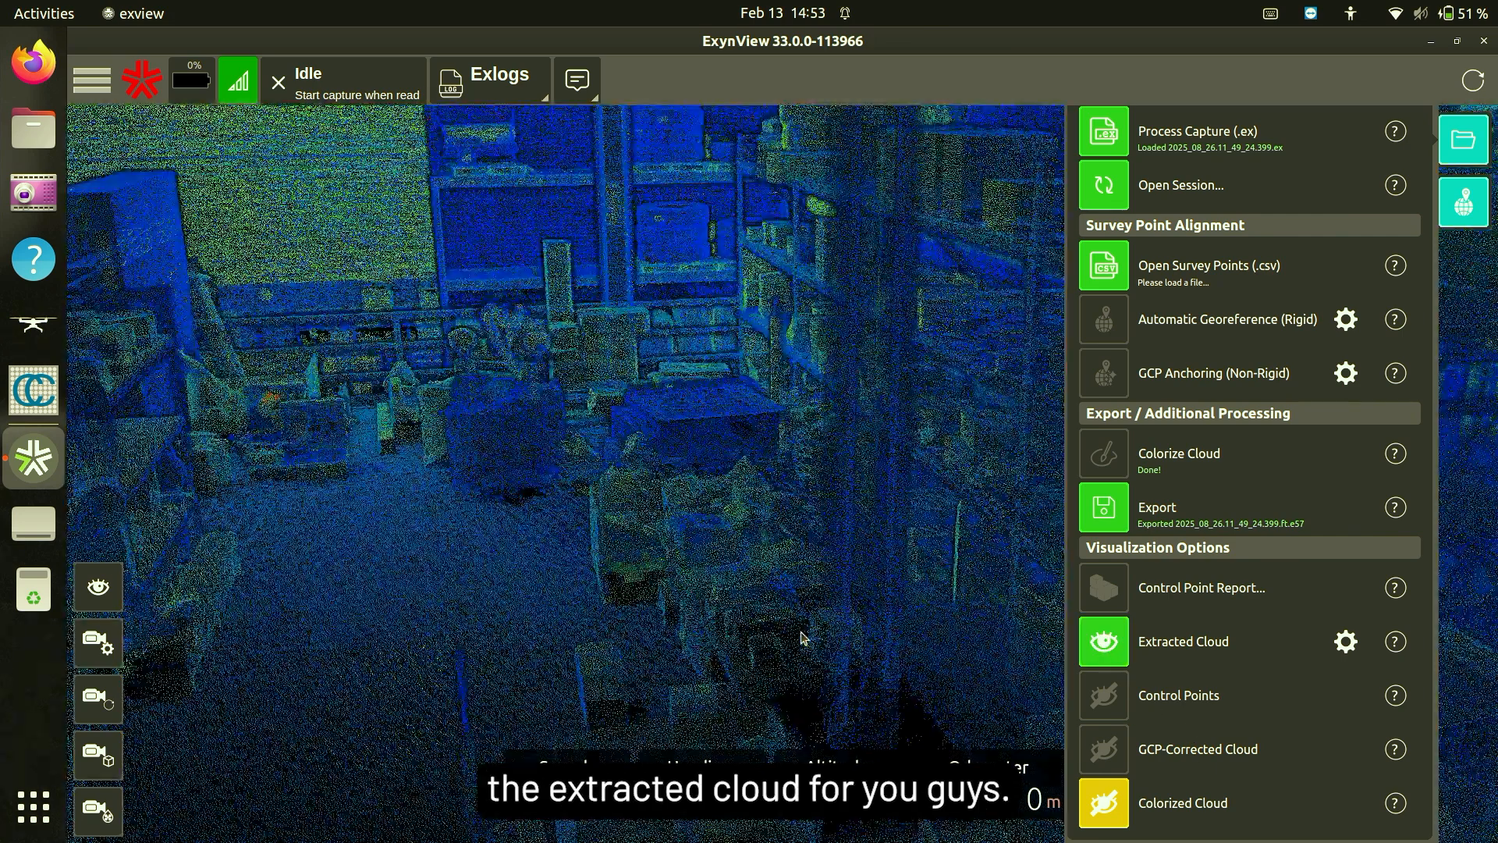
pyautogui.moveTo(841, 617); pyautogui.dragTo(566, 618)
pyautogui.moveTo(764, 585)
pyautogui.mouseDown()
pyautogui.moveTo(730, 639)
pyautogui.moveTo(642, 633)
pyautogui.moveTo(728, 631)
pyautogui.moveTo(849, 528)
pyautogui.moveTo(877, 558)
pyautogui.moveTo(806, 616)
pyautogui.moveTo(796, 605)
pyautogui.mouseUp()
pyautogui.scroll(3, 789, 465)
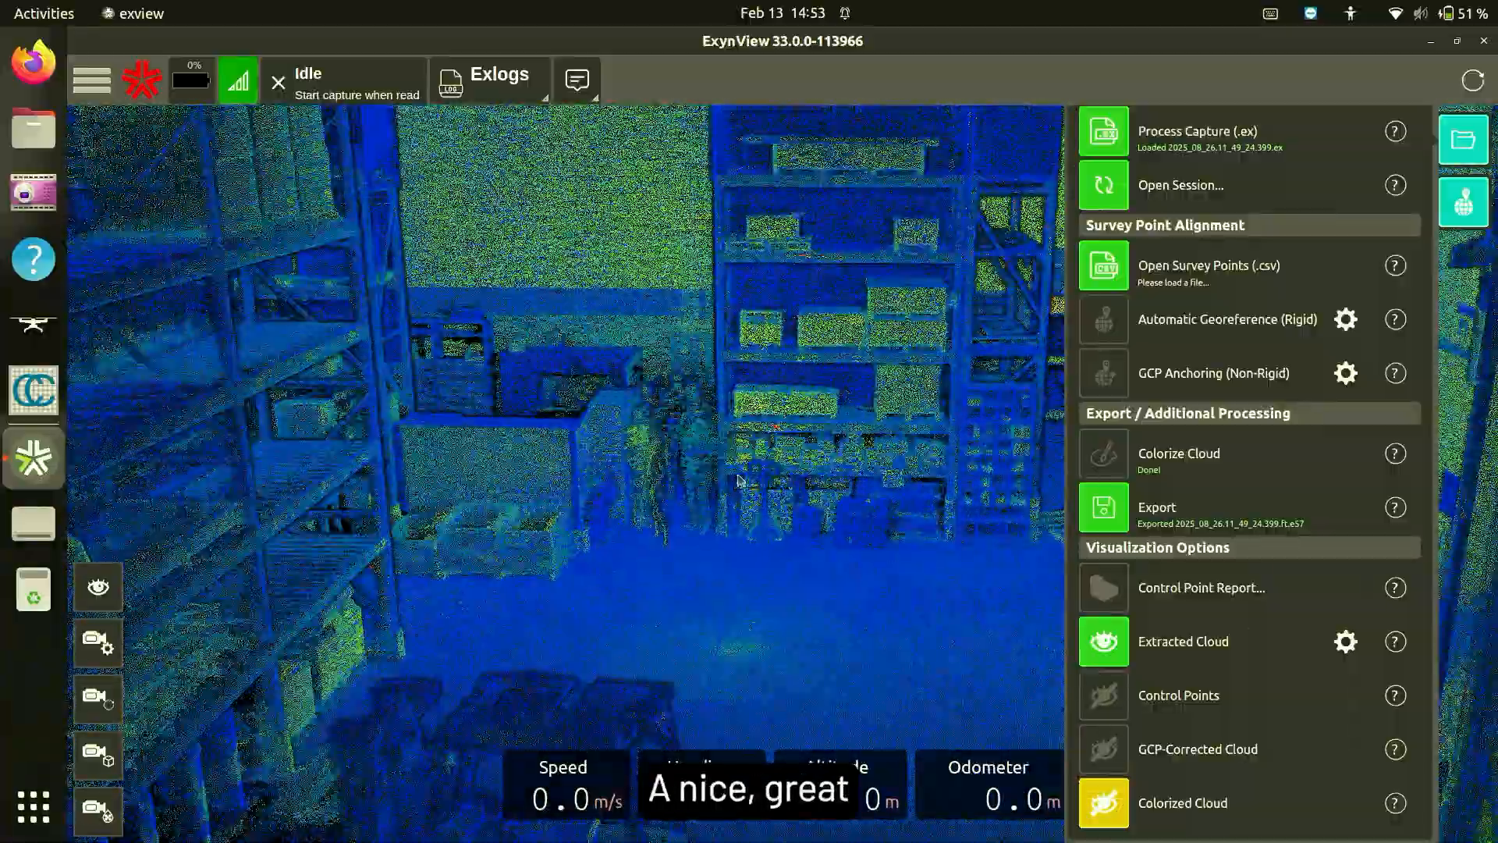
pyautogui.scroll(-3, 779, 442)
pyautogui.moveTo(894, 499); pyautogui.dragTo(521, 489)
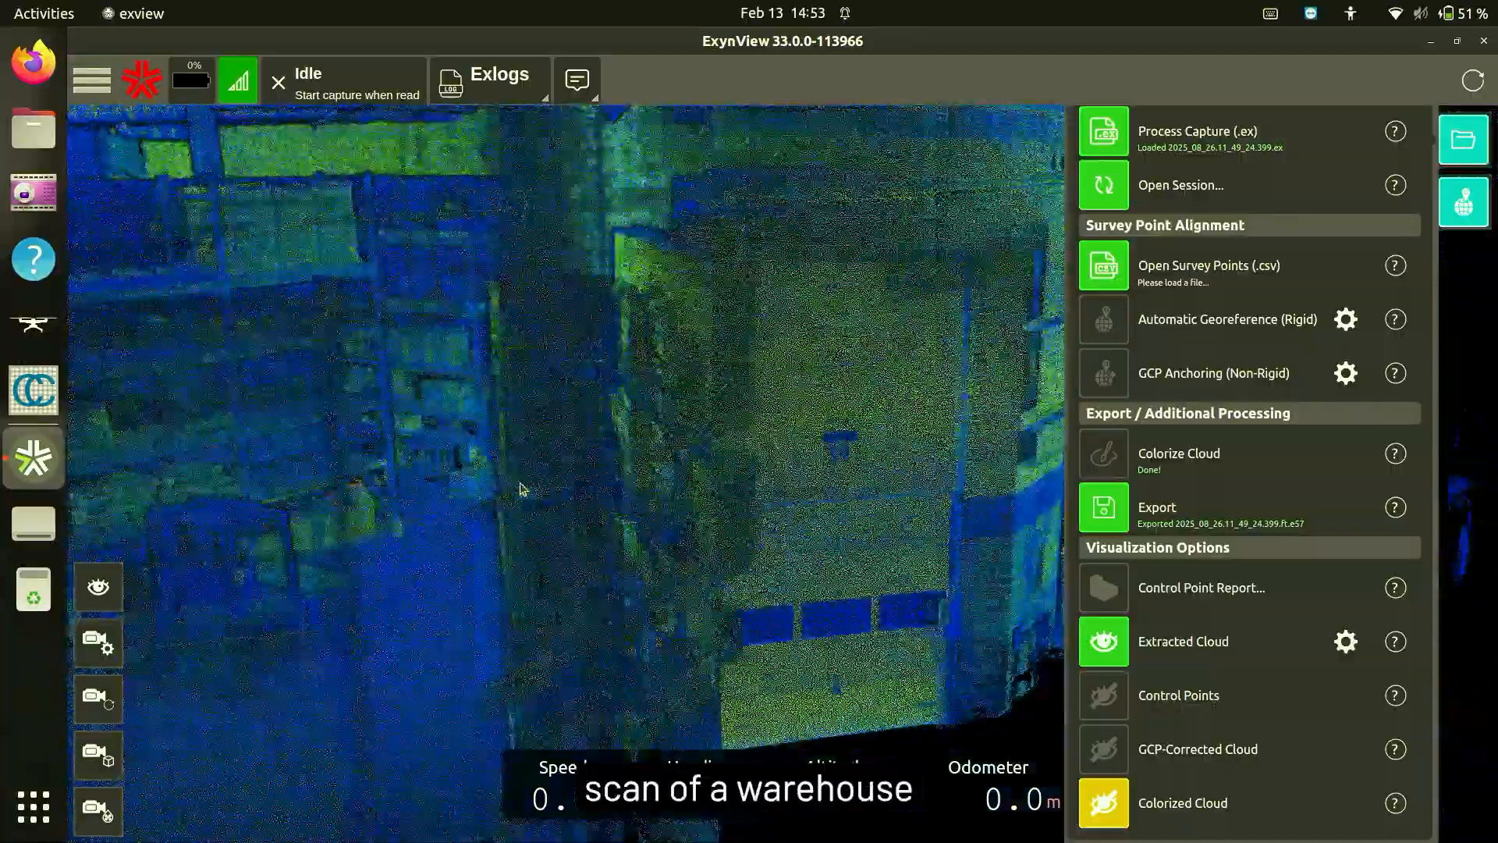
pyautogui.moveTo(766, 525); pyautogui.dragTo(578, 568)
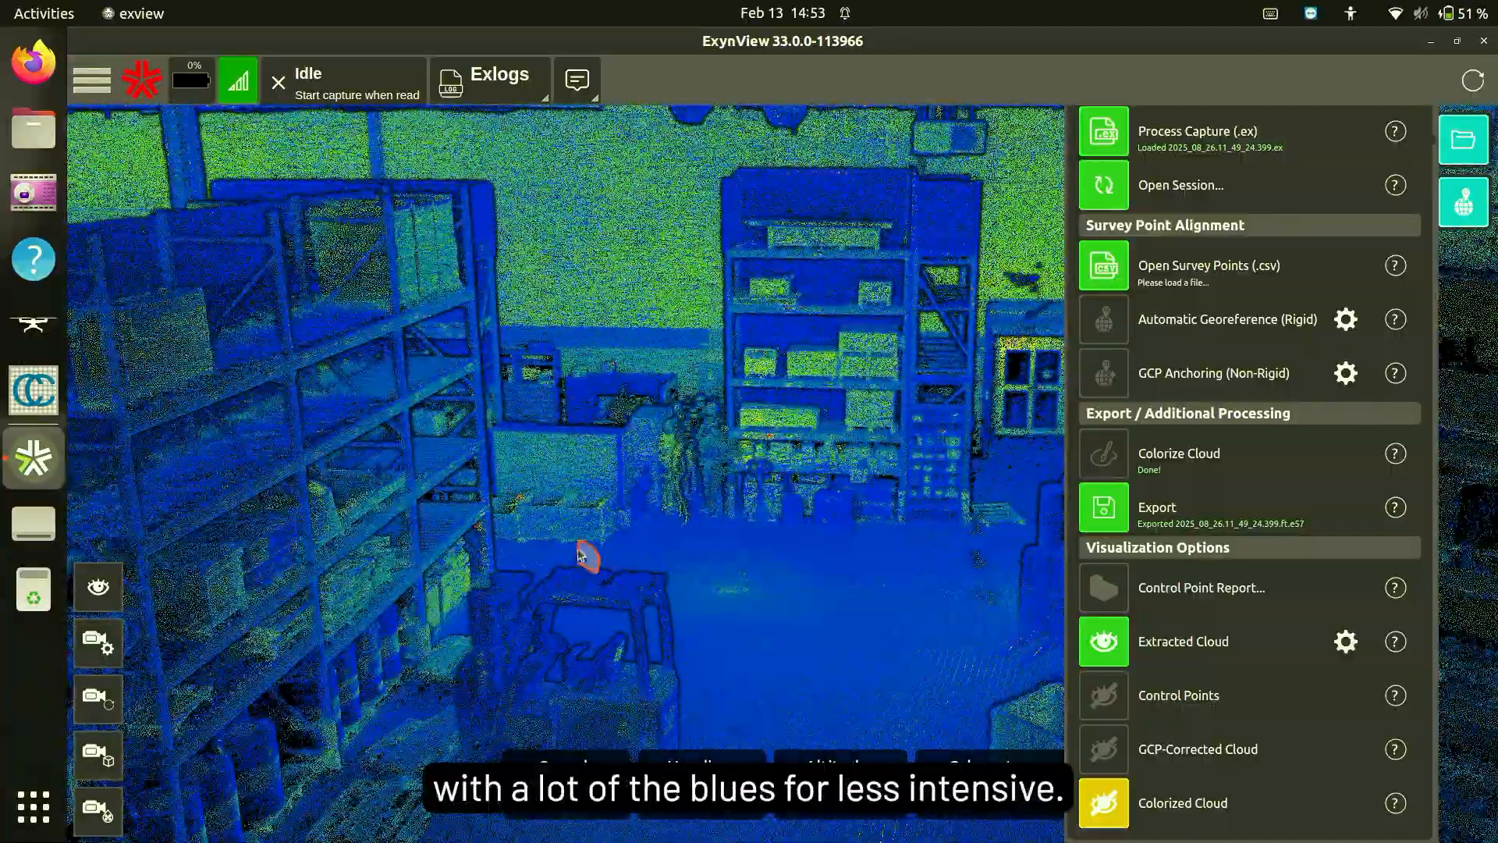
pyautogui.scroll(3, 773, 384)
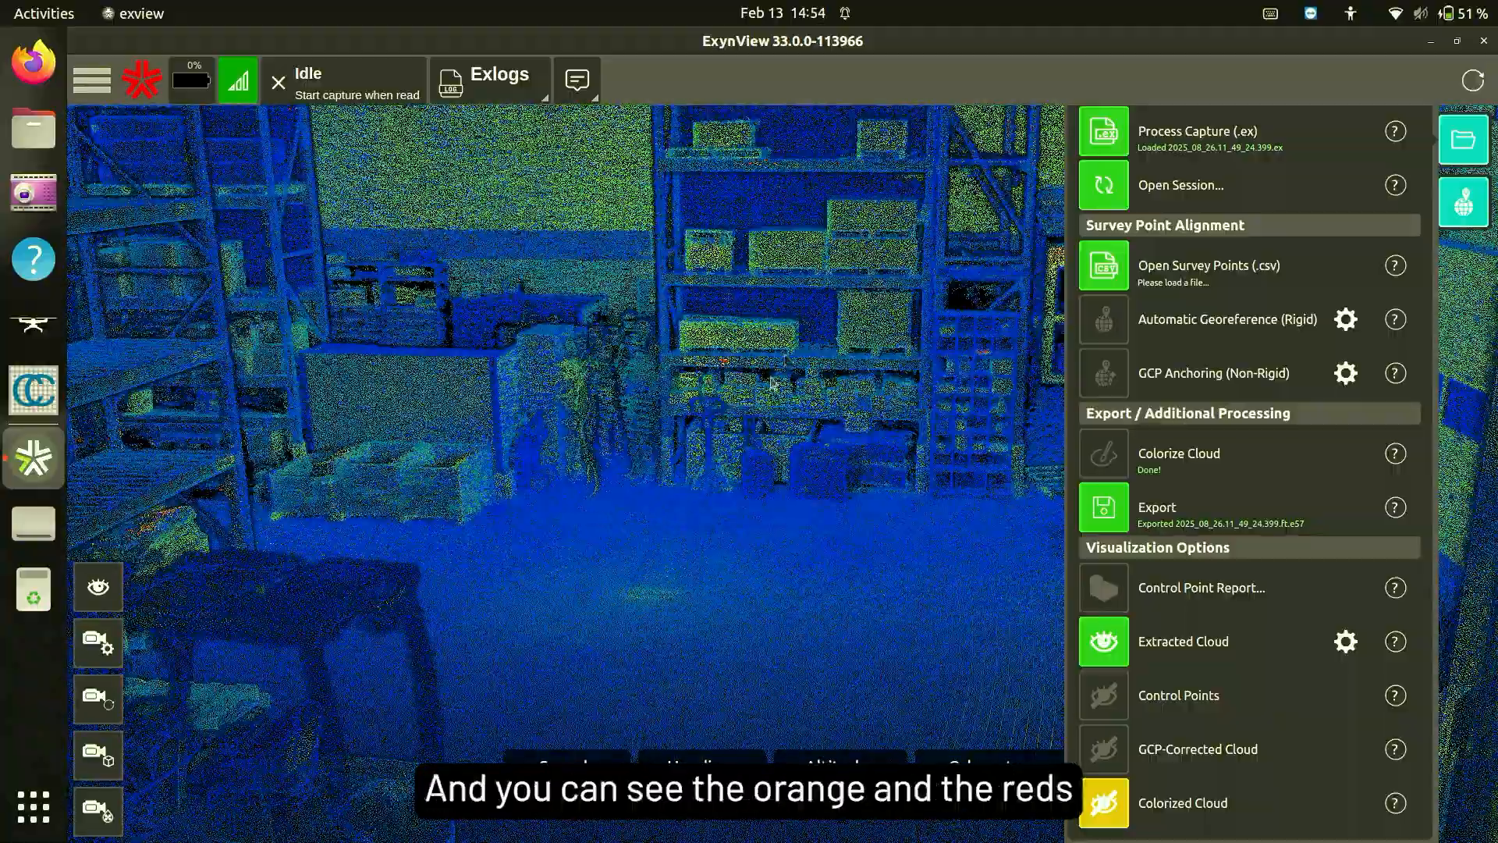
pyautogui.moveTo(614, 464); pyautogui.dragTo(626, 531)
pyautogui.moveTo(455, 476); pyautogui.dragTo(511, 582)
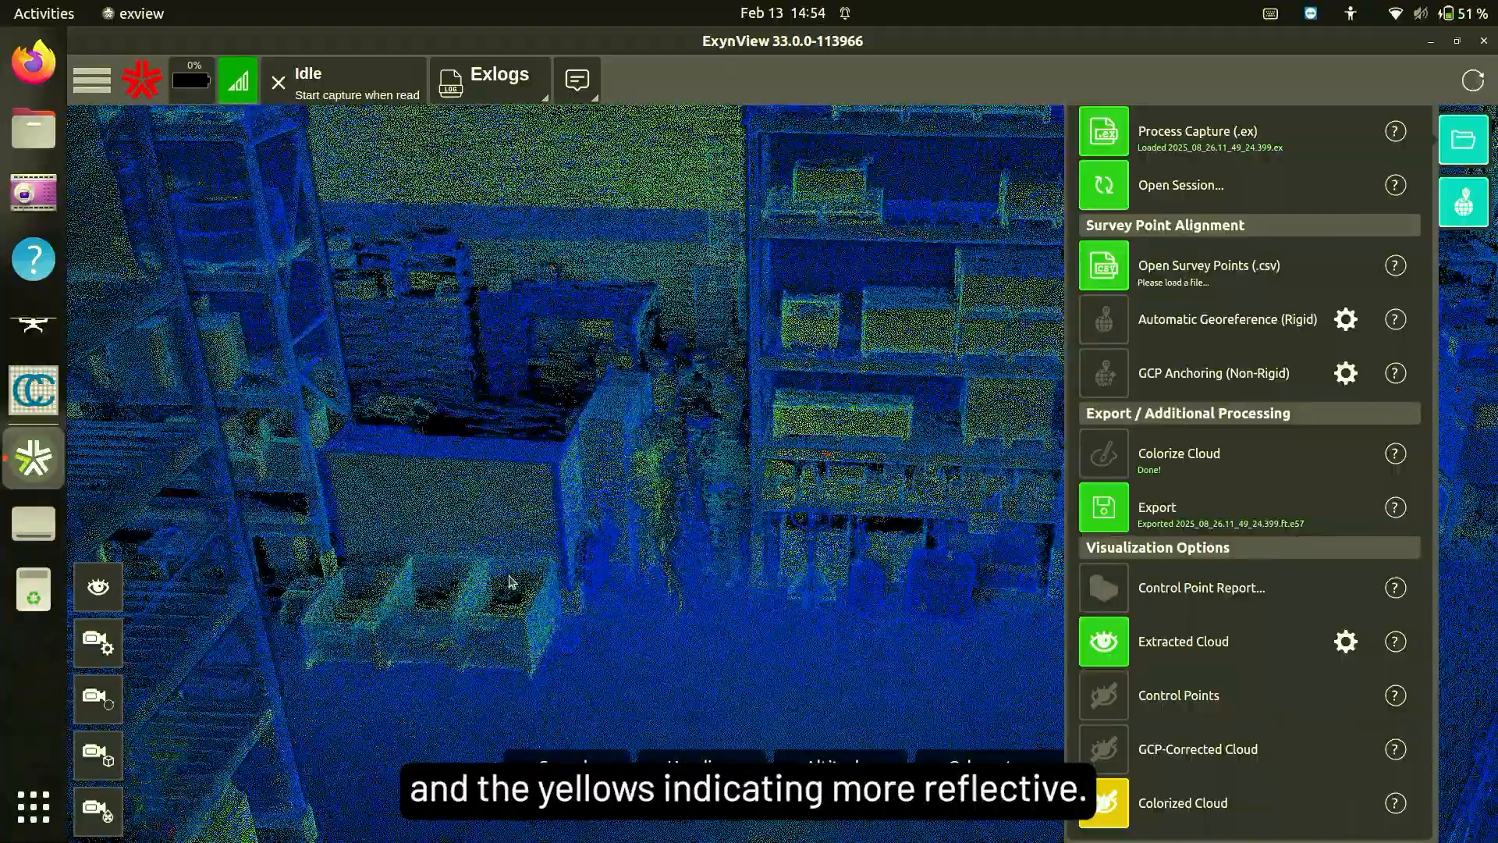
# - Accept the extracted cloud's visualization options as they are, and show the colorized cloud in place of the extracted cloud
pyautogui.click(1345, 642)
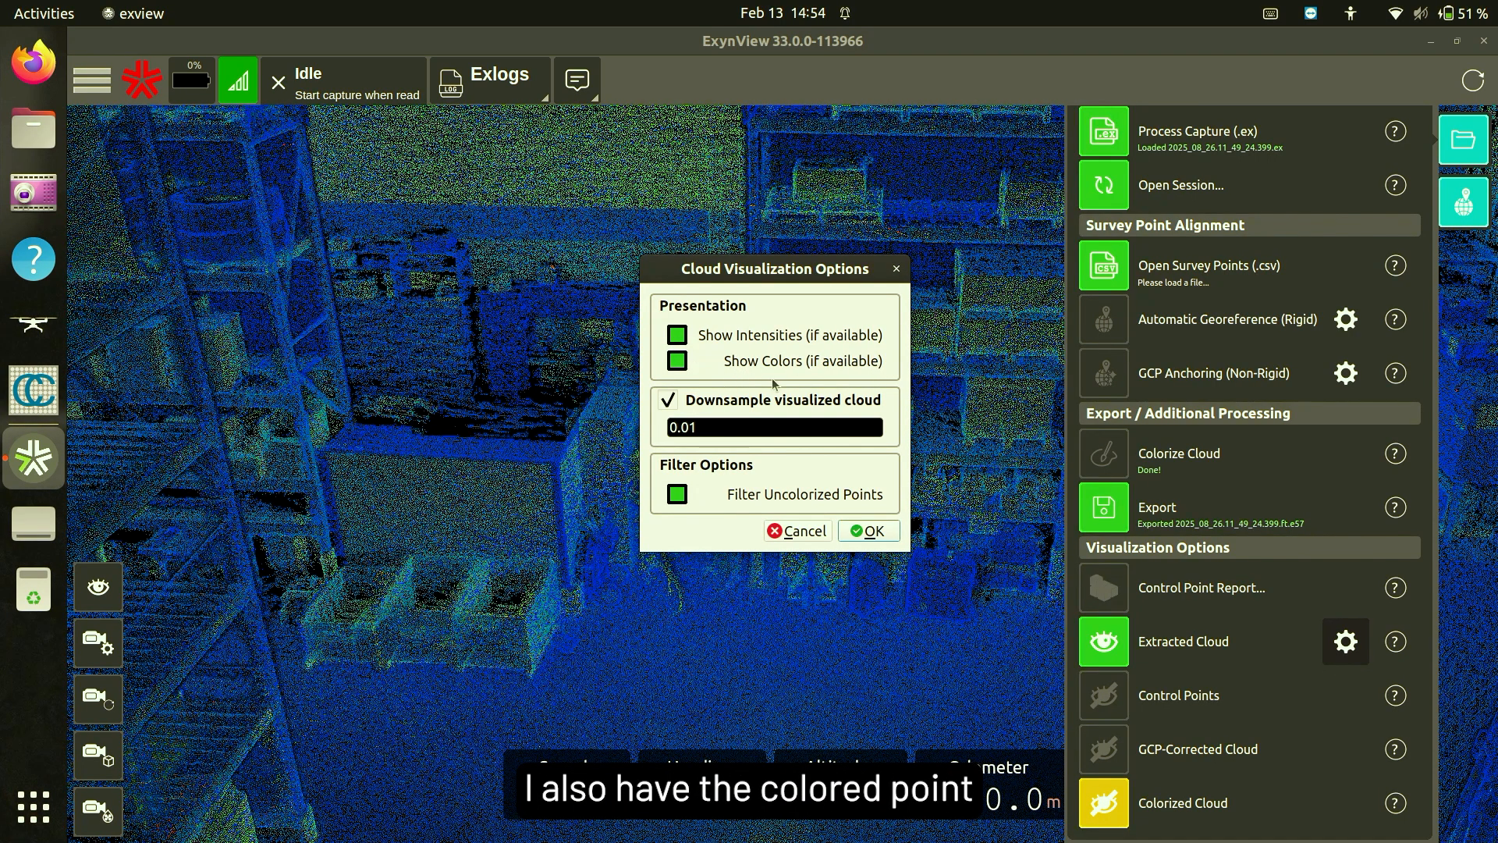
pyautogui.click(880, 537)
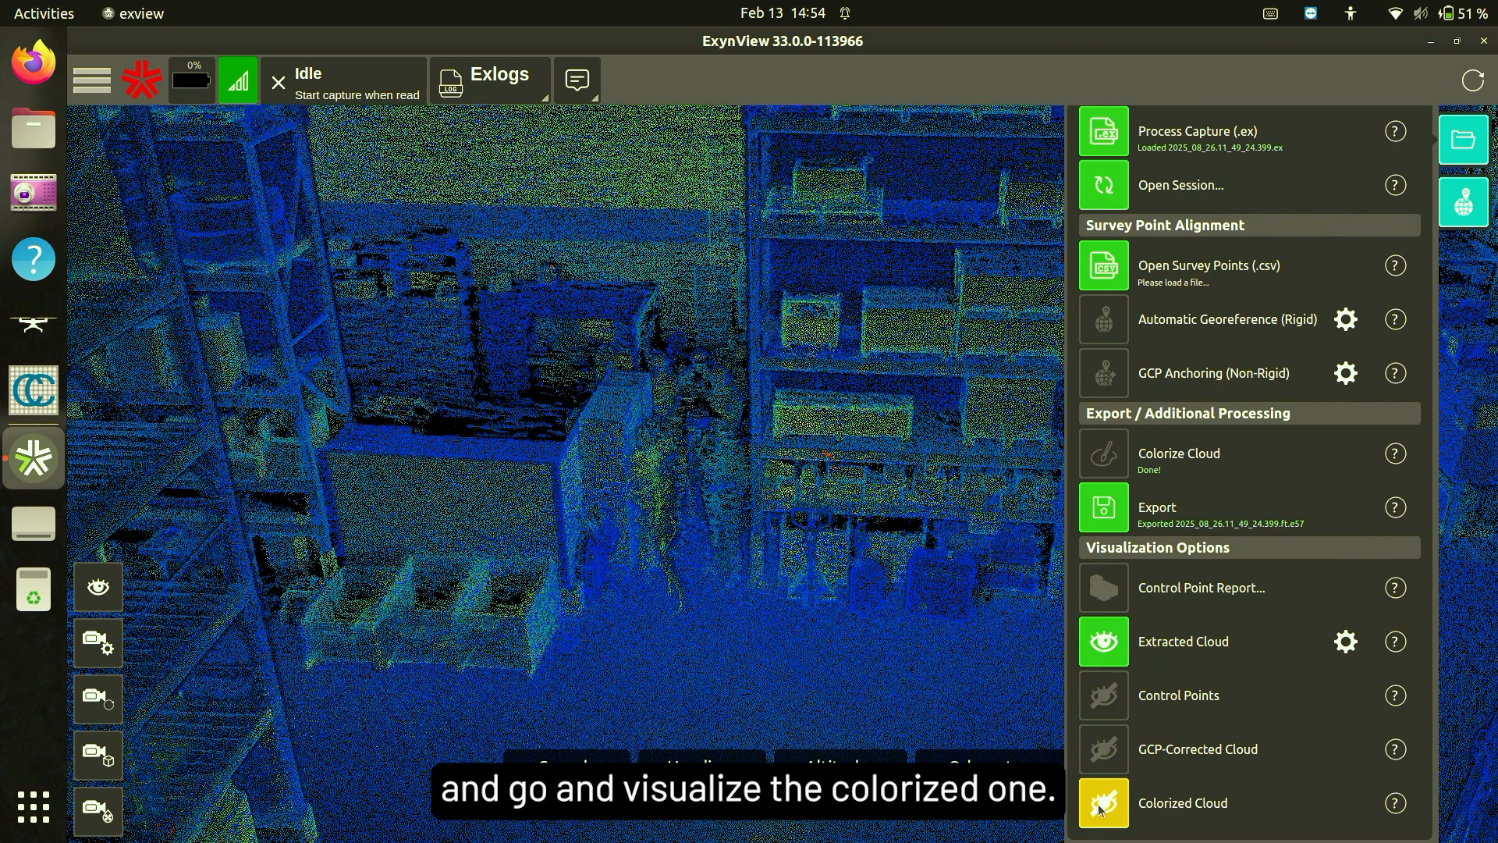
pyautogui.click(1101, 808)
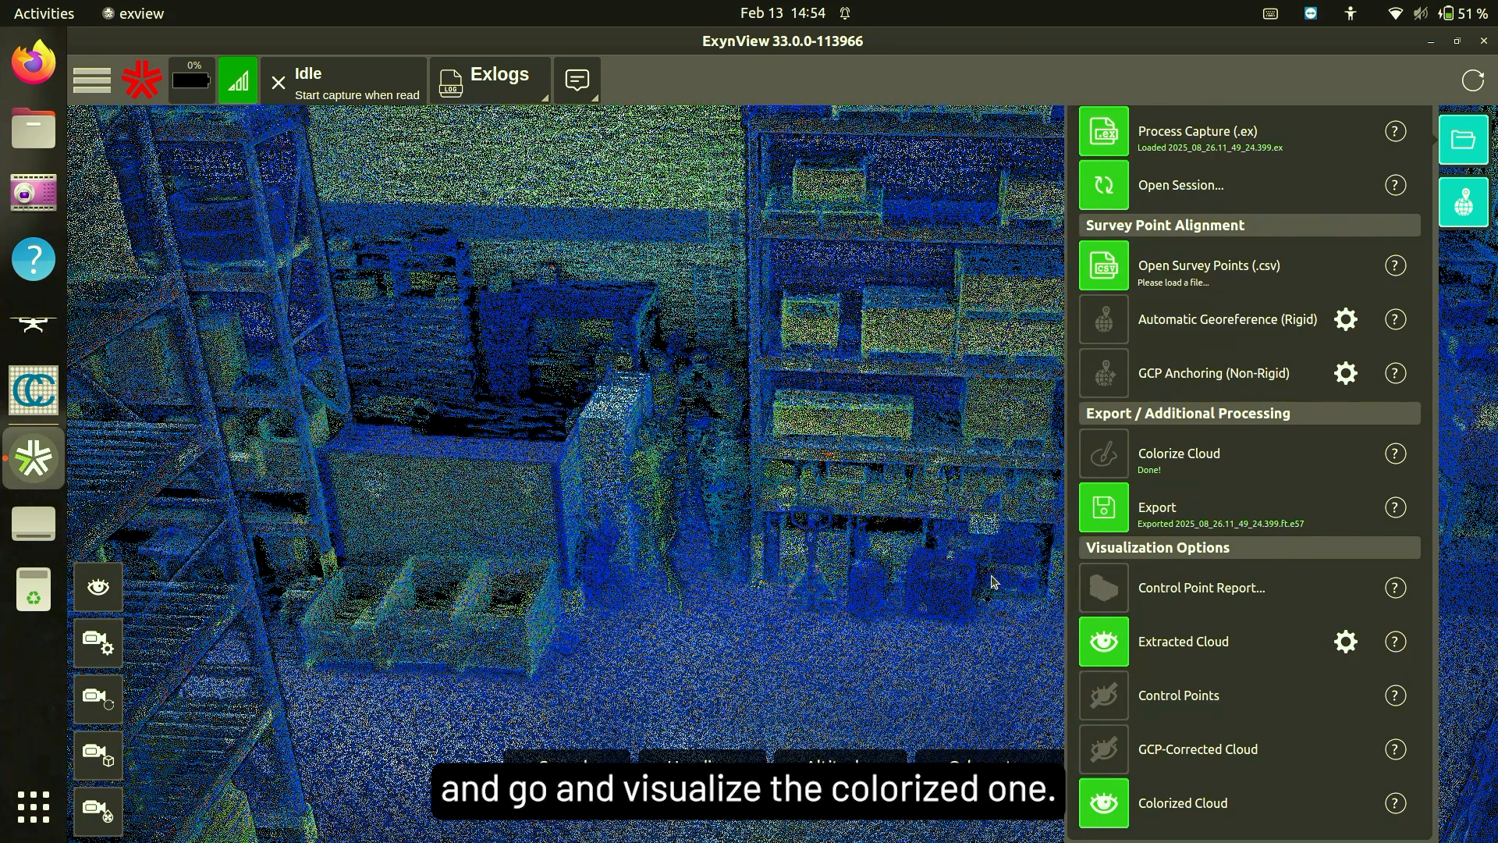
pyautogui.click(1101, 651)
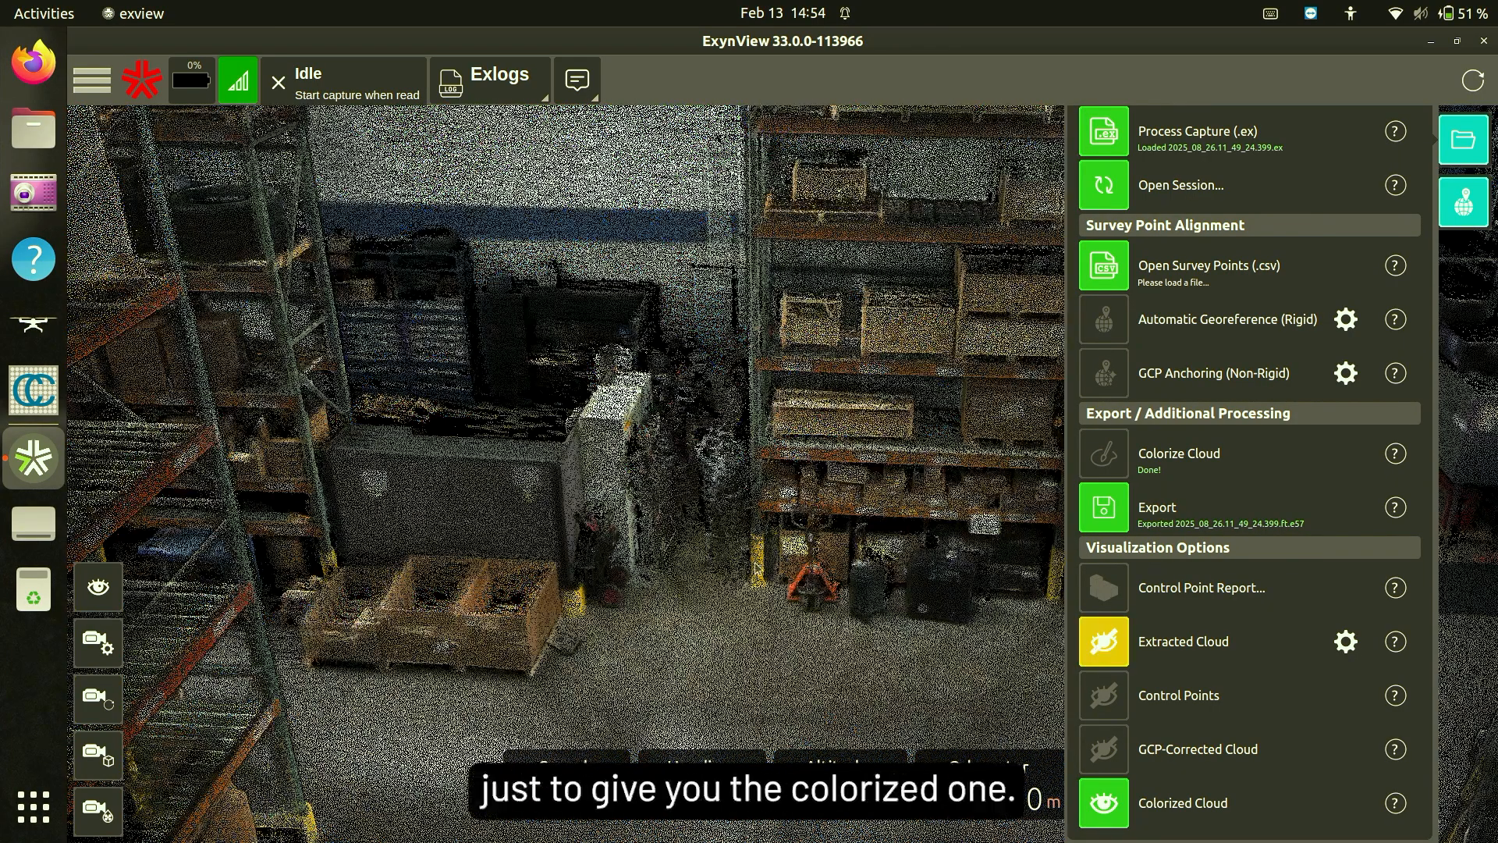
# - Hide the post-processing options and look over the colorized warehouse scan
pyautogui.moveTo(755, 566); pyautogui.dragTo(662, 430, button='middle')
pyautogui.click(1461, 139)
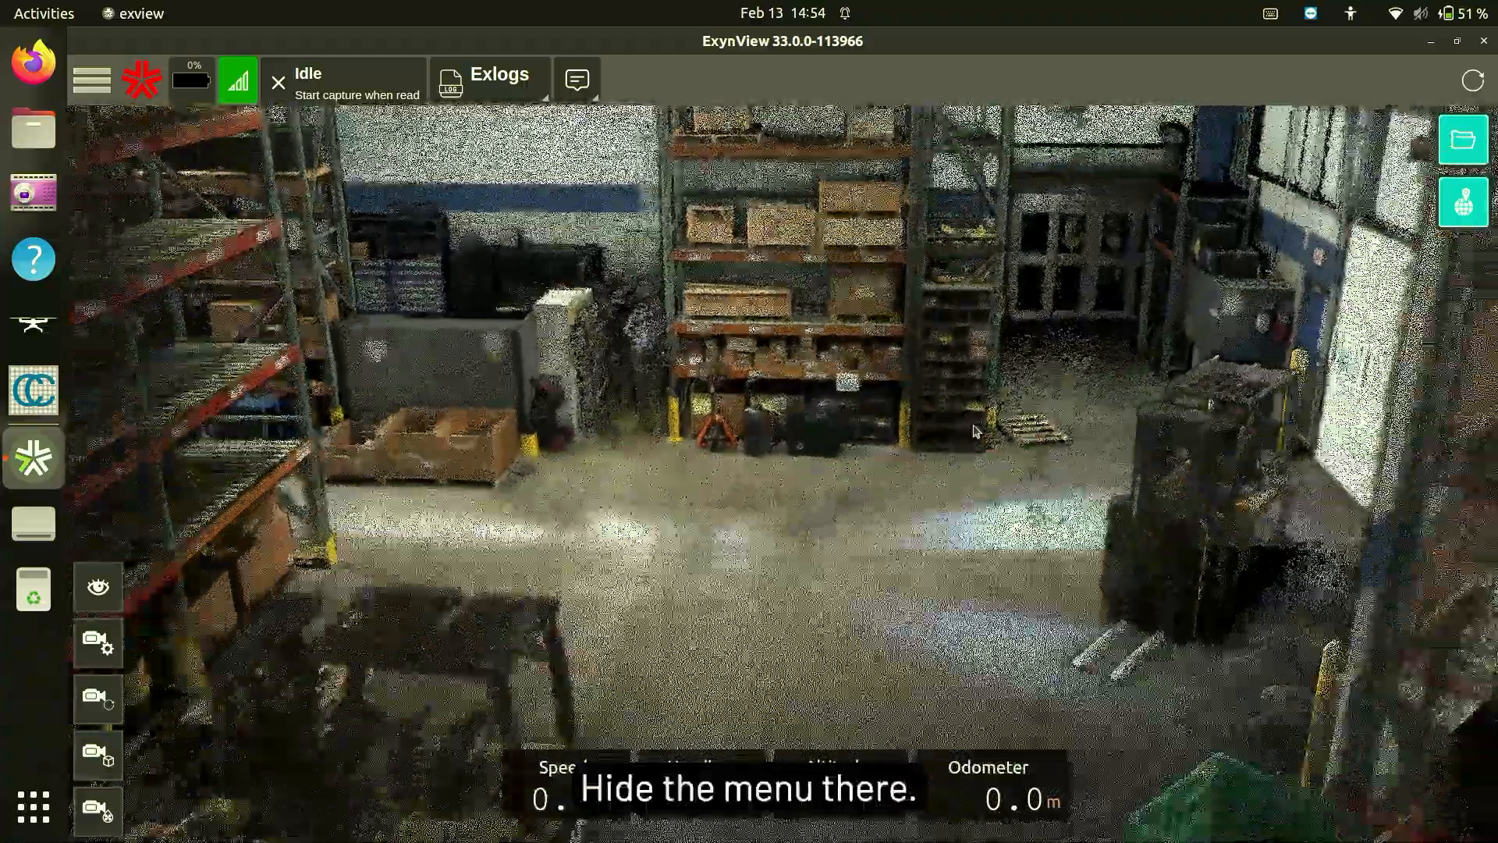
pyautogui.moveTo(976, 431); pyautogui.dragTo(889, 398, button='middle')
pyautogui.moveTo(863, 531); pyautogui.dragTo(882, 390, button='middle')
pyautogui.moveTo(841, 597); pyautogui.dragTo(840, 663, button='middle')
pyautogui.moveTo(848, 555); pyautogui.dragTo(845, 508, button='middle')
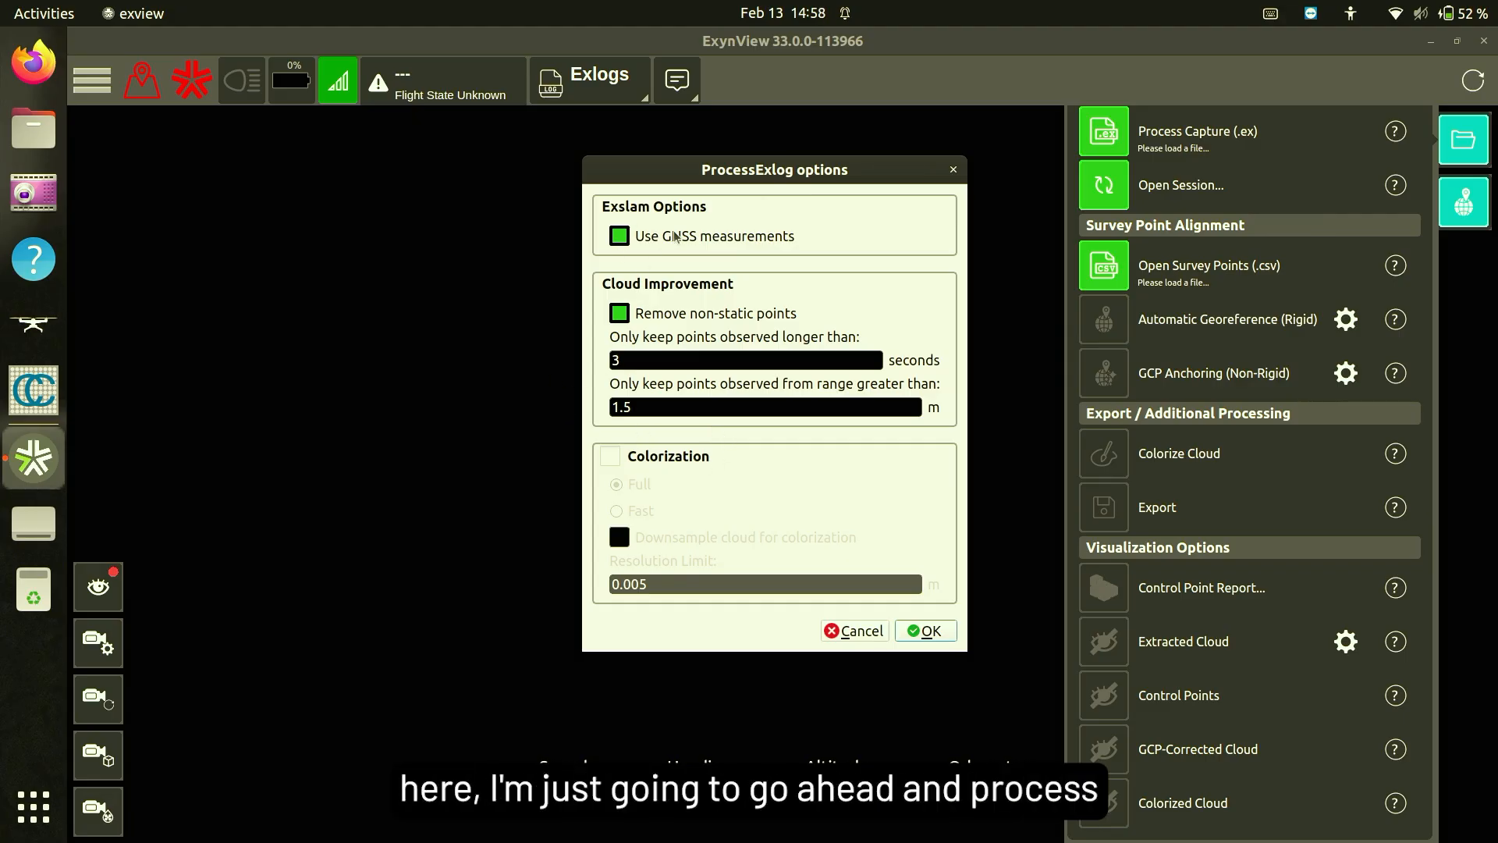
# - Process the warehouse capture with GNSS measurements on and colorization off, and reopen the post-processing options
pyautogui.moveTo(734, 174); pyautogui.dragTo(726, 196)
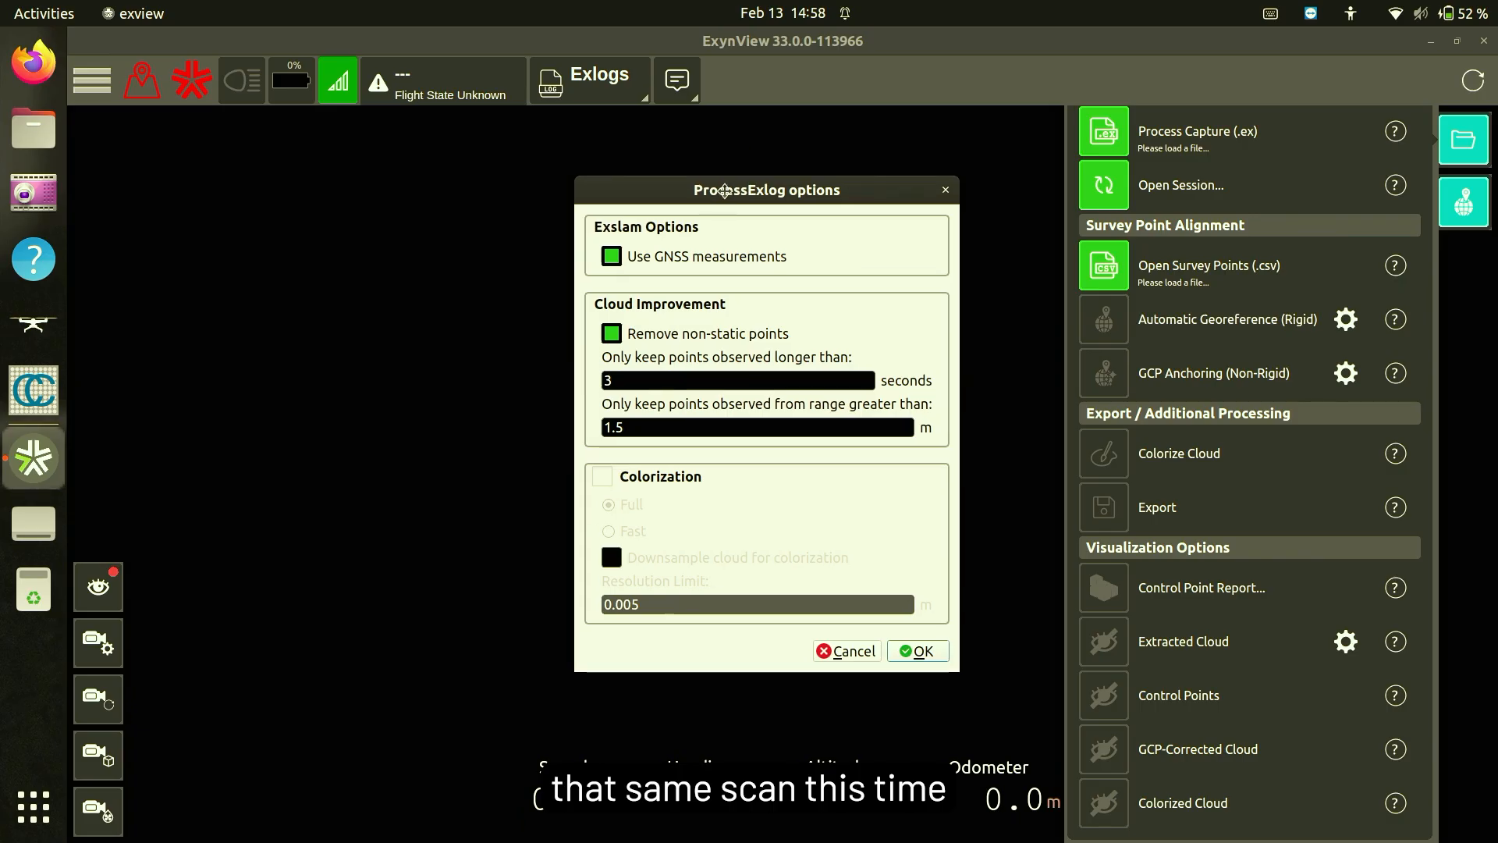
pyautogui.click(601, 479)
pyautogui.click(602, 479)
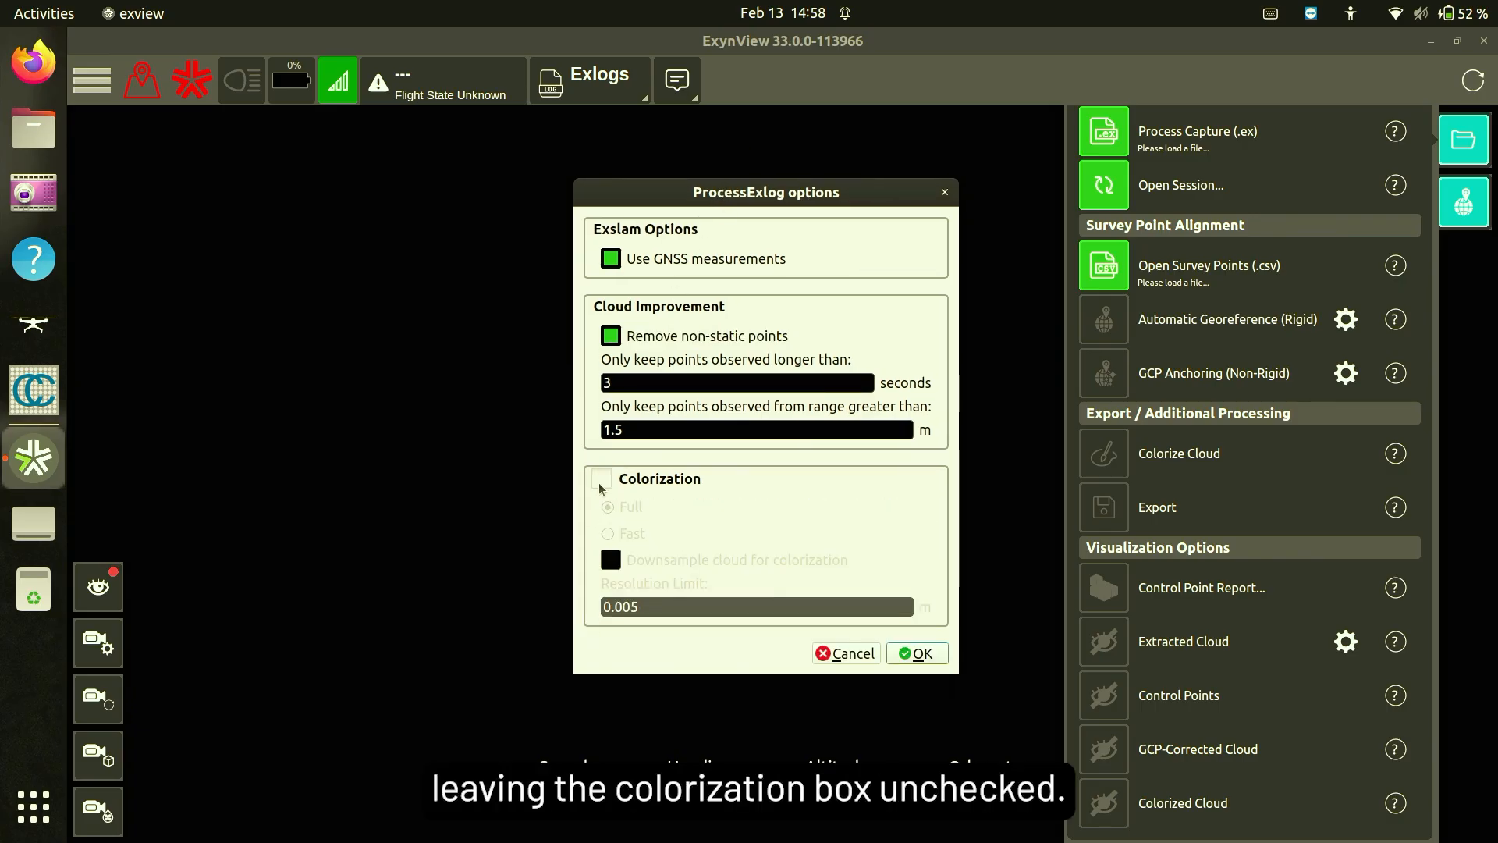
pyautogui.click(915, 654)
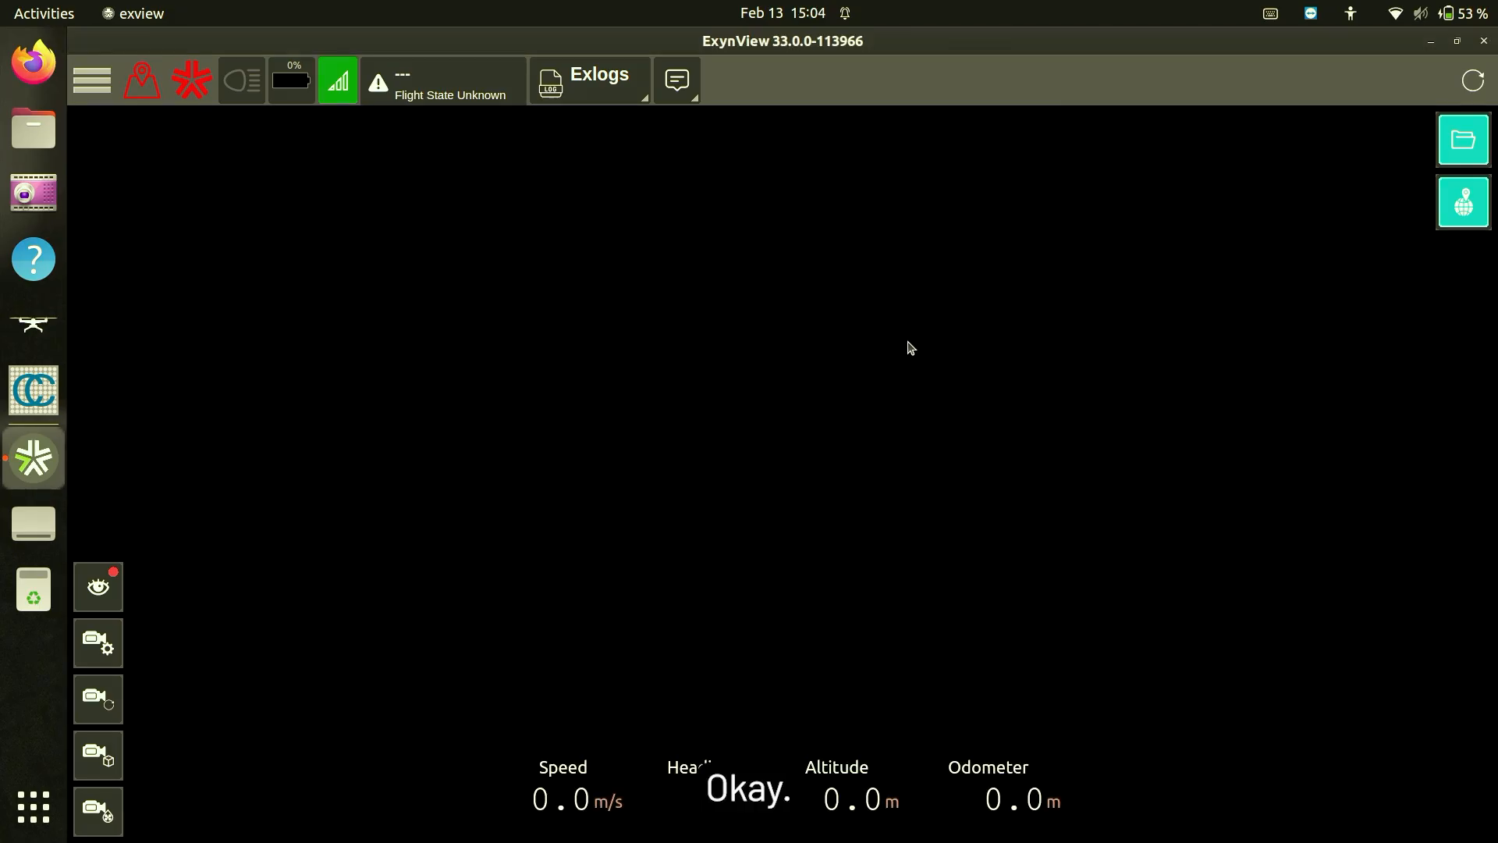
pyautogui.click(1444, 160)
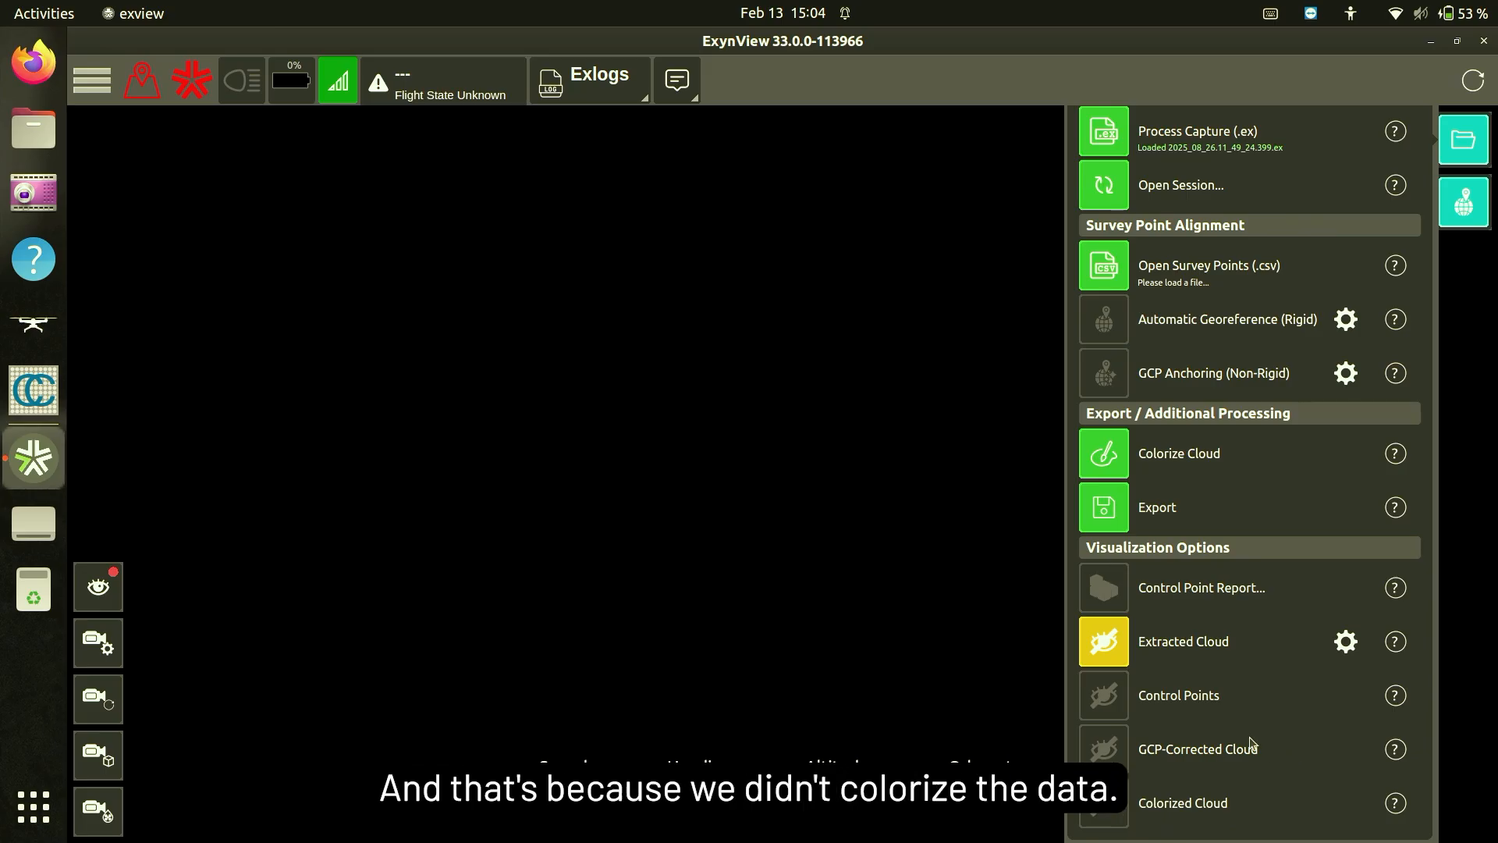
# - Display the extracted cloud, look into the warehouse interior, and accept the cloud's visualization options as they are
pyautogui.click(1089, 632)
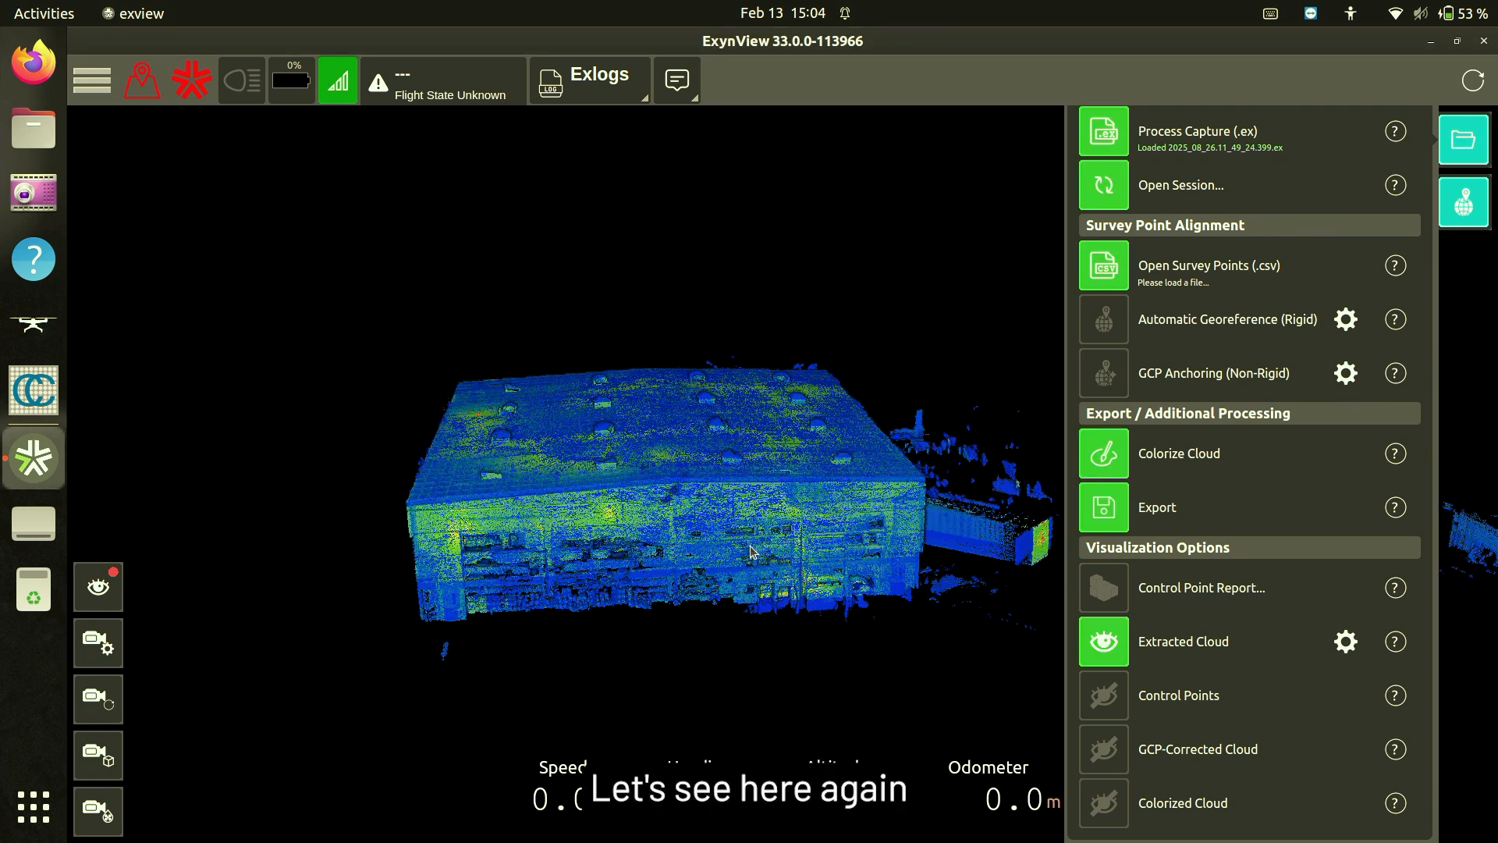
pyautogui.scroll(10, 761, 556)
pyautogui.scroll(10, 725, 595)
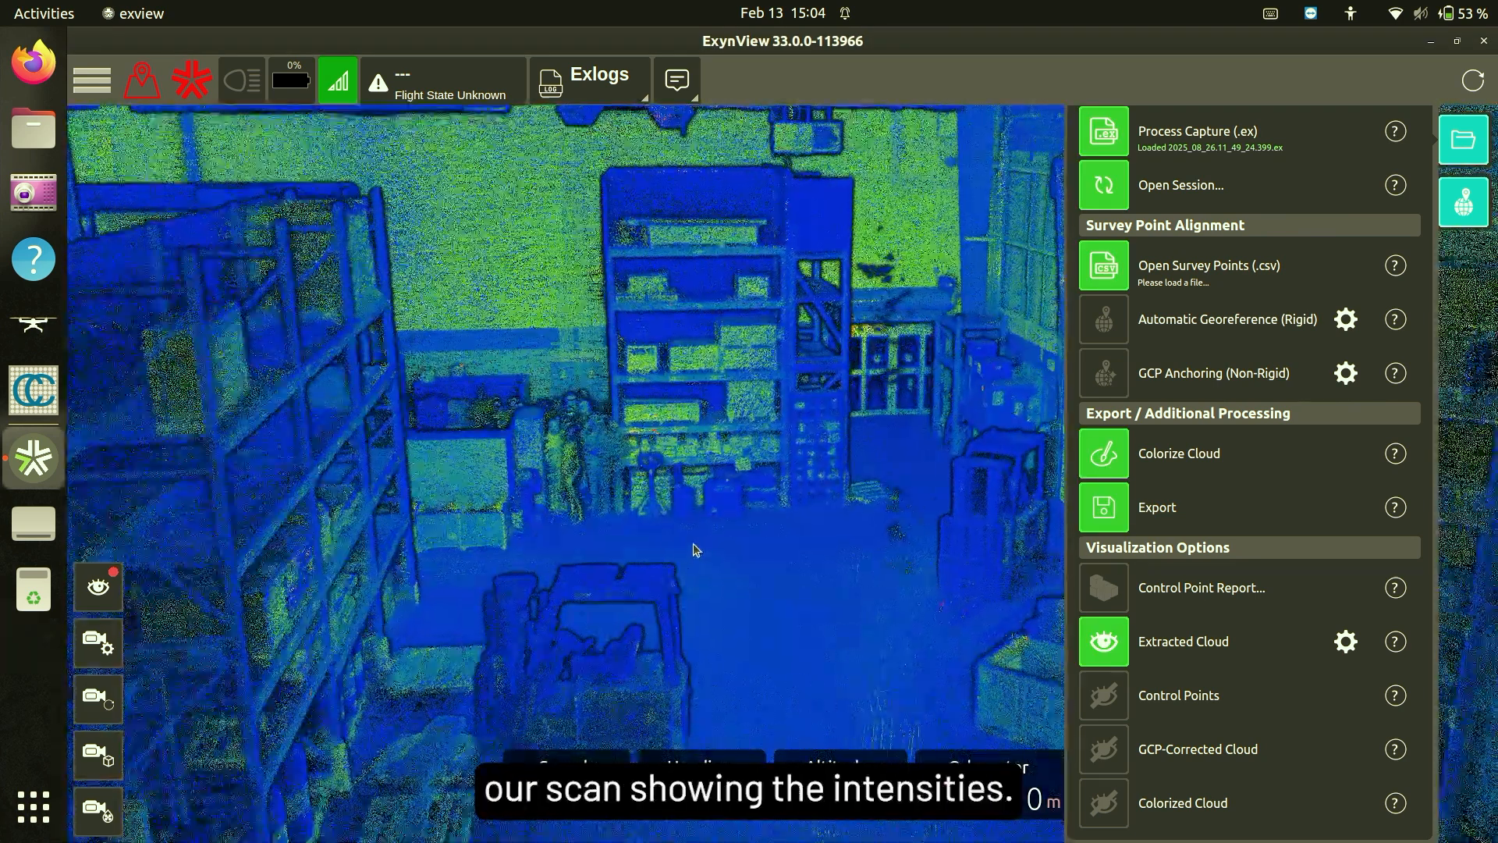
pyautogui.click(1349, 647)
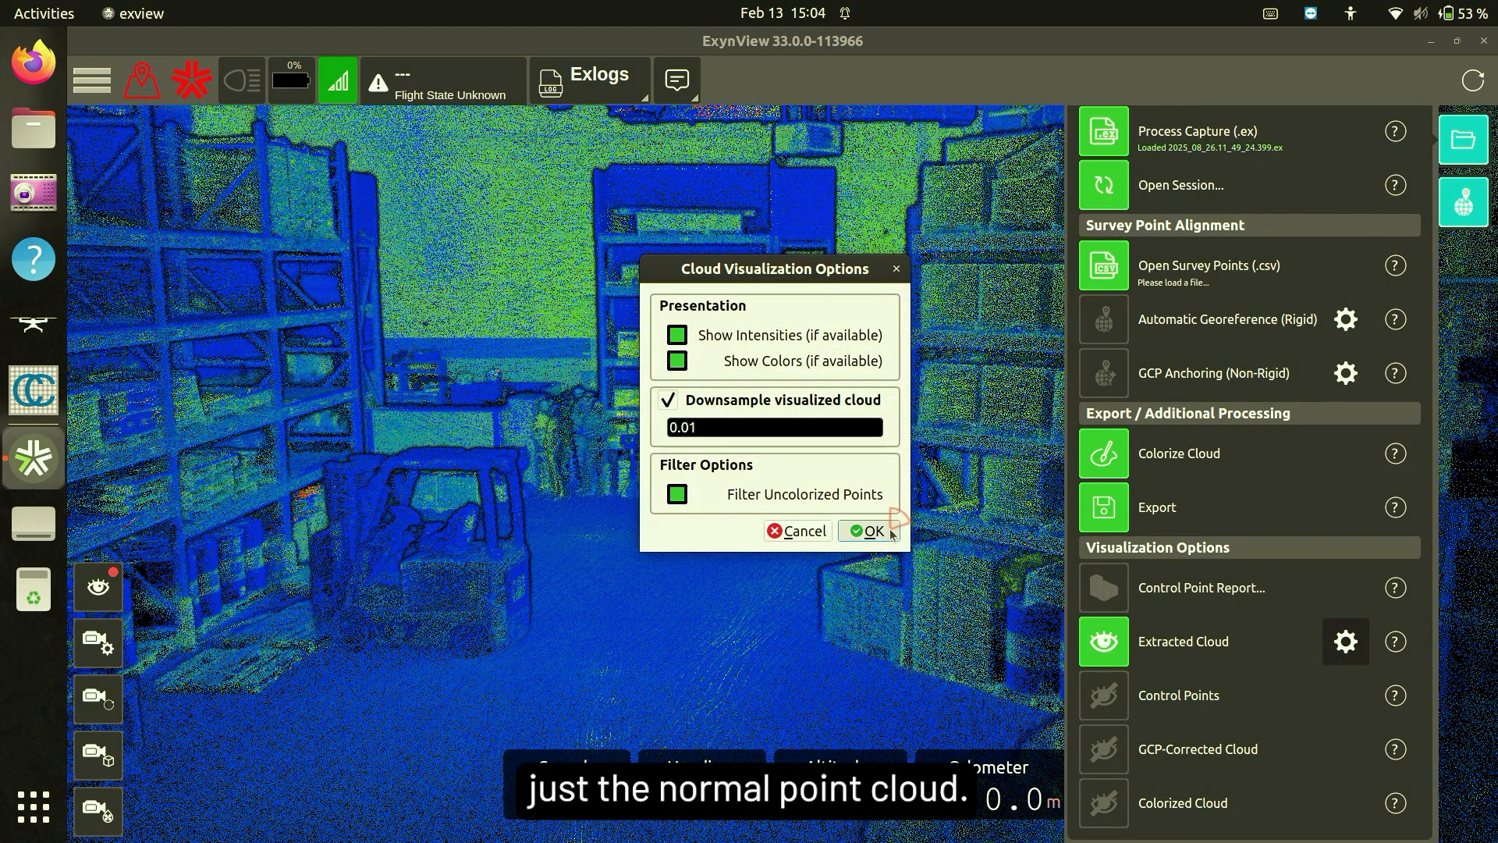
pyautogui.click(865, 530)
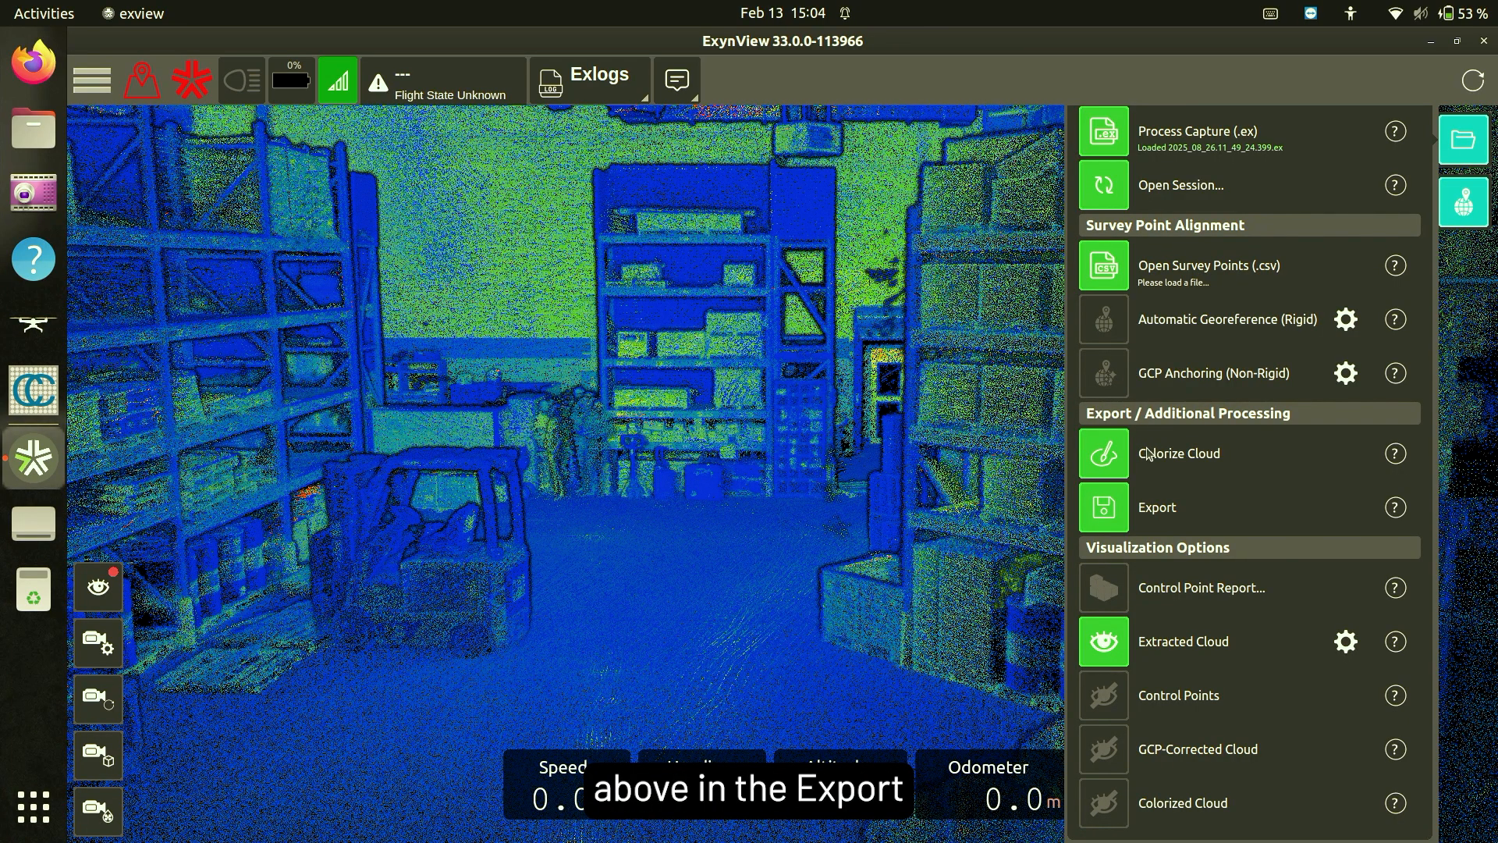
# - Open the colorization options for the extracted cloud and select the Fast mode
pyautogui.click(1109, 464)
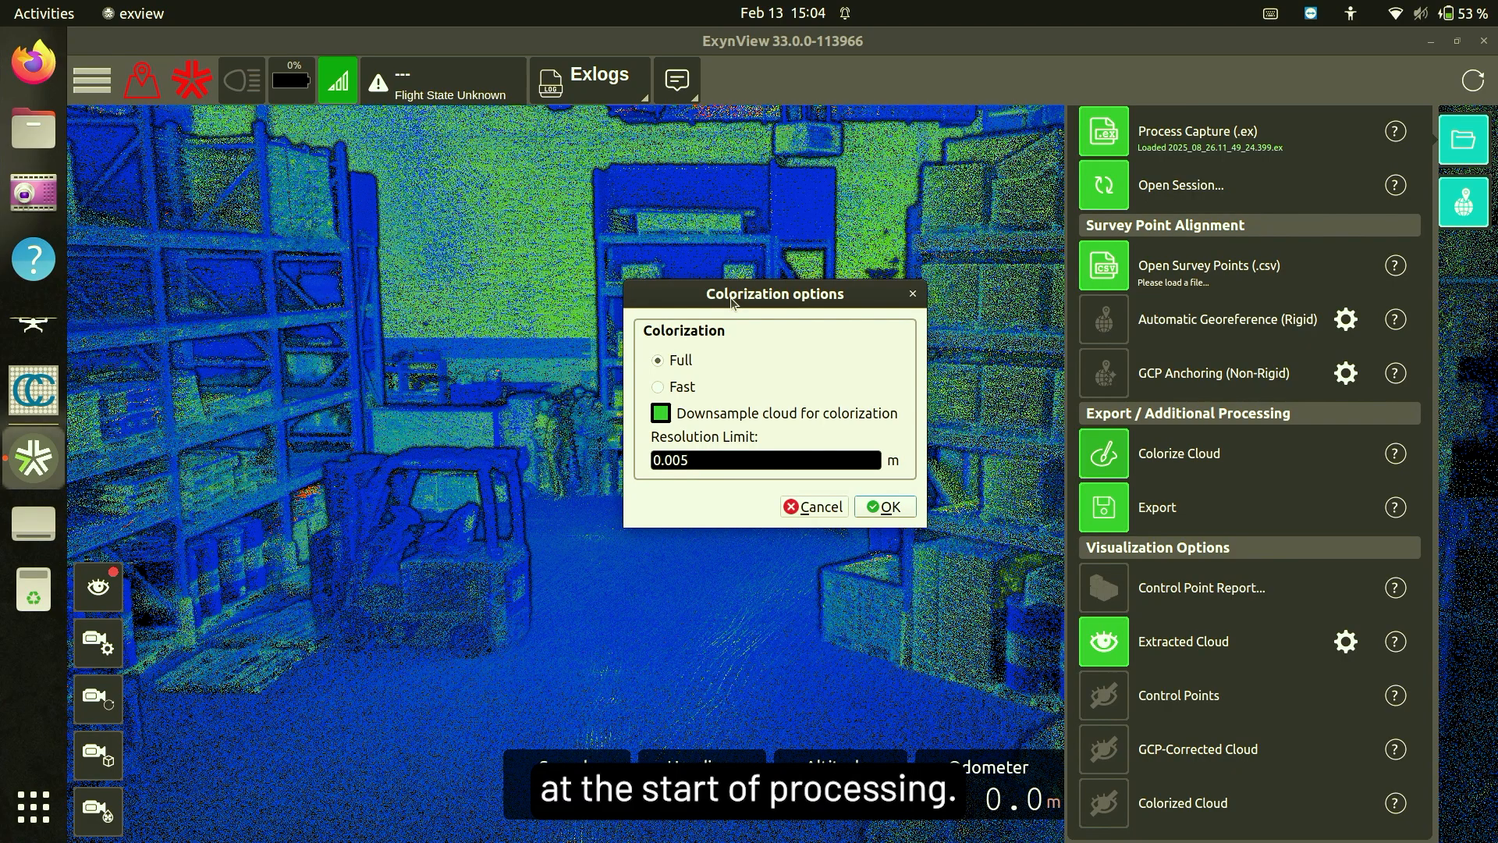
pyautogui.click(661, 388)
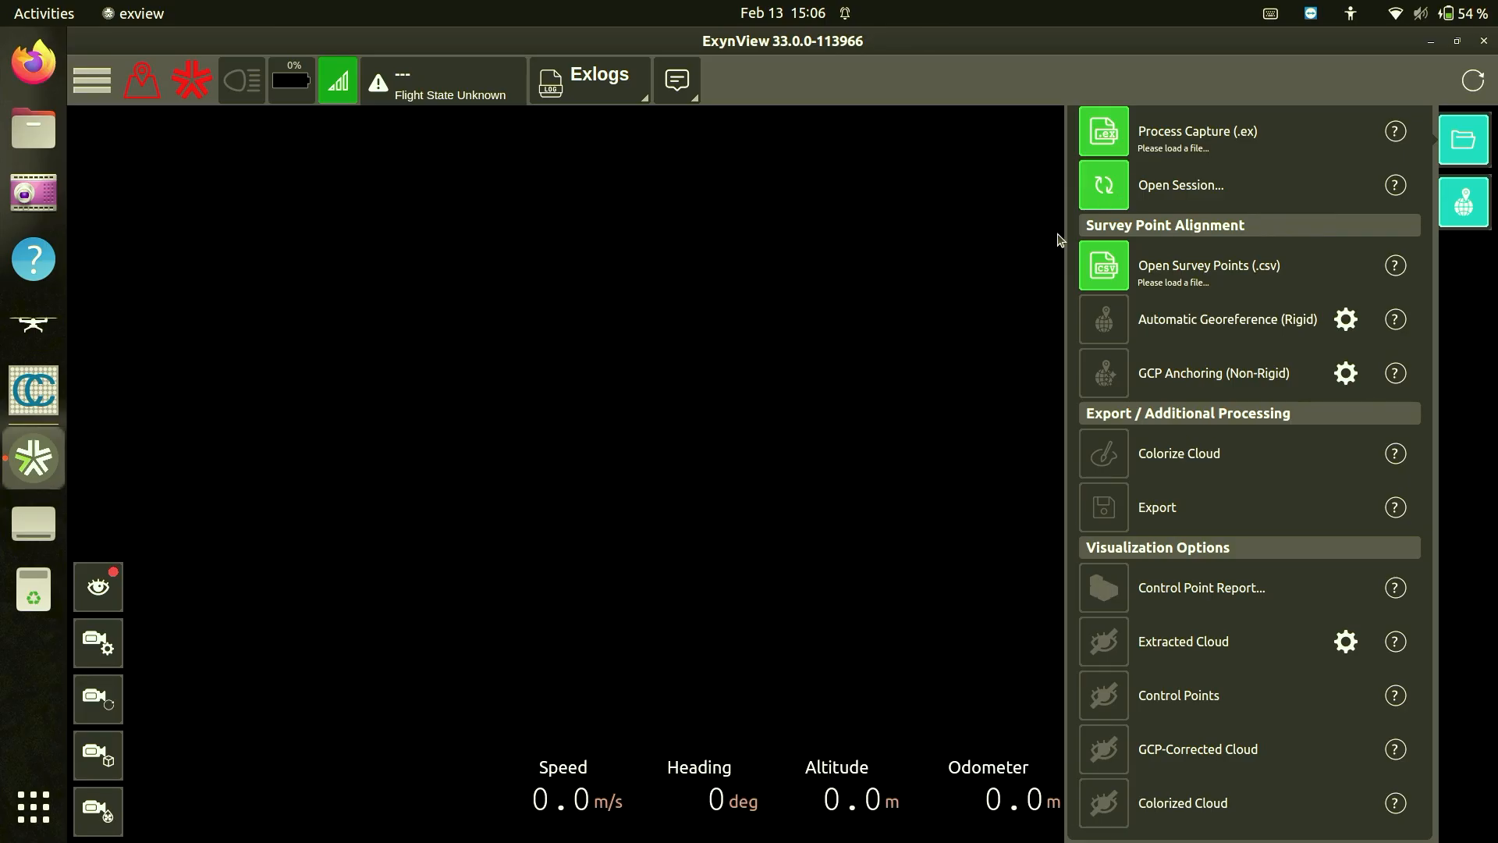
# - Browse the saved sessions and compare the names of the v0 and v1 folders for capture 2026_02_12.11_30_22.243
pyautogui.click(1112, 193)
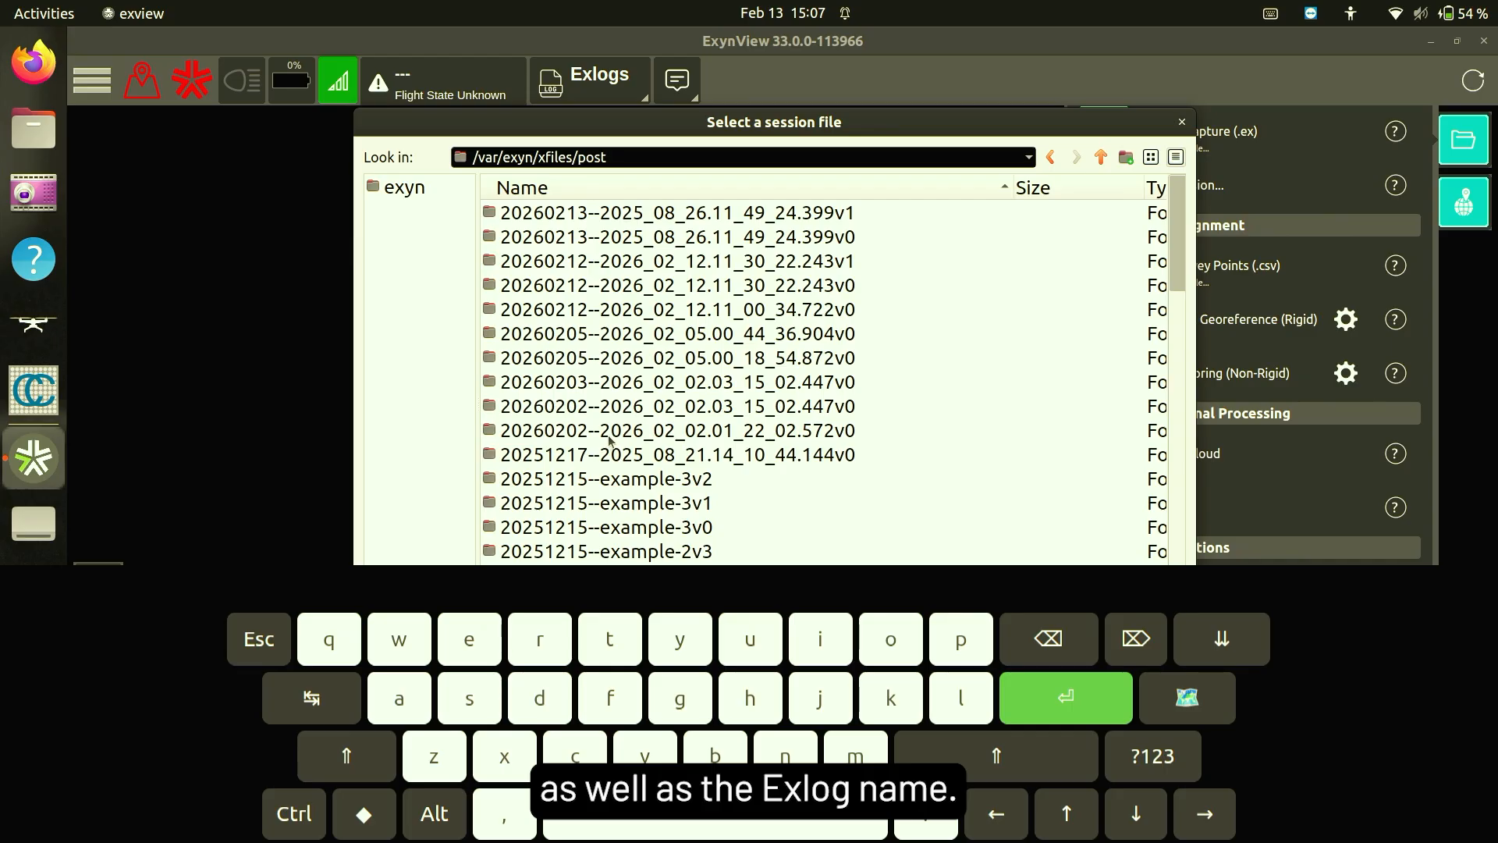
pyautogui.click(765, 437)
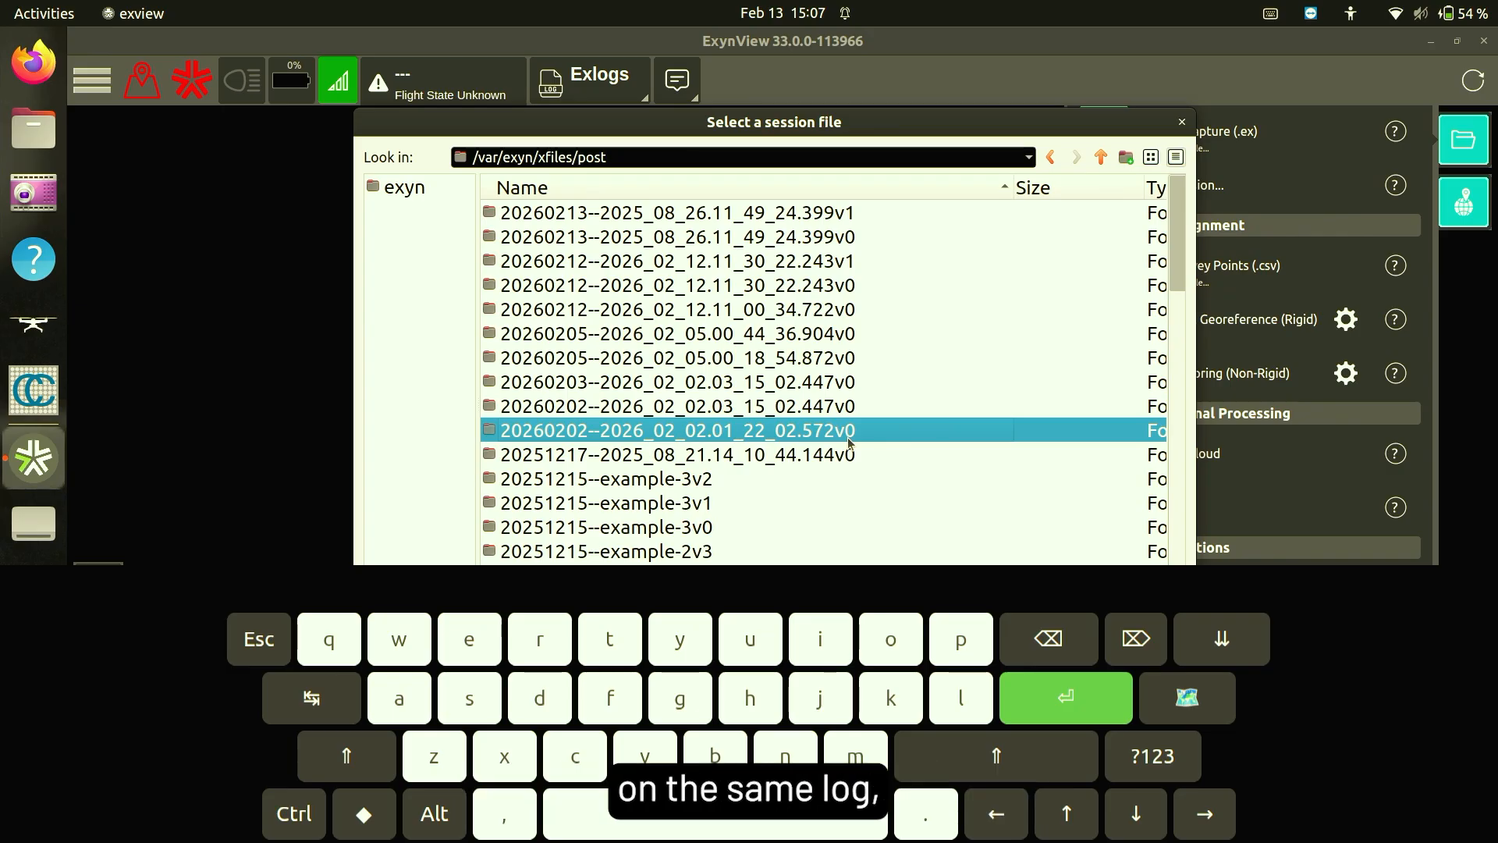
pyautogui.click(839, 263)
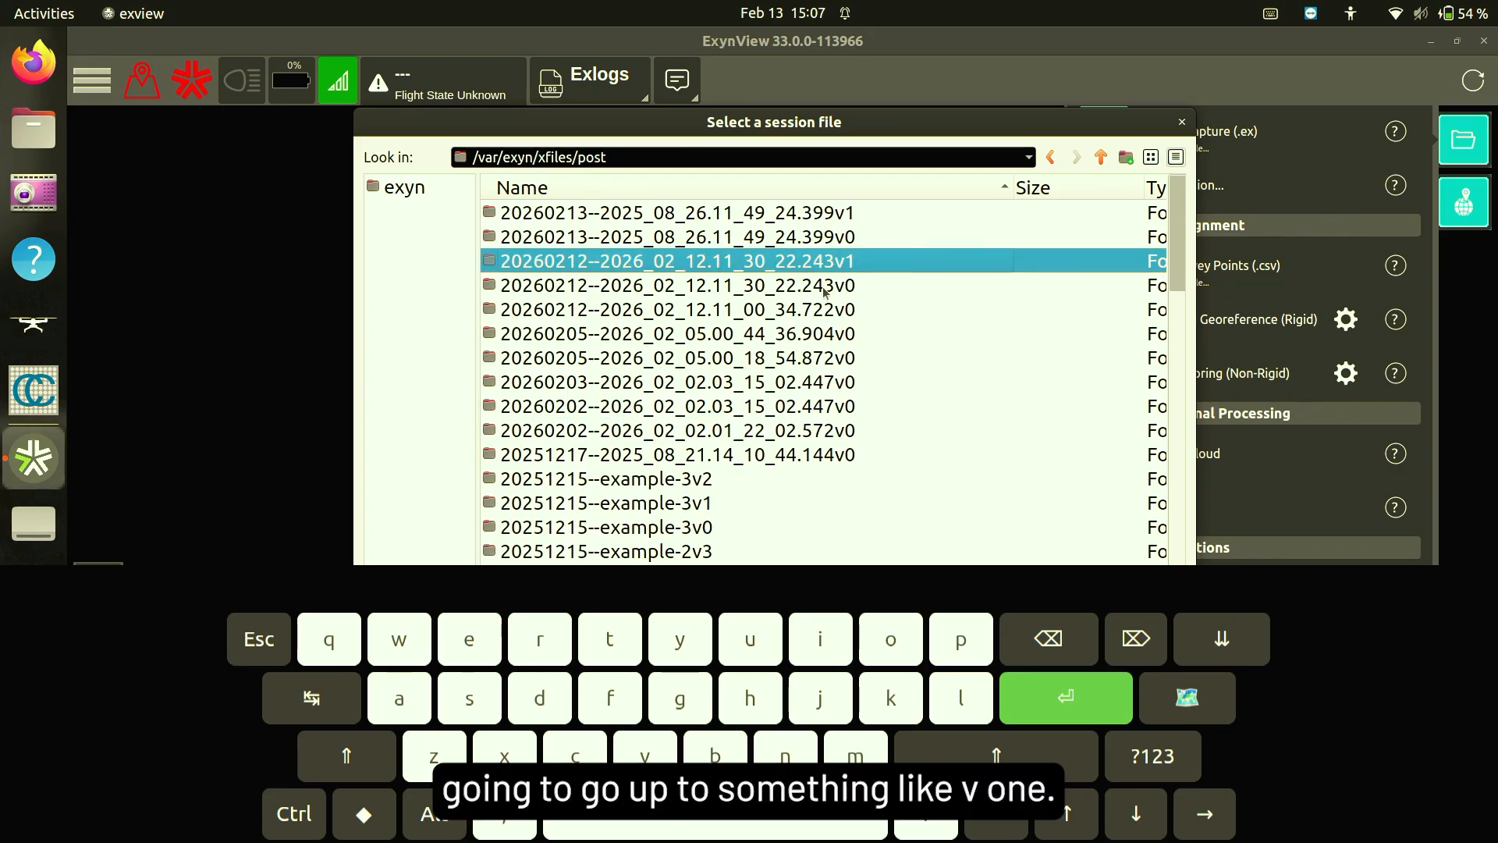
pyautogui.click(591, 292)
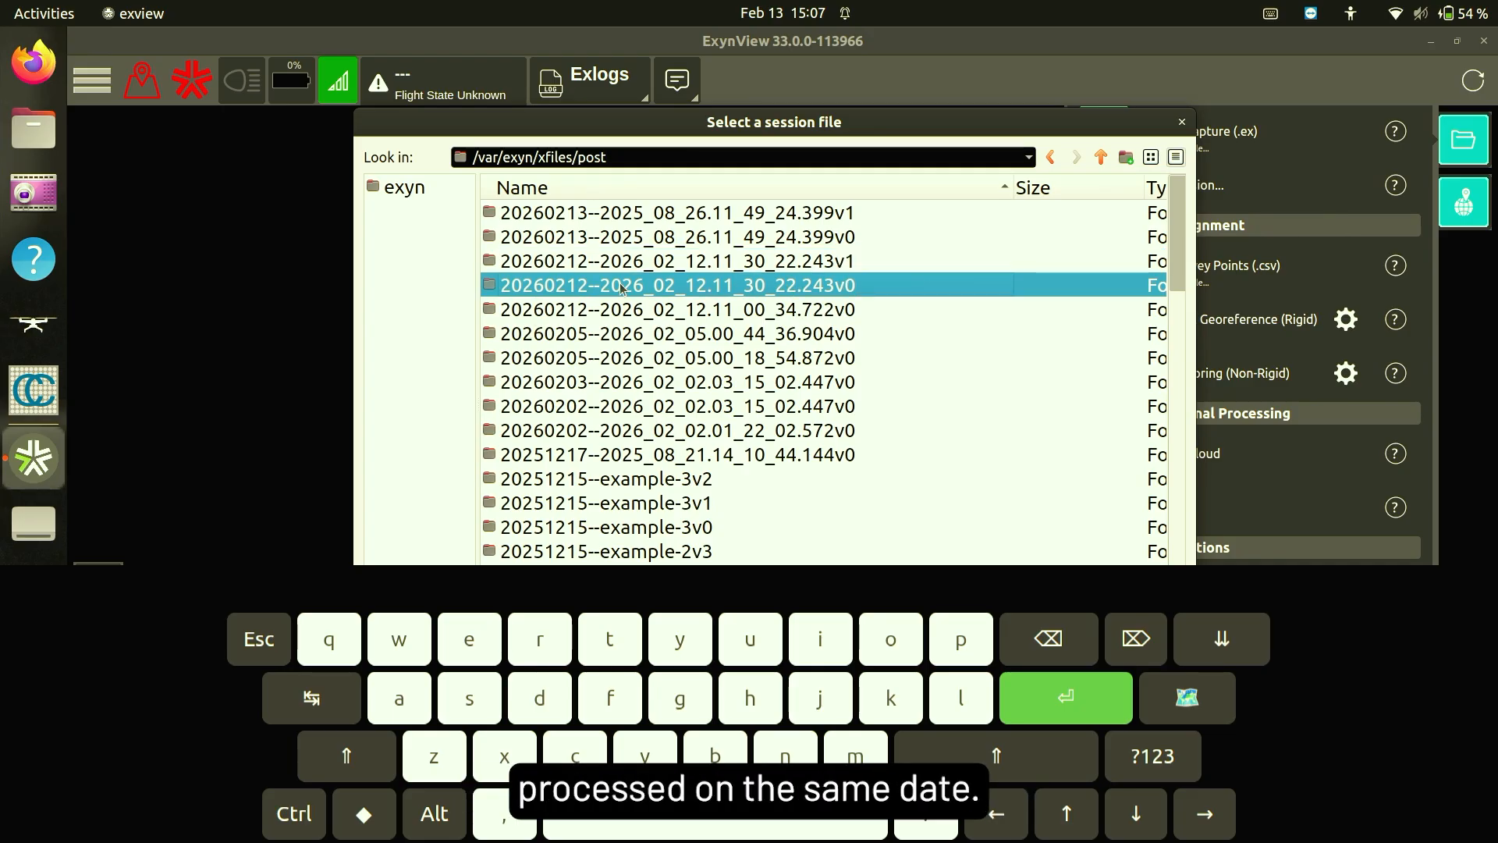
pyautogui.click(856, 265)
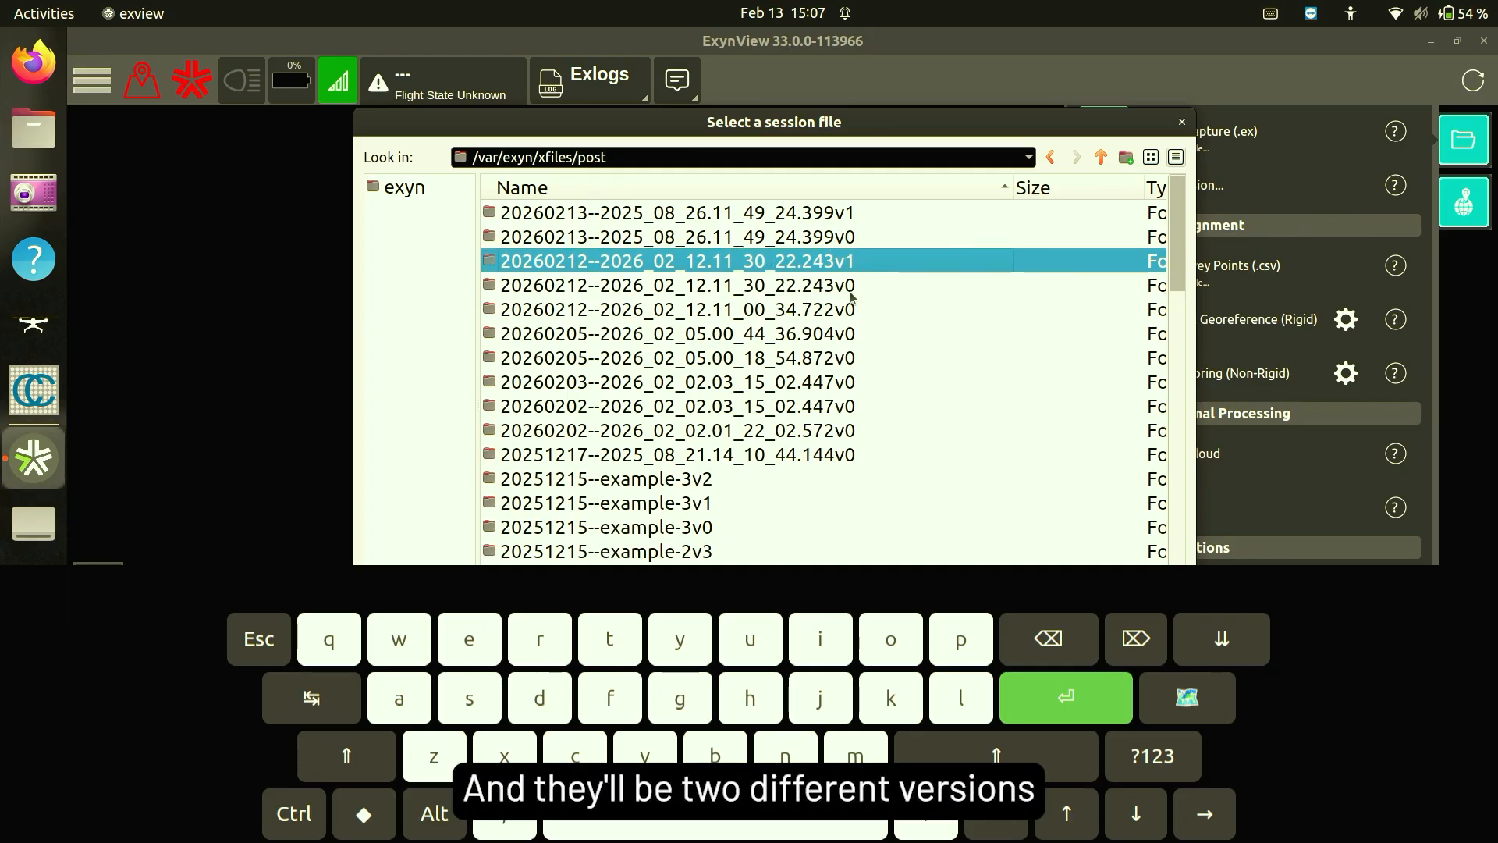
pyautogui.click(853, 289)
pyautogui.click(850, 265)
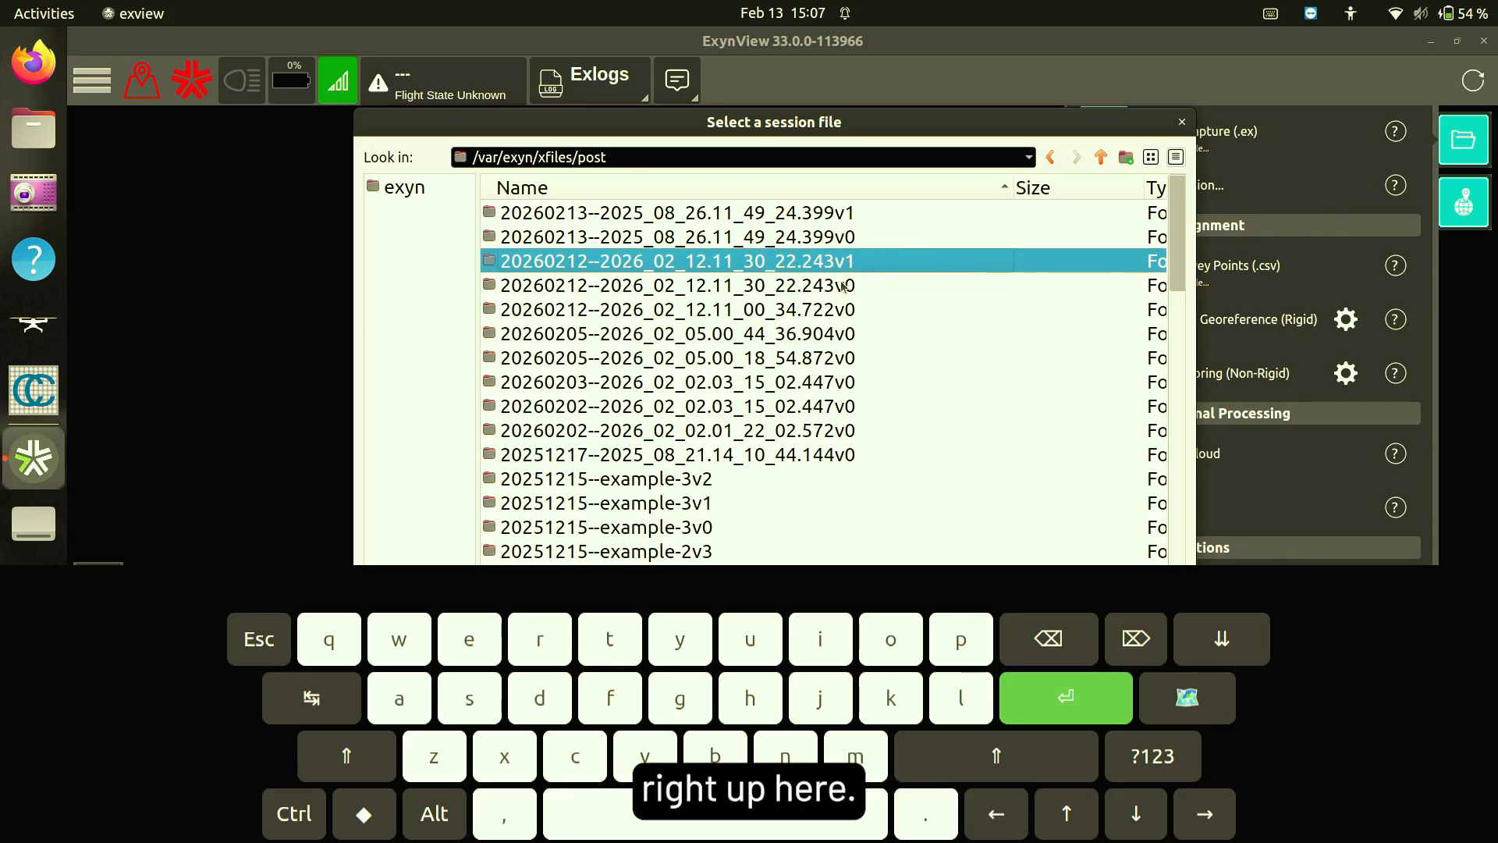
pyautogui.click(845, 287)
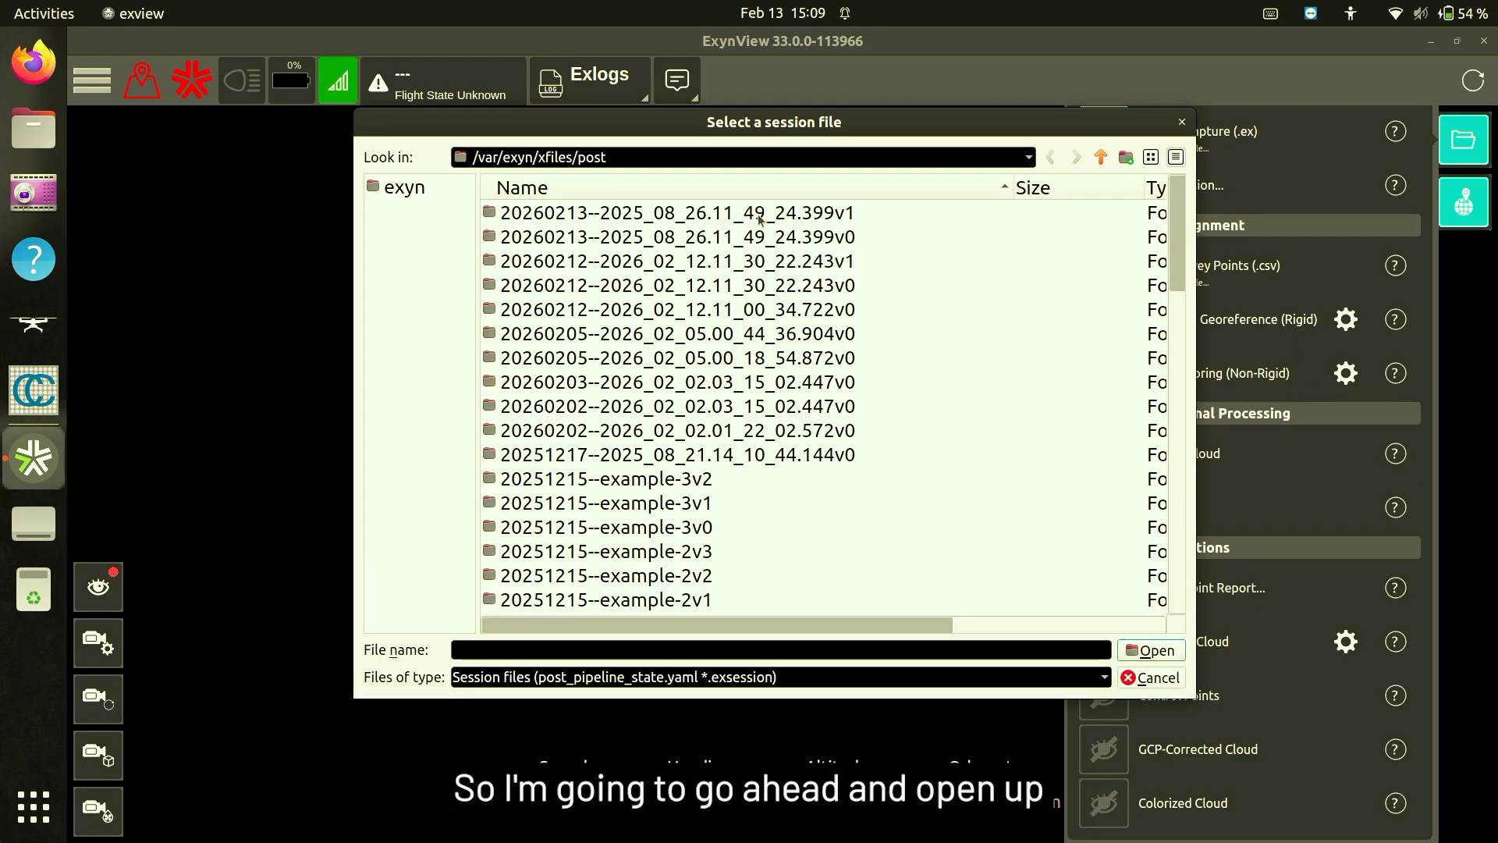
# - Check the 20260213 v1, 20260213 v0 and 20260212 v1 session folders for a post_pipeline_state.yaml file
pyautogui.click(760, 218)
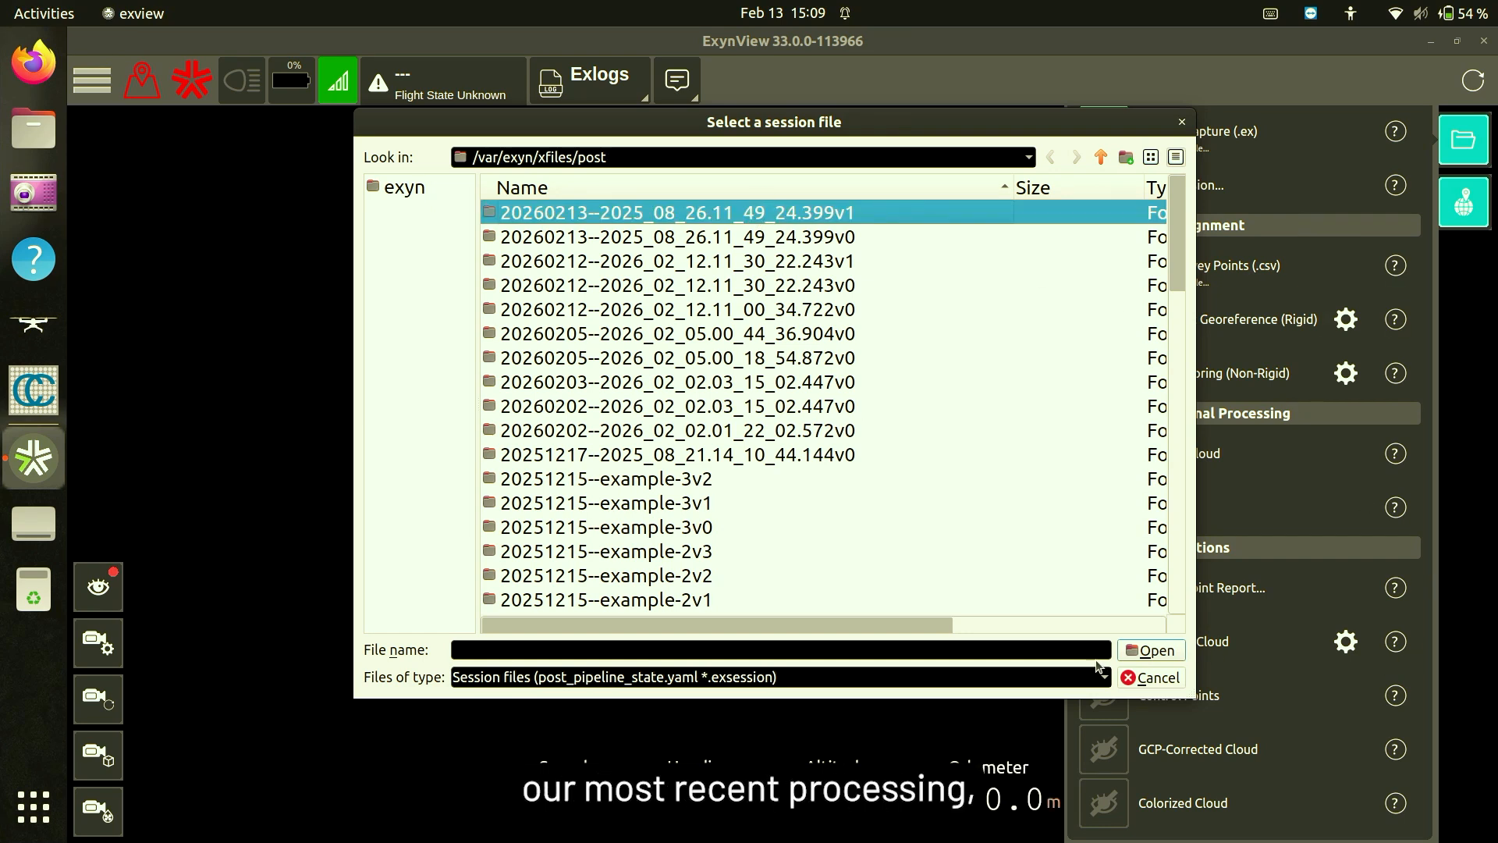
pyautogui.click(1129, 652)
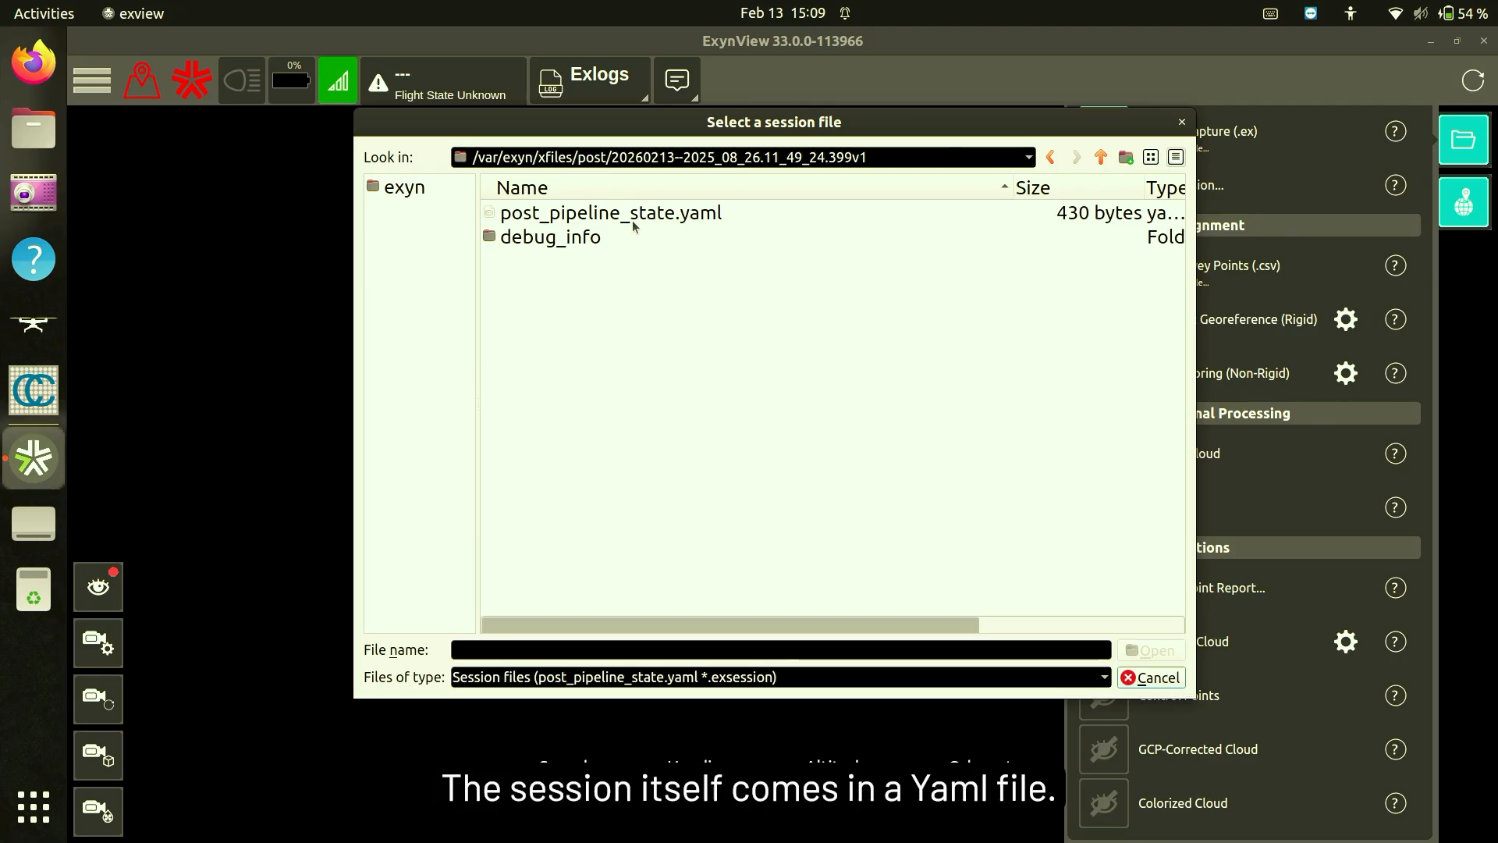
pyautogui.click(655, 216)
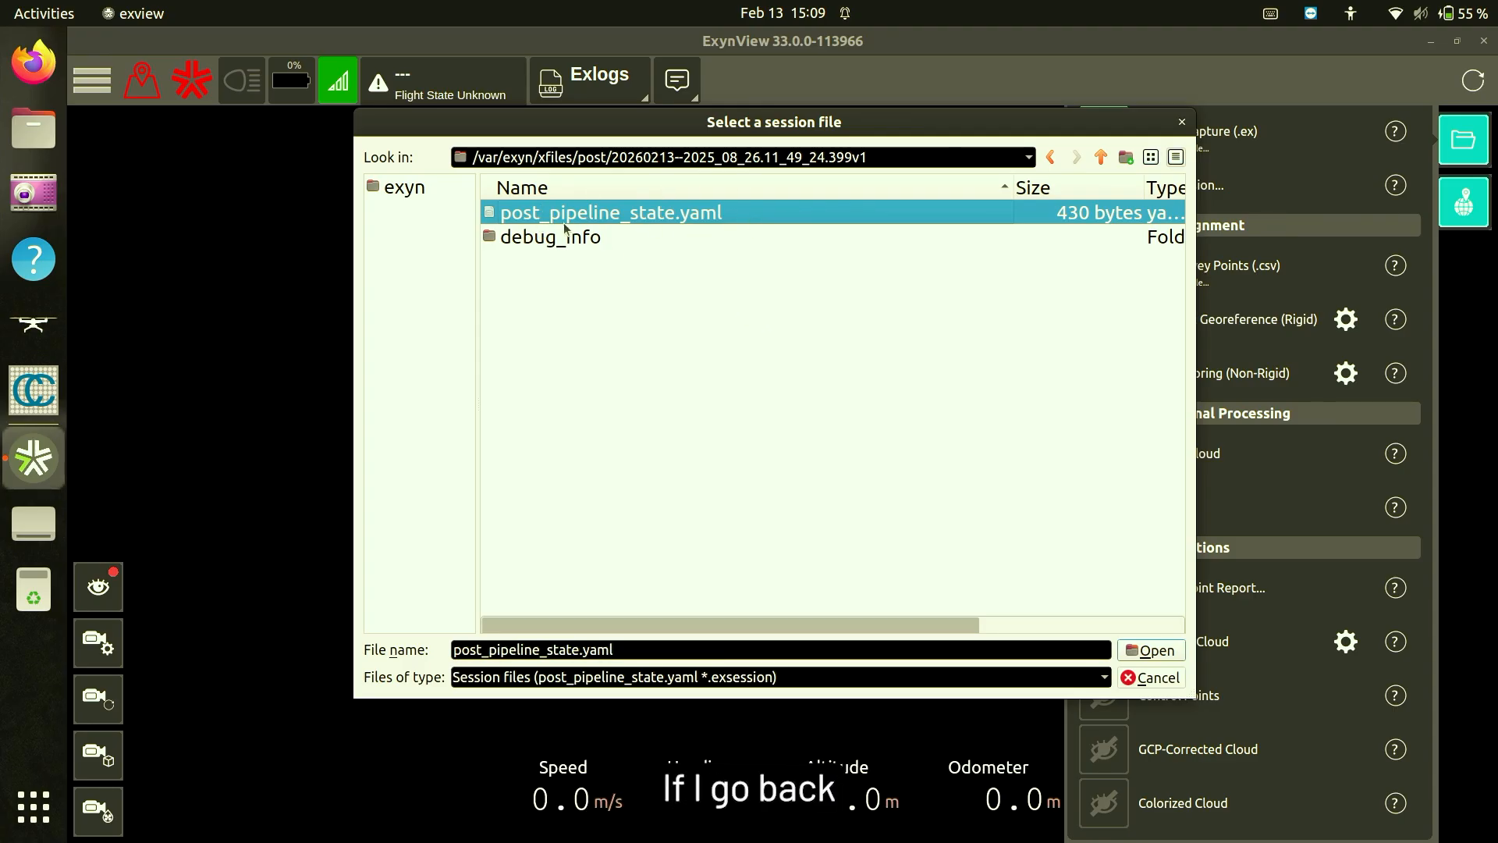
pyautogui.click(1050, 157)
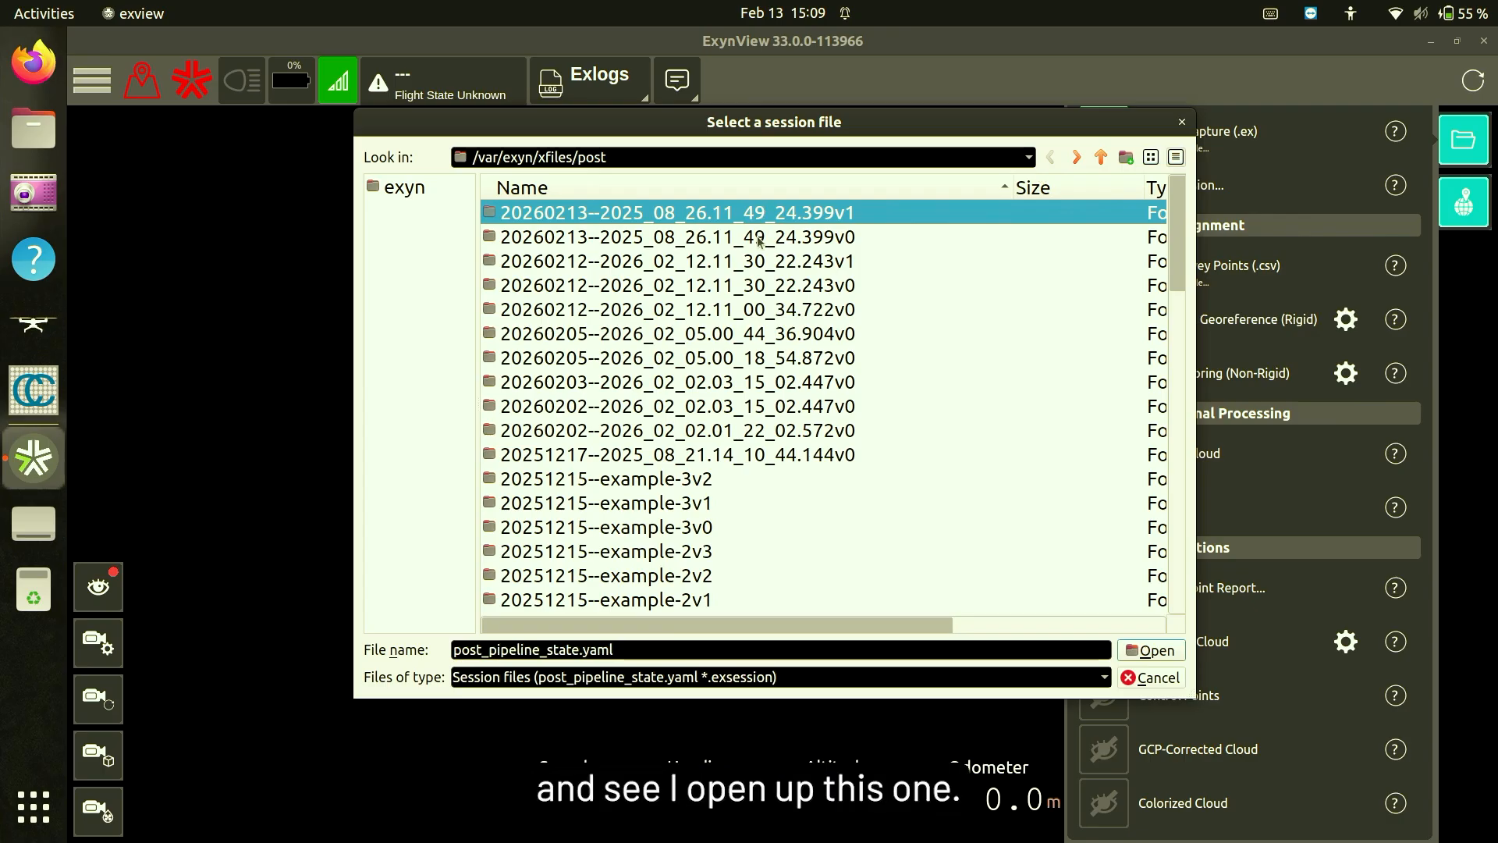
pyautogui.click(853, 236)
pyautogui.click(1152, 650)
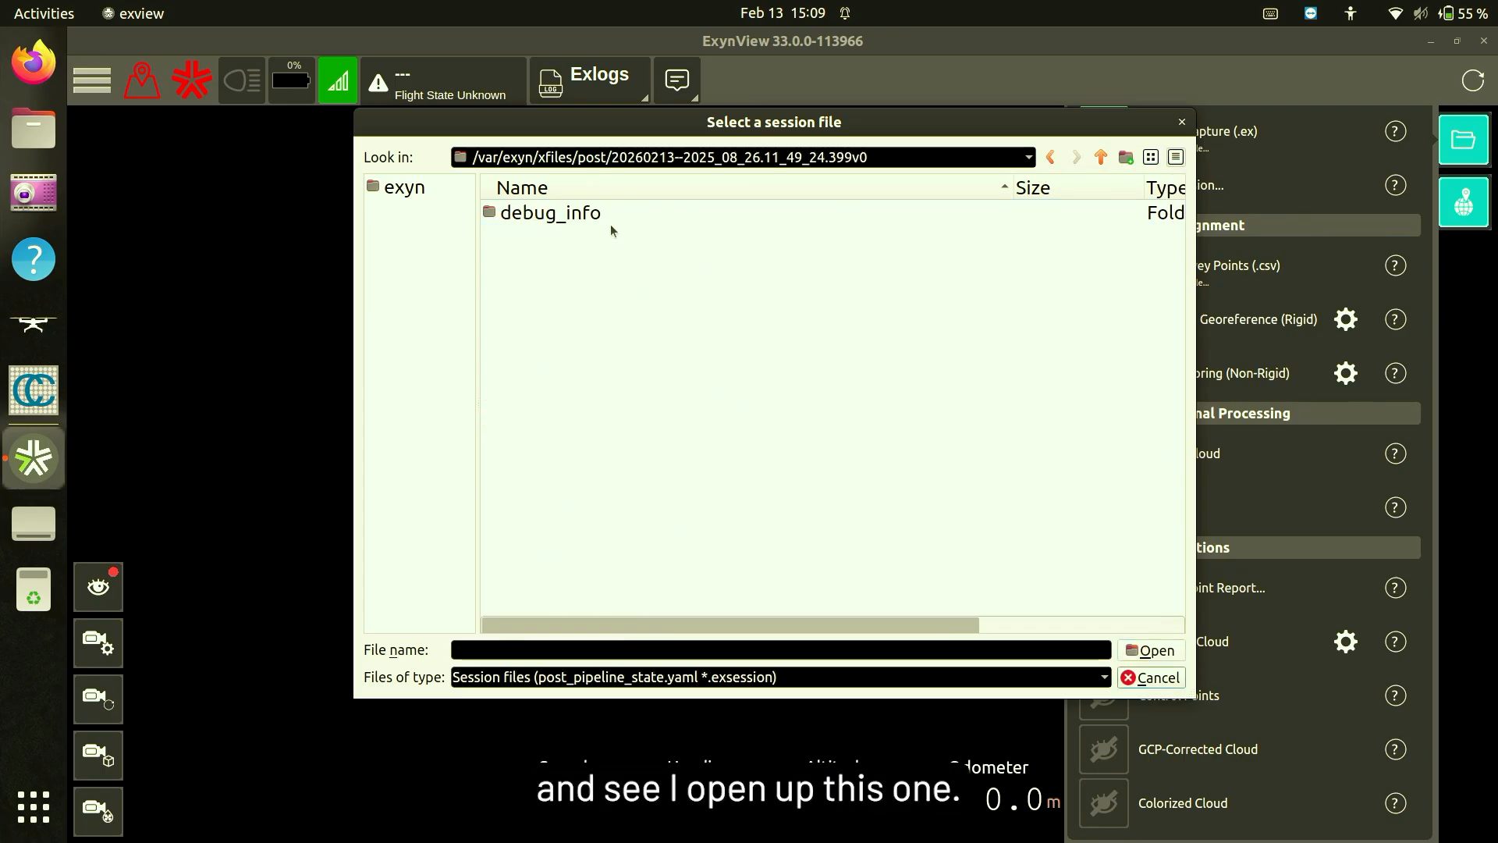
pyautogui.click(1051, 156)
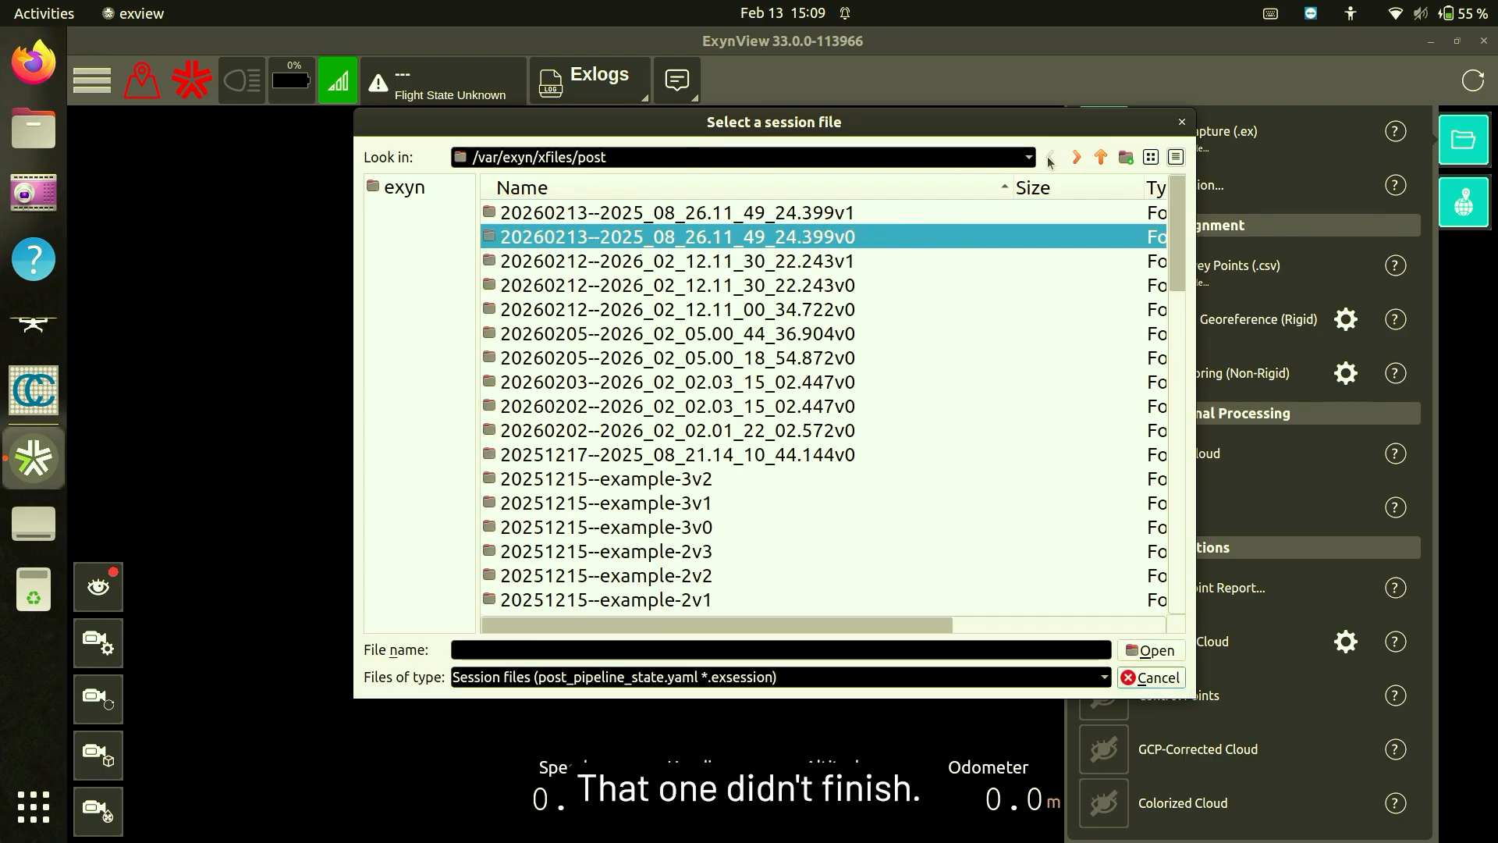
pyautogui.click(756, 268)
pyautogui.click(1141, 651)
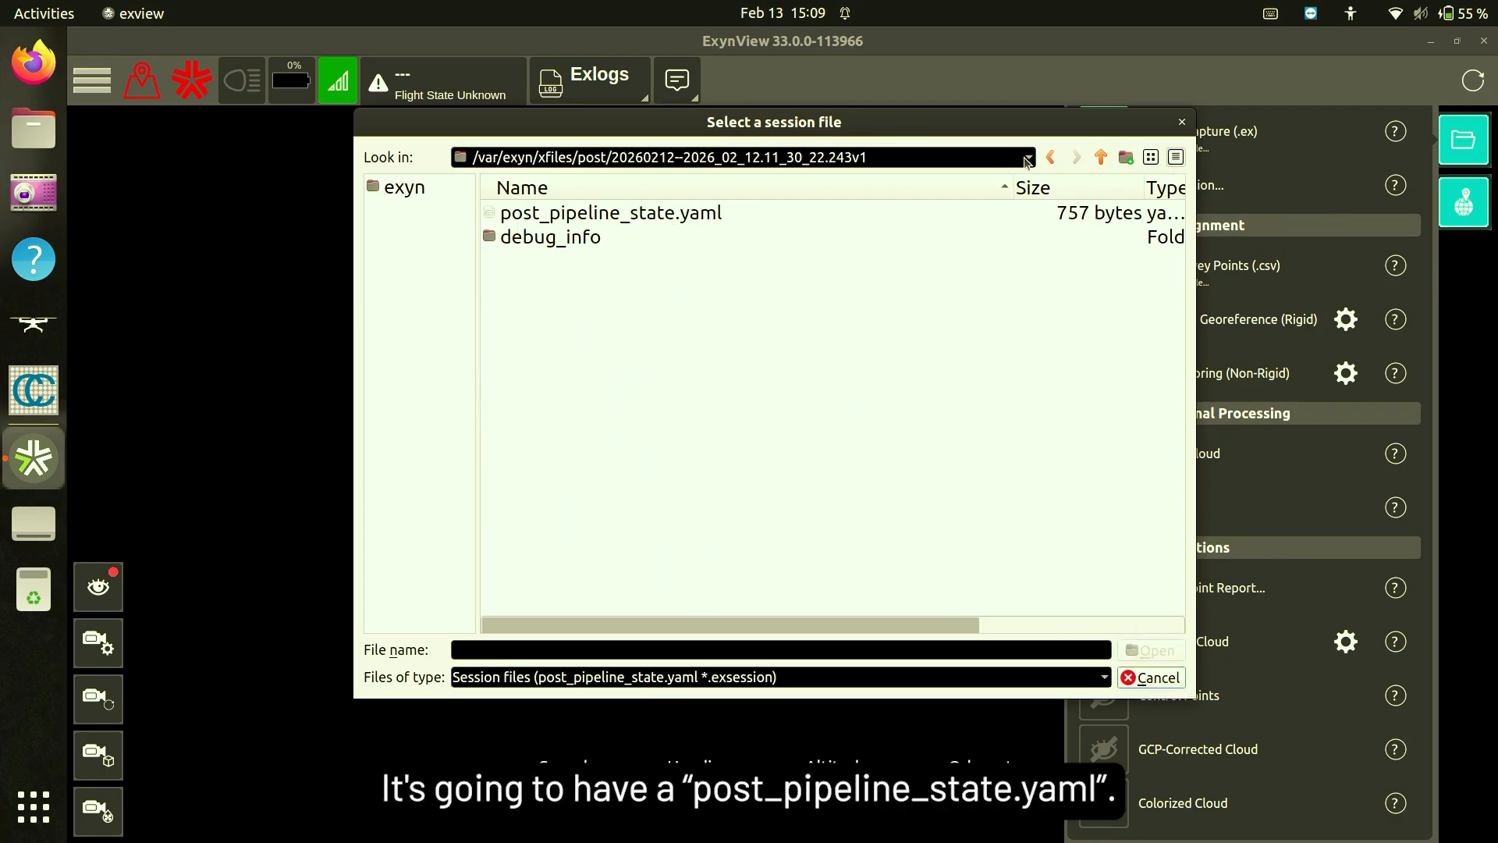
pyautogui.click(1050, 157)
pyautogui.click(742, 222)
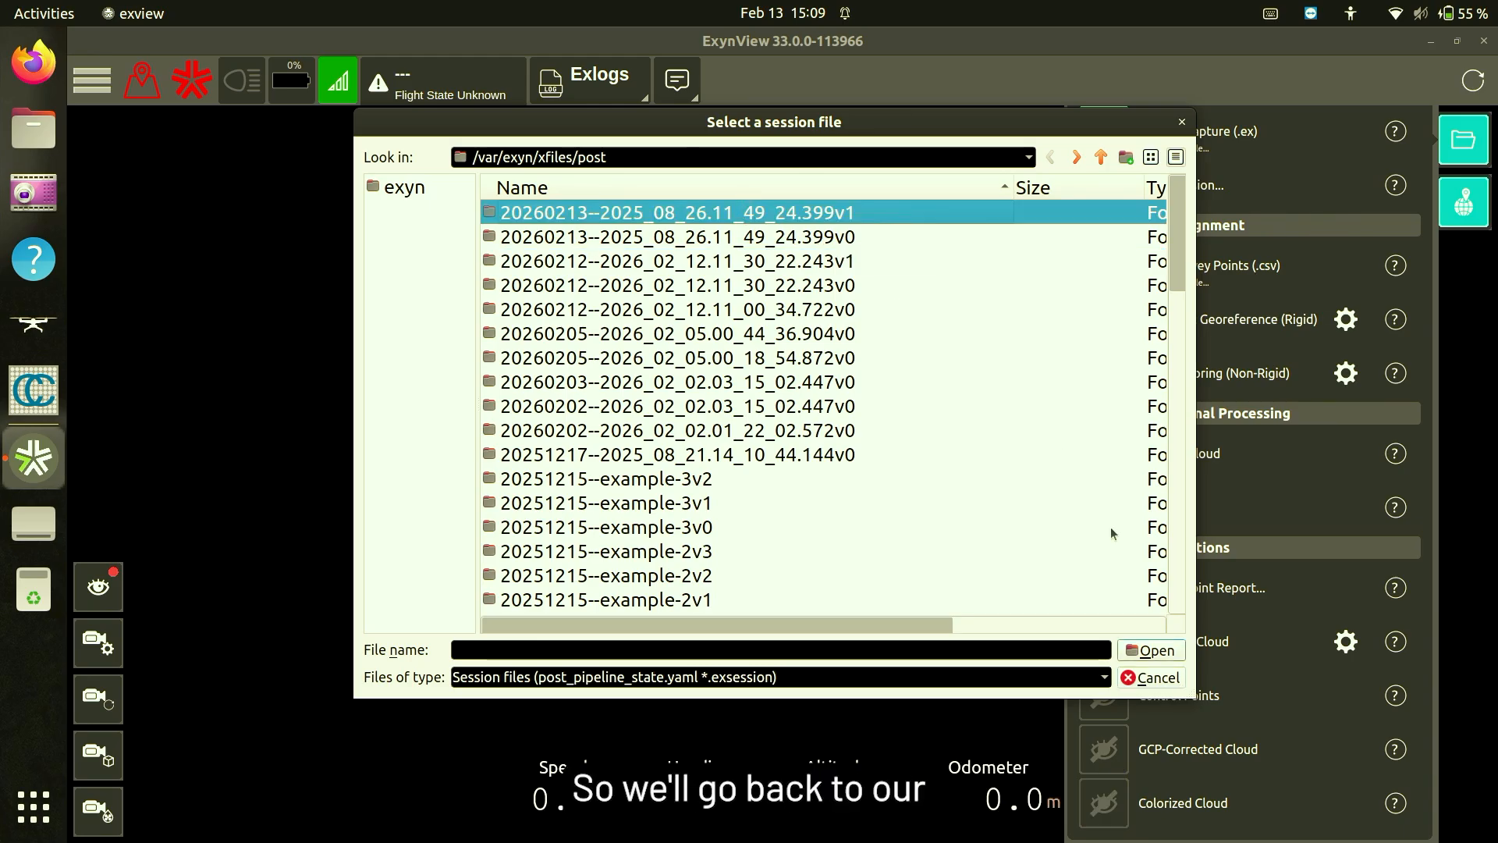
pyautogui.click(1140, 654)
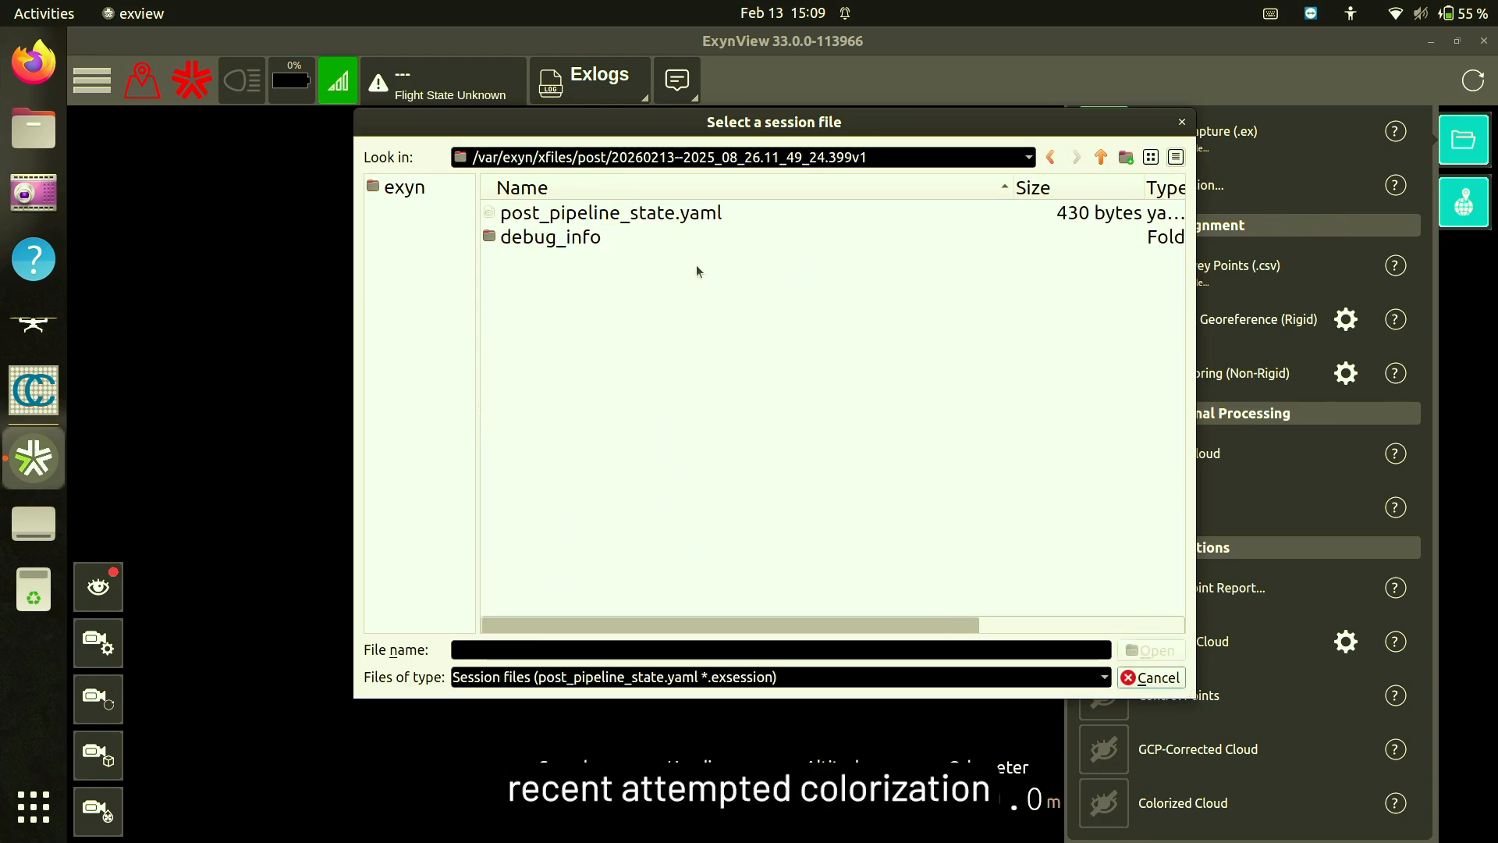
pyautogui.click(669, 224)
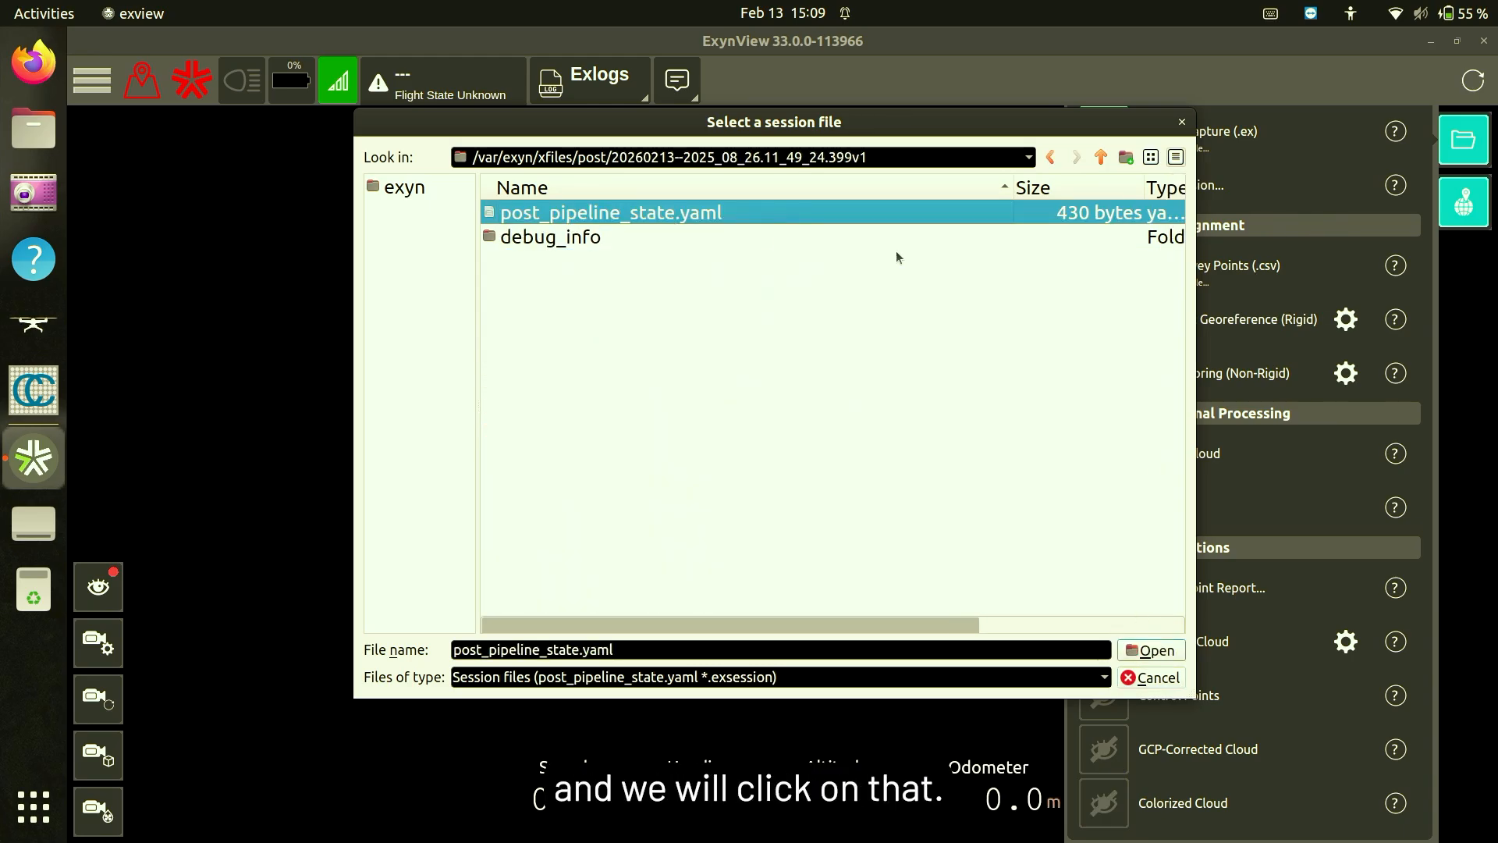
pyautogui.click(1159, 651)
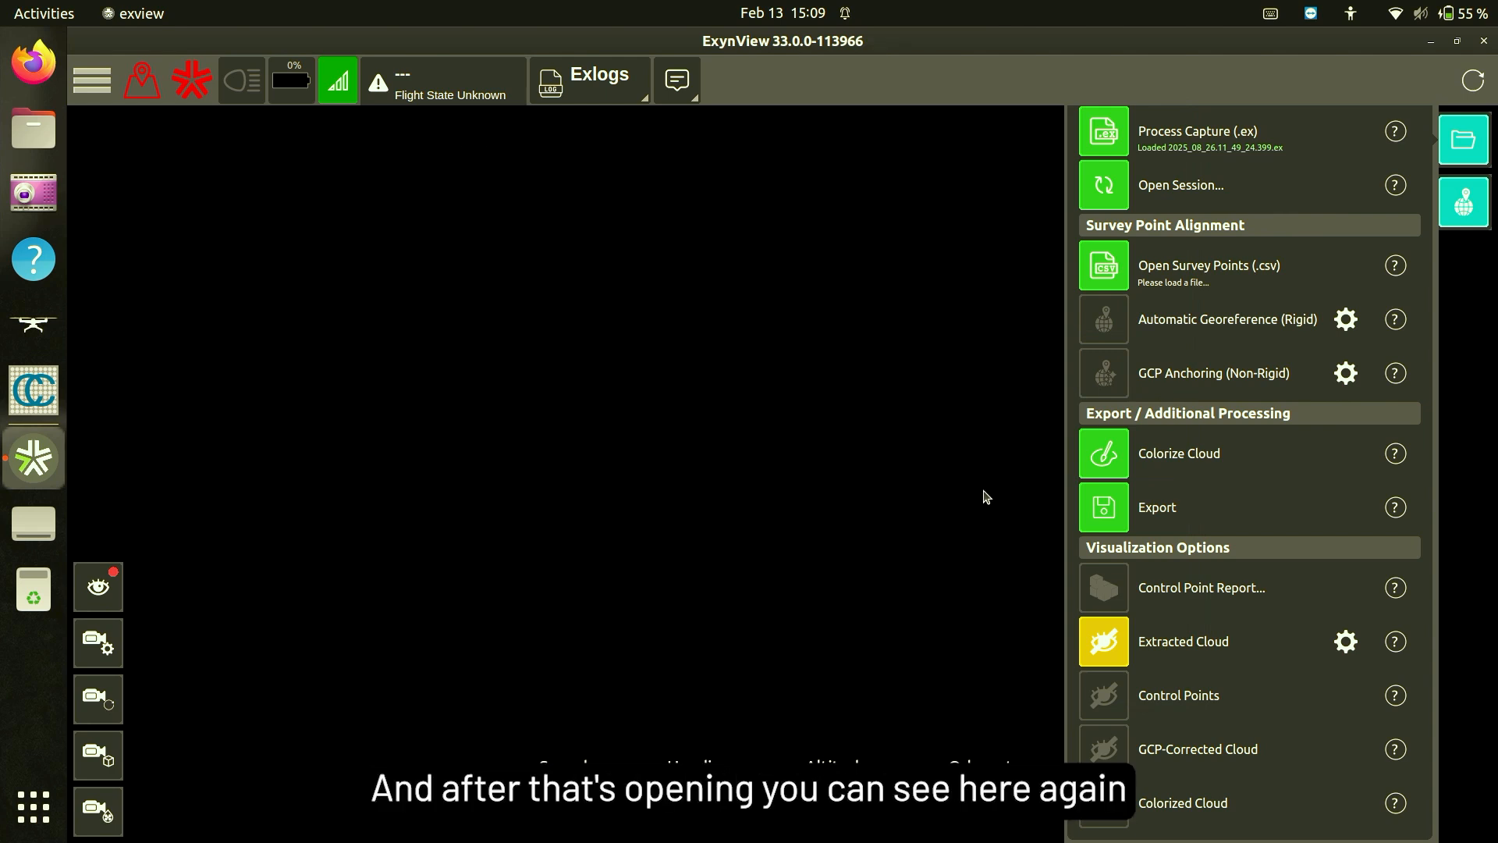
# - Display the session's extracted cloud and colorize it in Full mode, downsampled with a 0.005 m resolution limit
pyautogui.click(1092, 650)
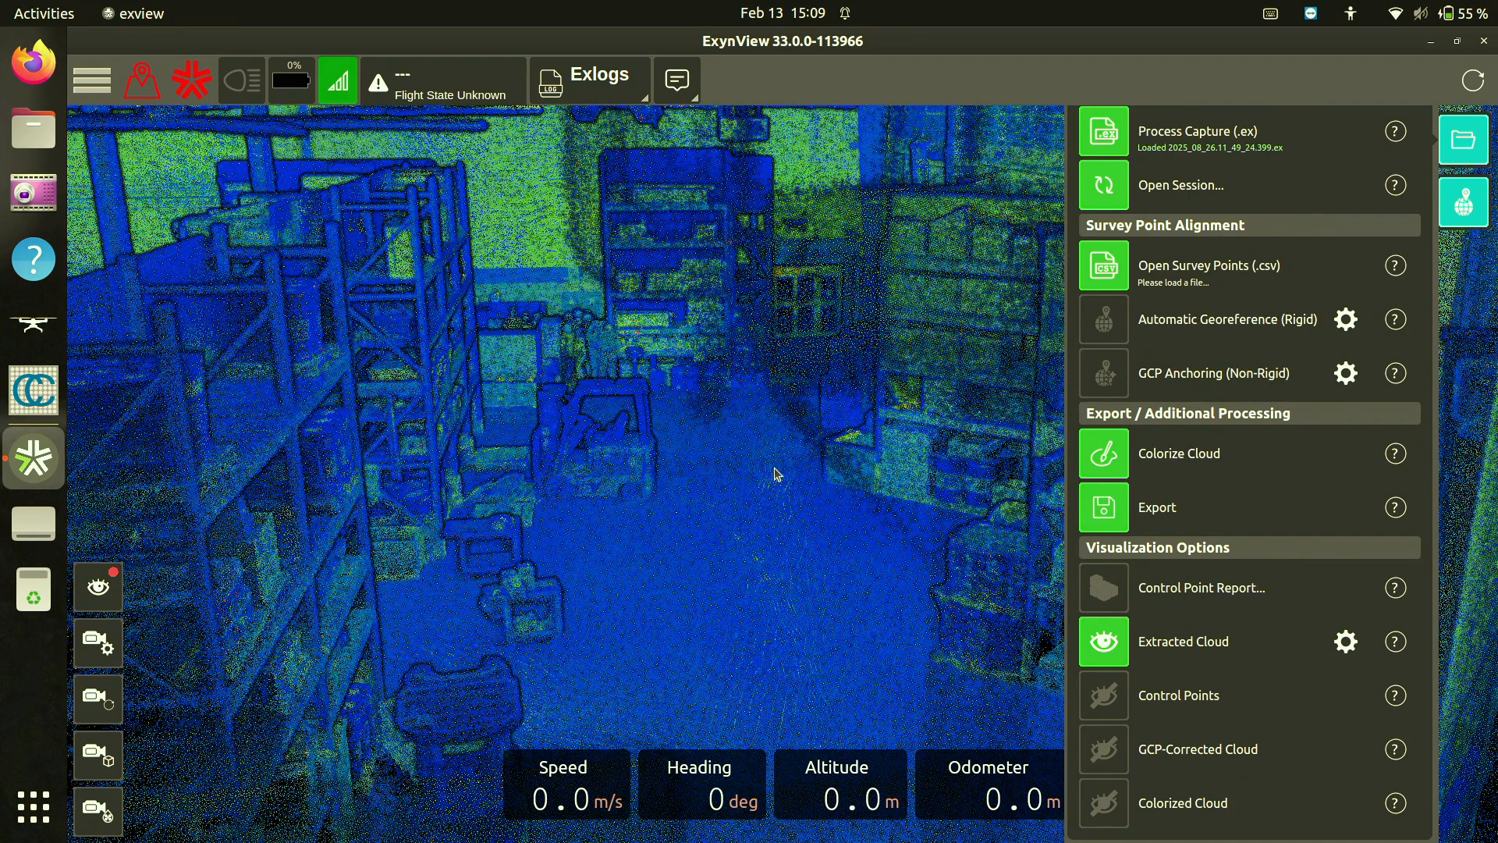
pyautogui.click(1109, 458)
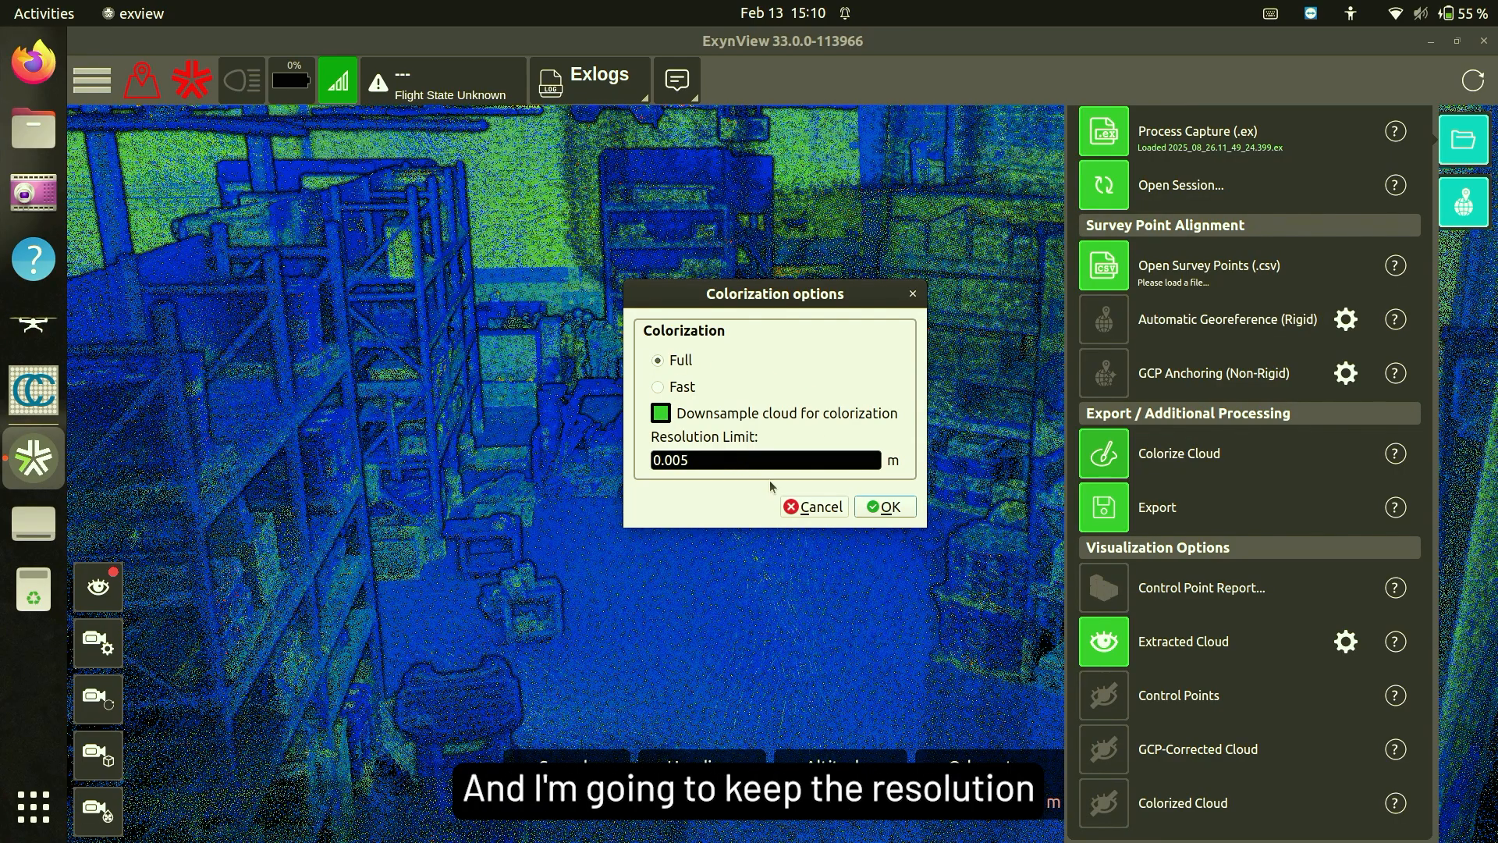
pyautogui.click(884, 507)
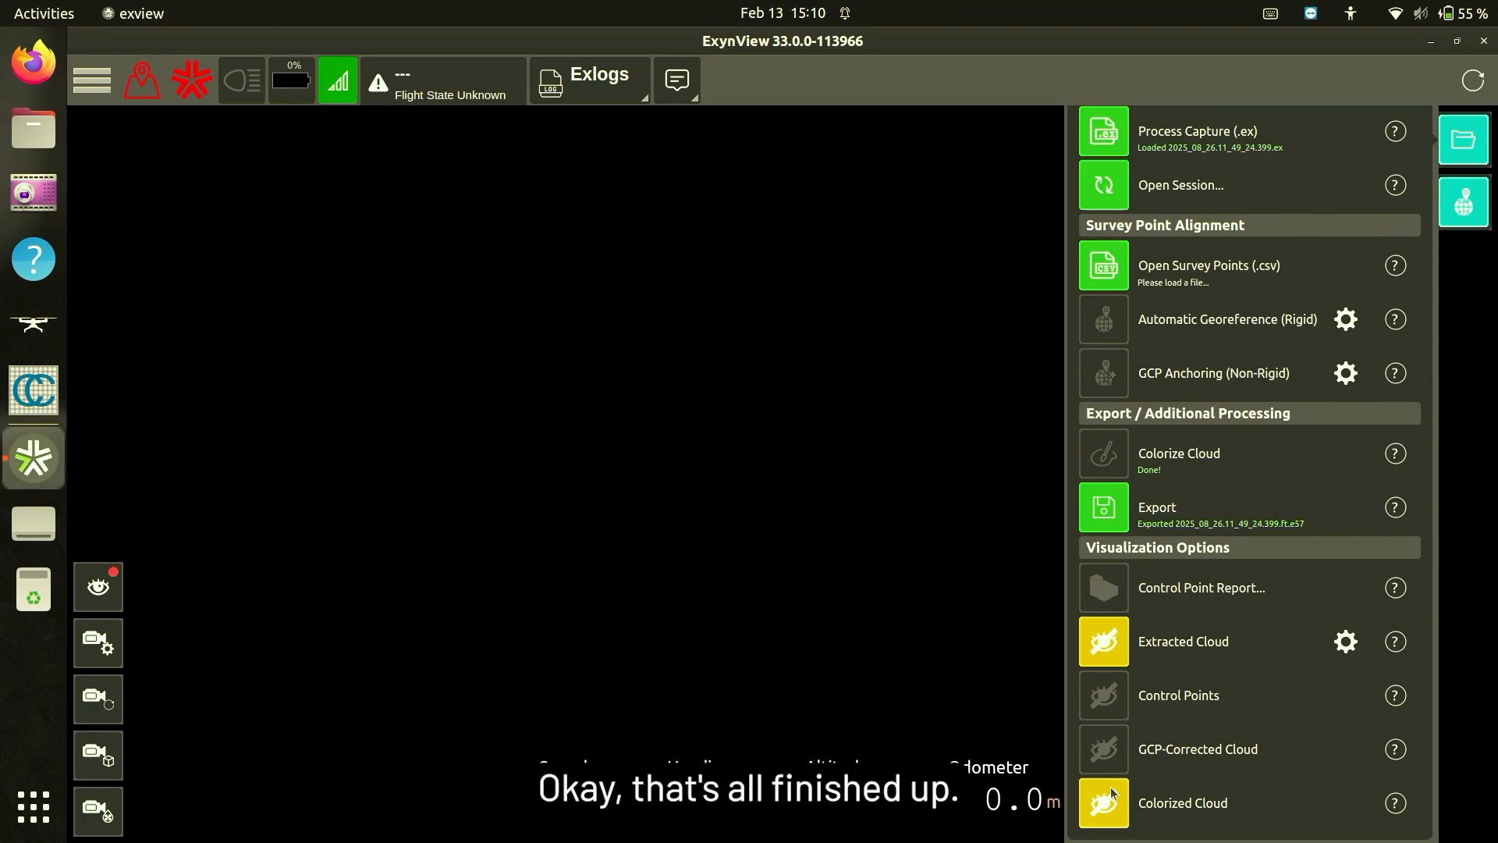
# - Show the colorized cloud and examine the warehouse shelving, forklifts and floor from several viewpoints
pyautogui.click(1113, 793)
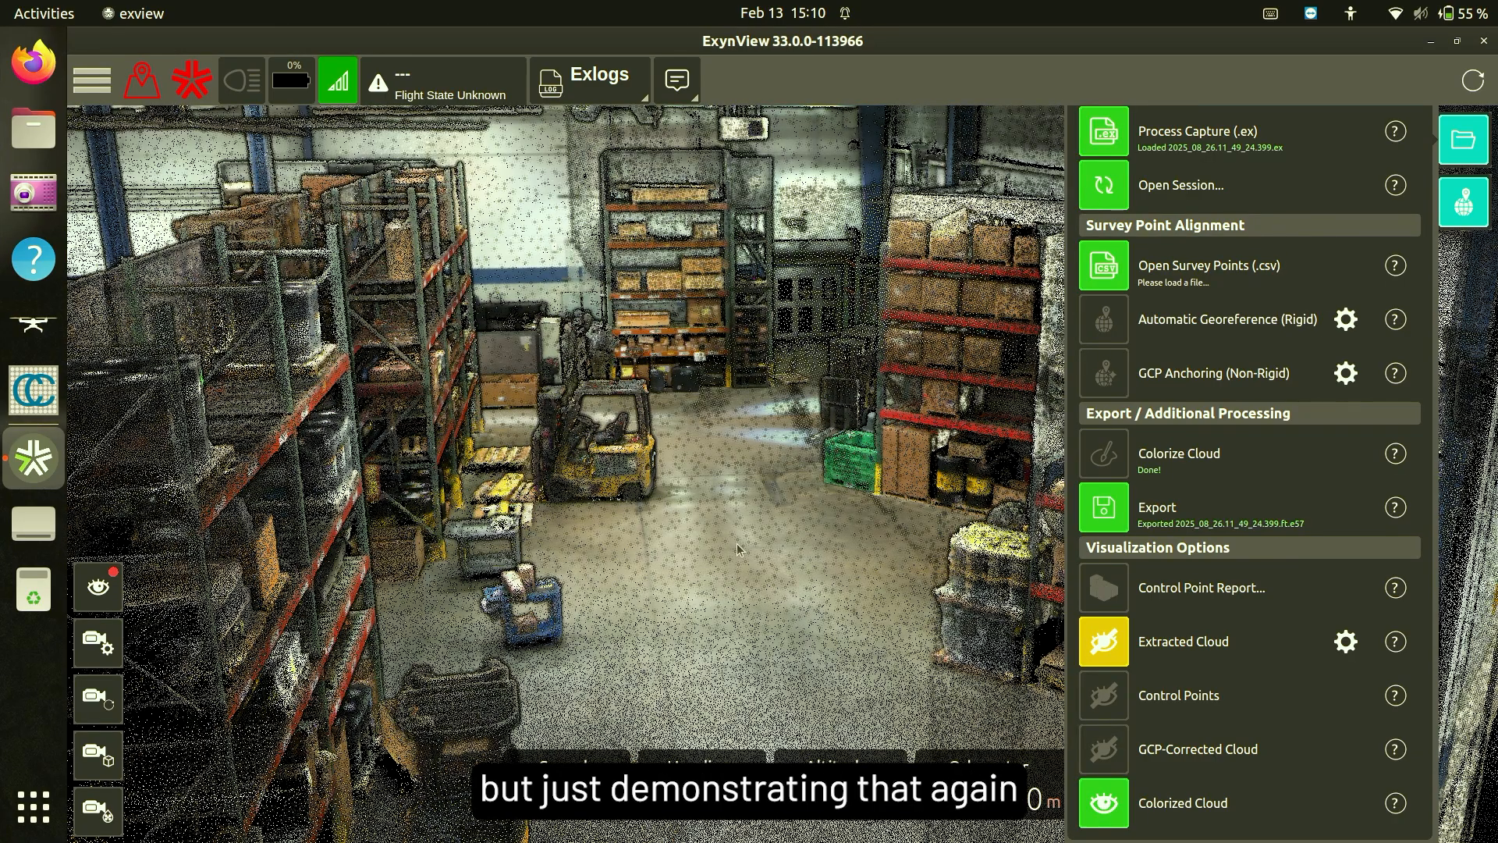
pyautogui.scroll(-3, 732, 530)
pyautogui.scroll(3, 493, 467)
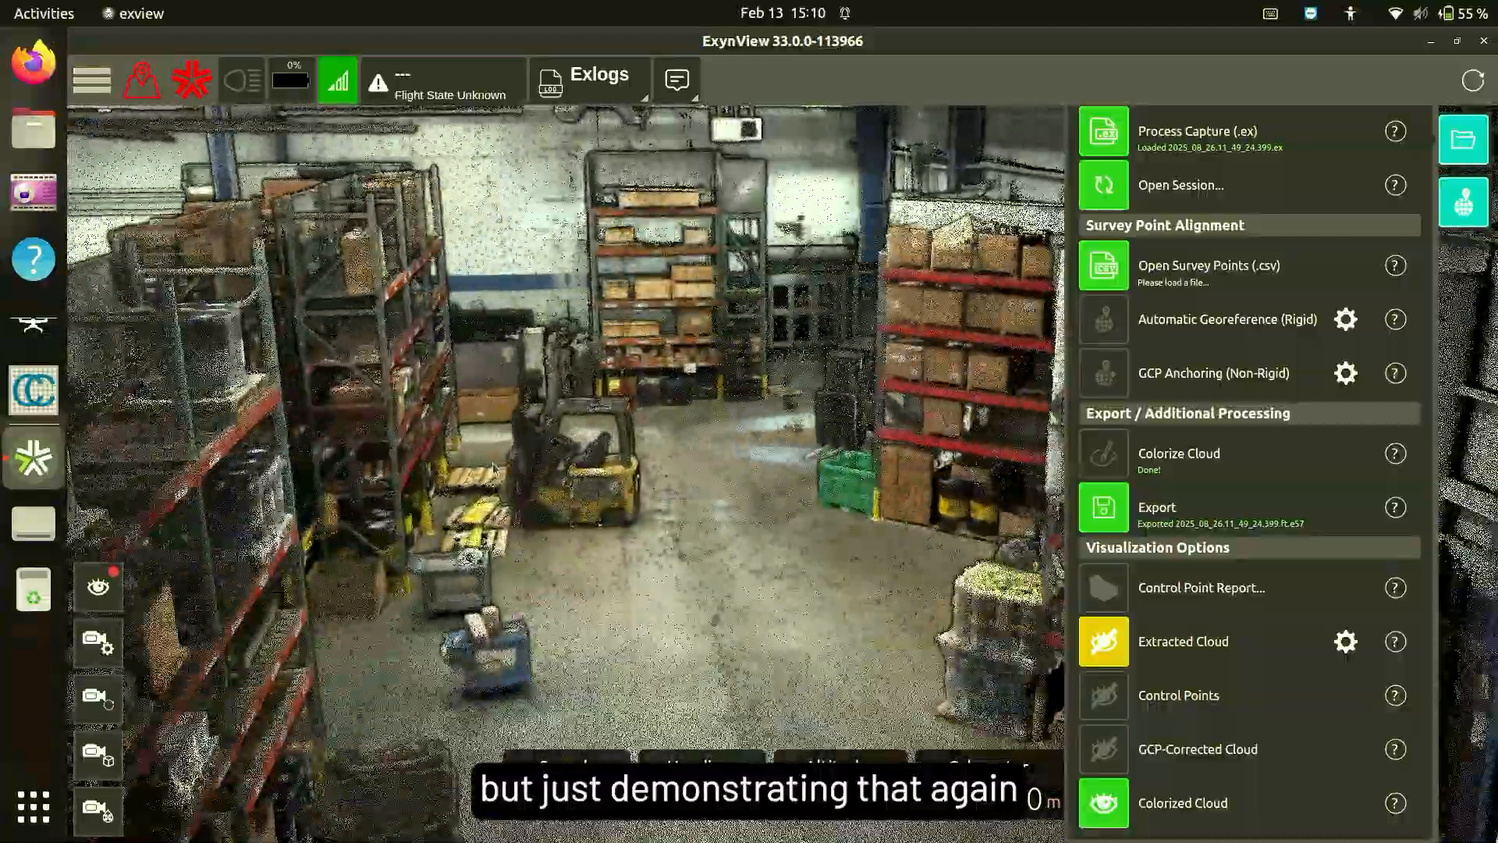
pyautogui.scroll(4, 493, 467)
pyautogui.scroll(2, 527, 546)
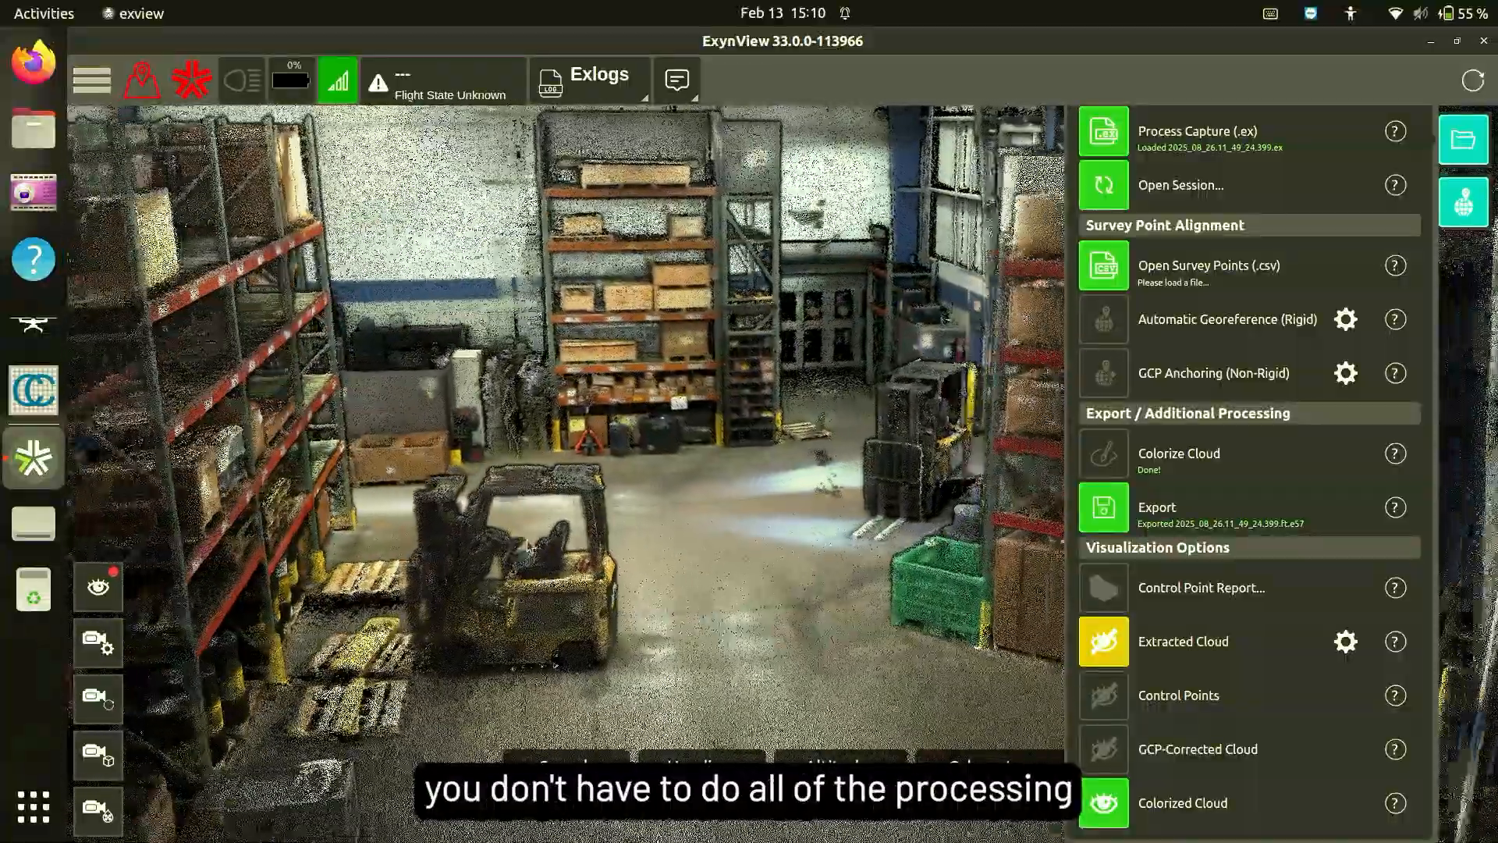
pyautogui.scroll(-4, 528, 546)
pyautogui.scroll(4, 872, 464)
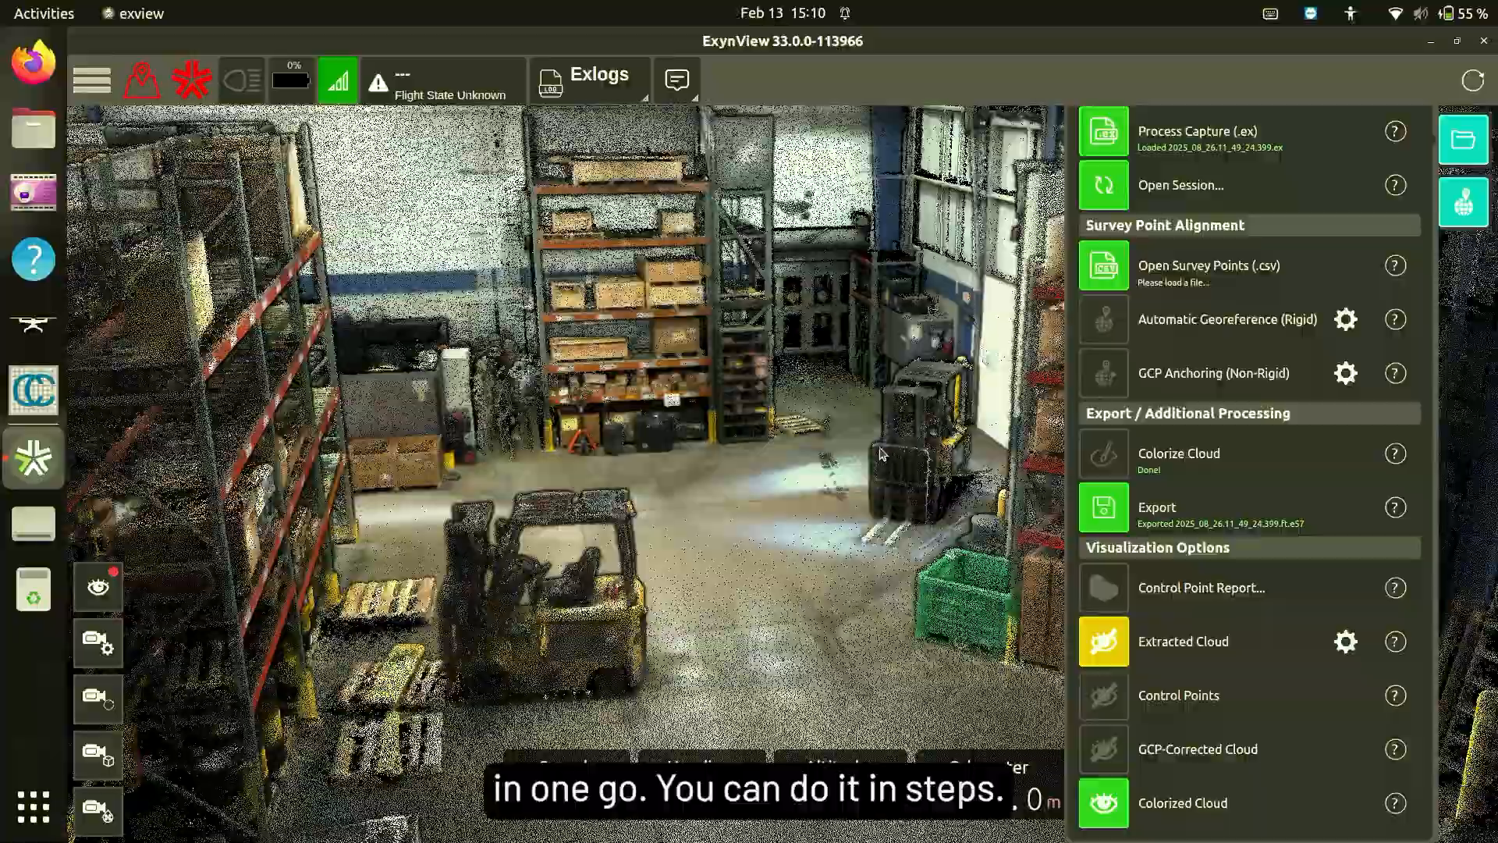
pyautogui.moveTo(880, 454); pyautogui.dragTo(766, 462)
pyautogui.moveTo(585, 427); pyautogui.dragTo(528, 395)
pyautogui.moveTo(660, 518); pyautogui.dragTo(607, 488)
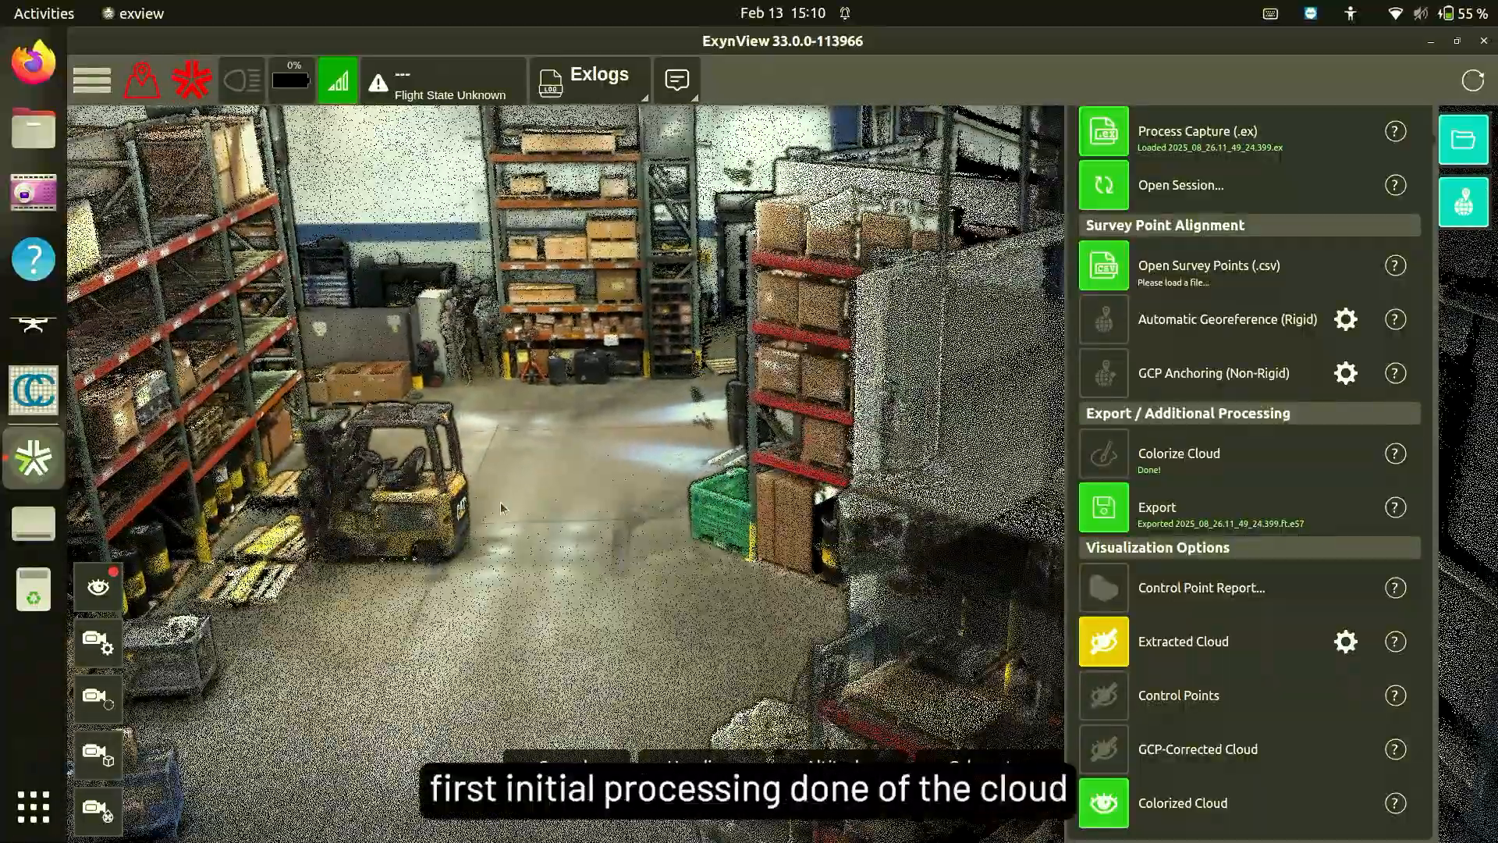
pyautogui.moveTo(576, 508); pyautogui.dragTo(531, 489)
pyautogui.moveTo(729, 490); pyautogui.dragTo(659, 486)
pyautogui.moveTo(432, 504); pyautogui.dragTo(563, 500)
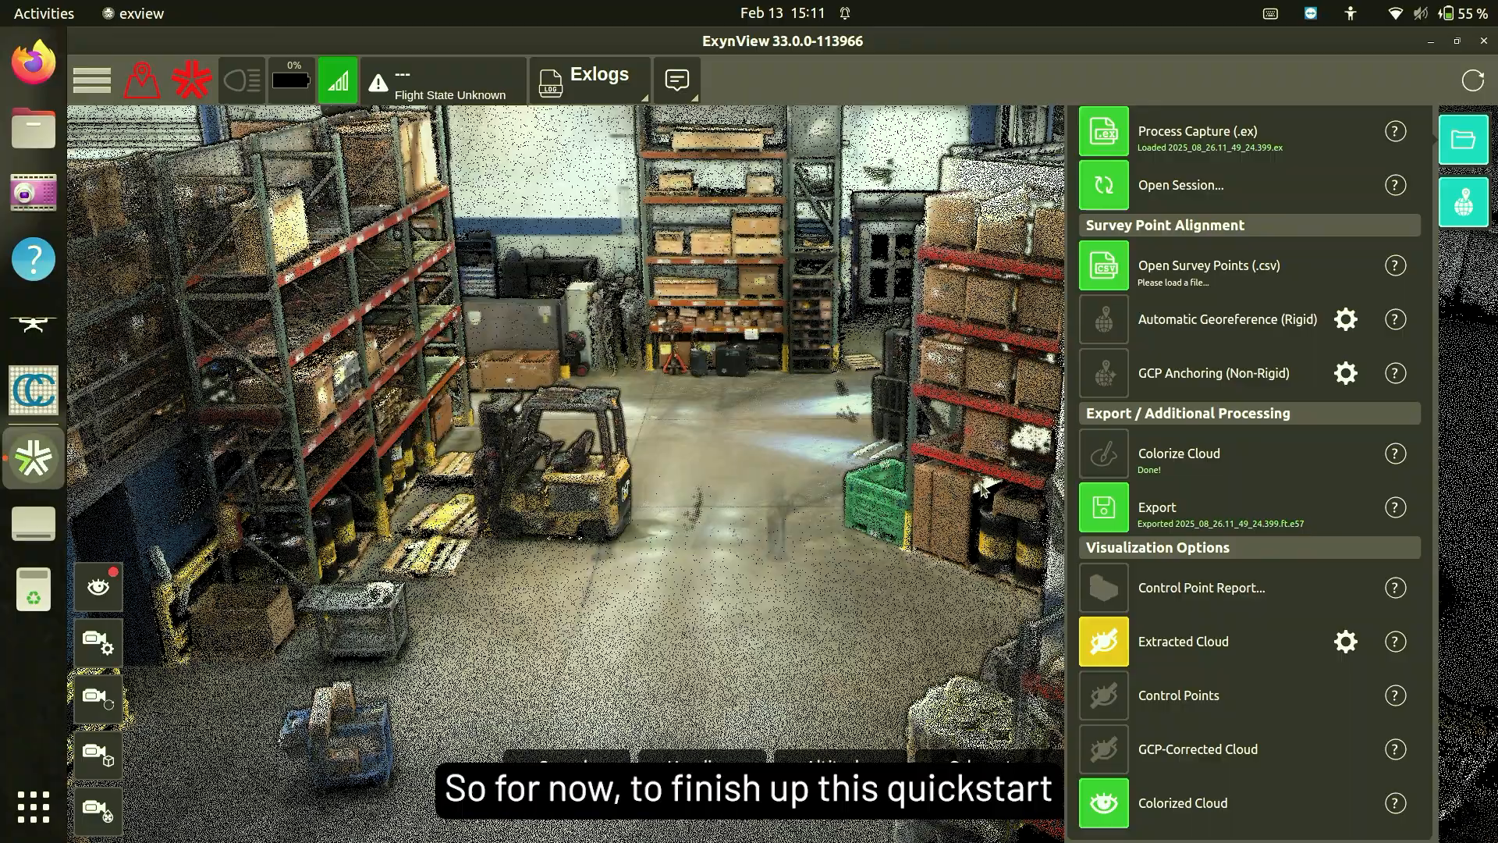
pyautogui.moveTo(659, 481); pyautogui.dragTo(648, 557)
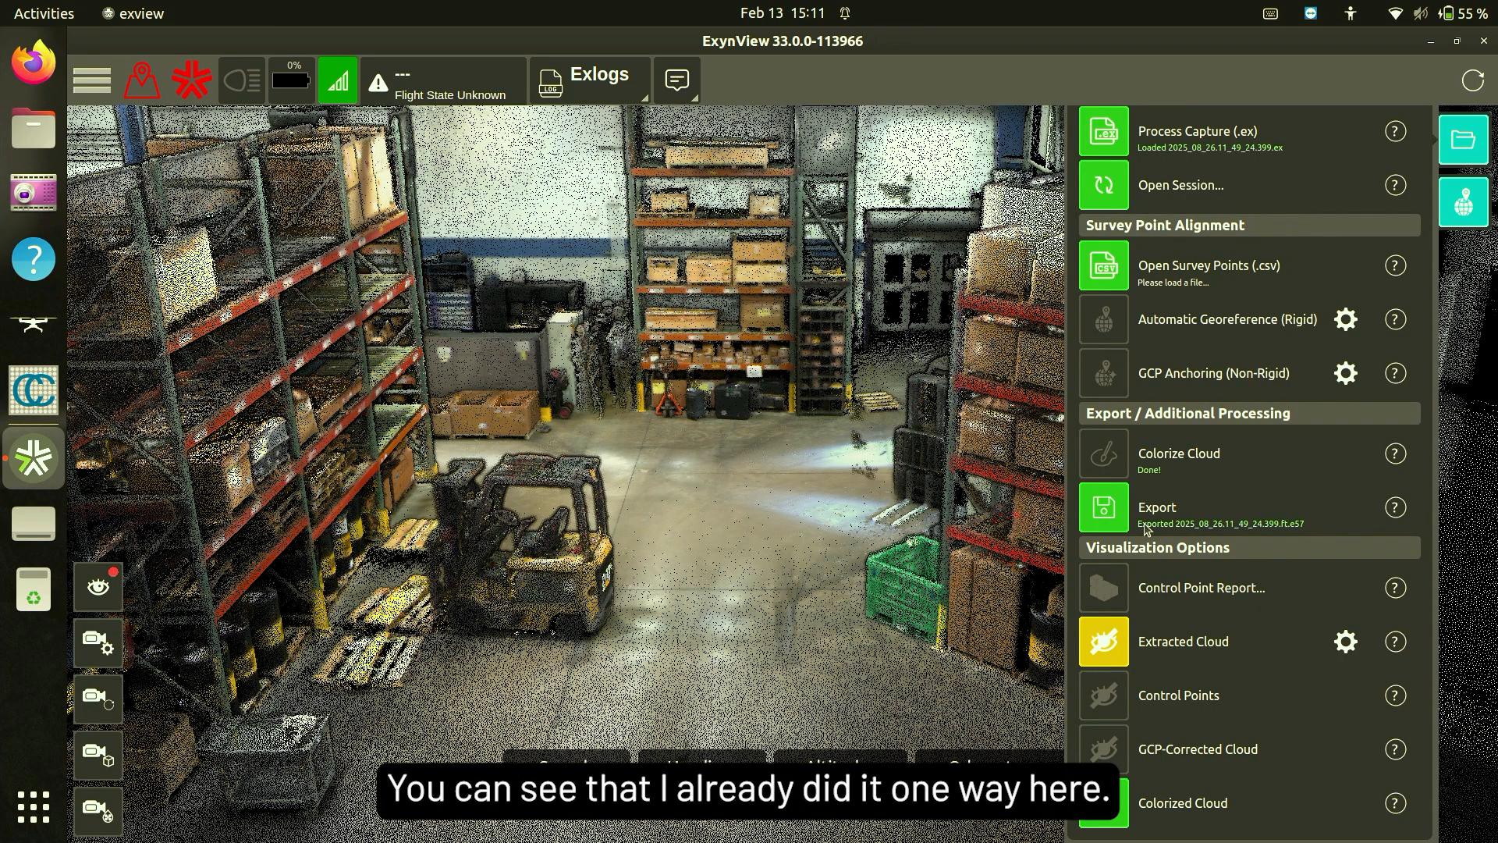
# - Enable downsampling at 0.6 meters for the capture export and accept the settings with feet units and LAS format
pyautogui.click(1107, 512)
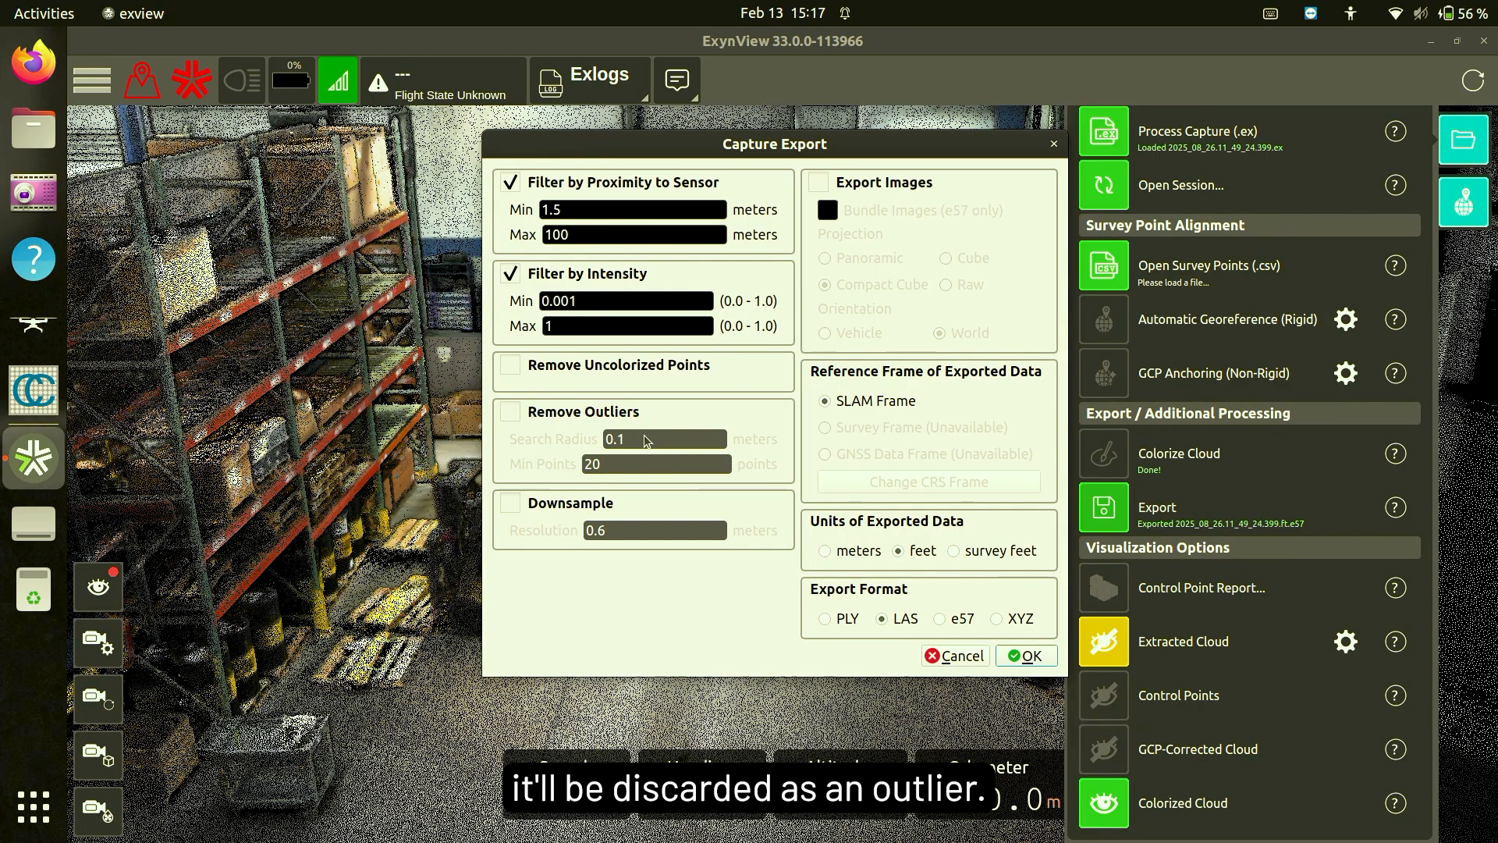
pyautogui.click(512, 506)
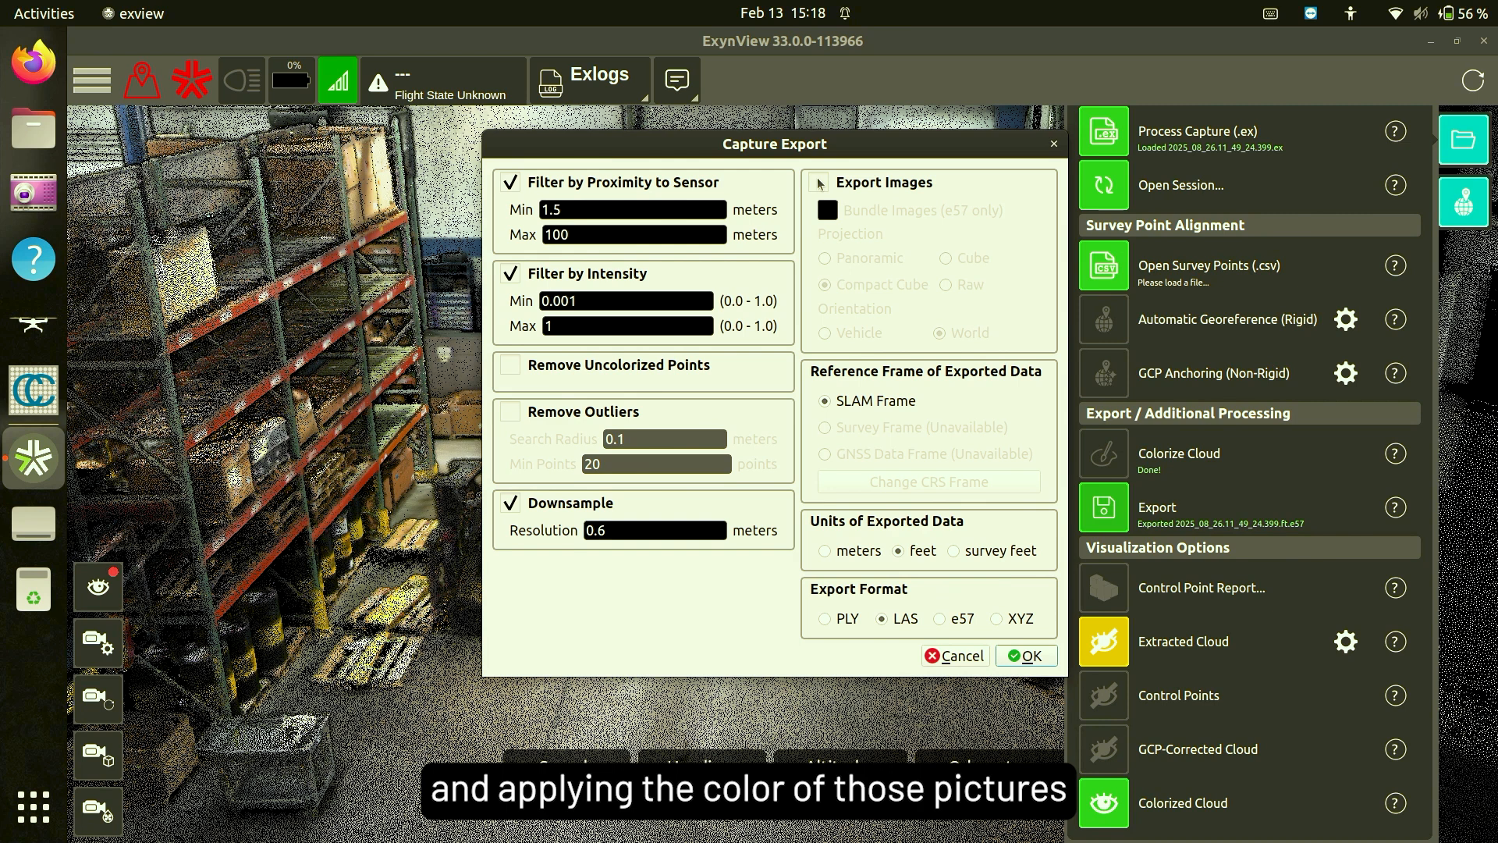
pyautogui.click(818, 180)
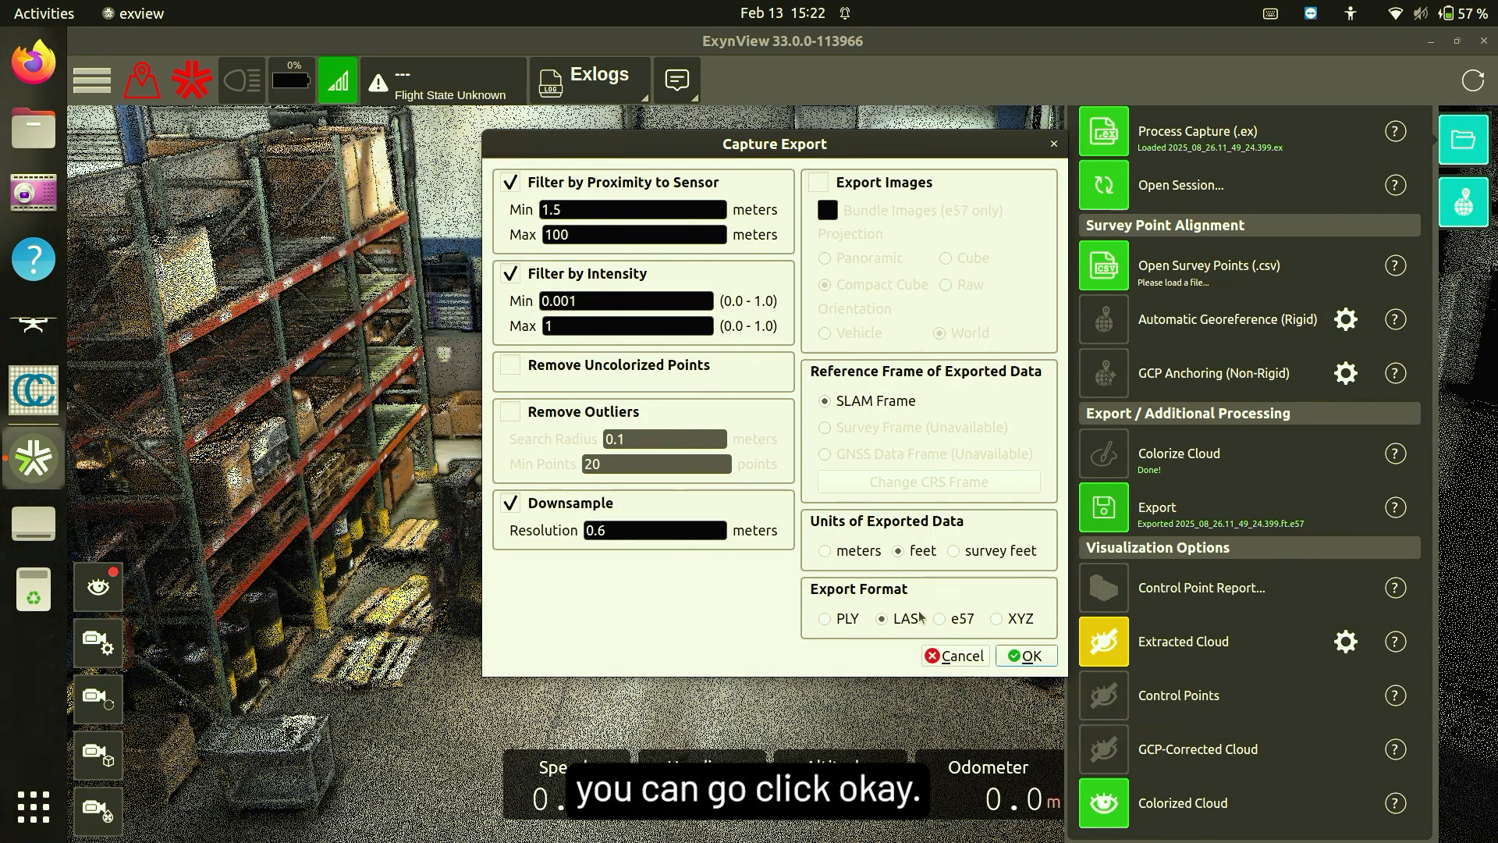
pyautogui.click(1024, 655)
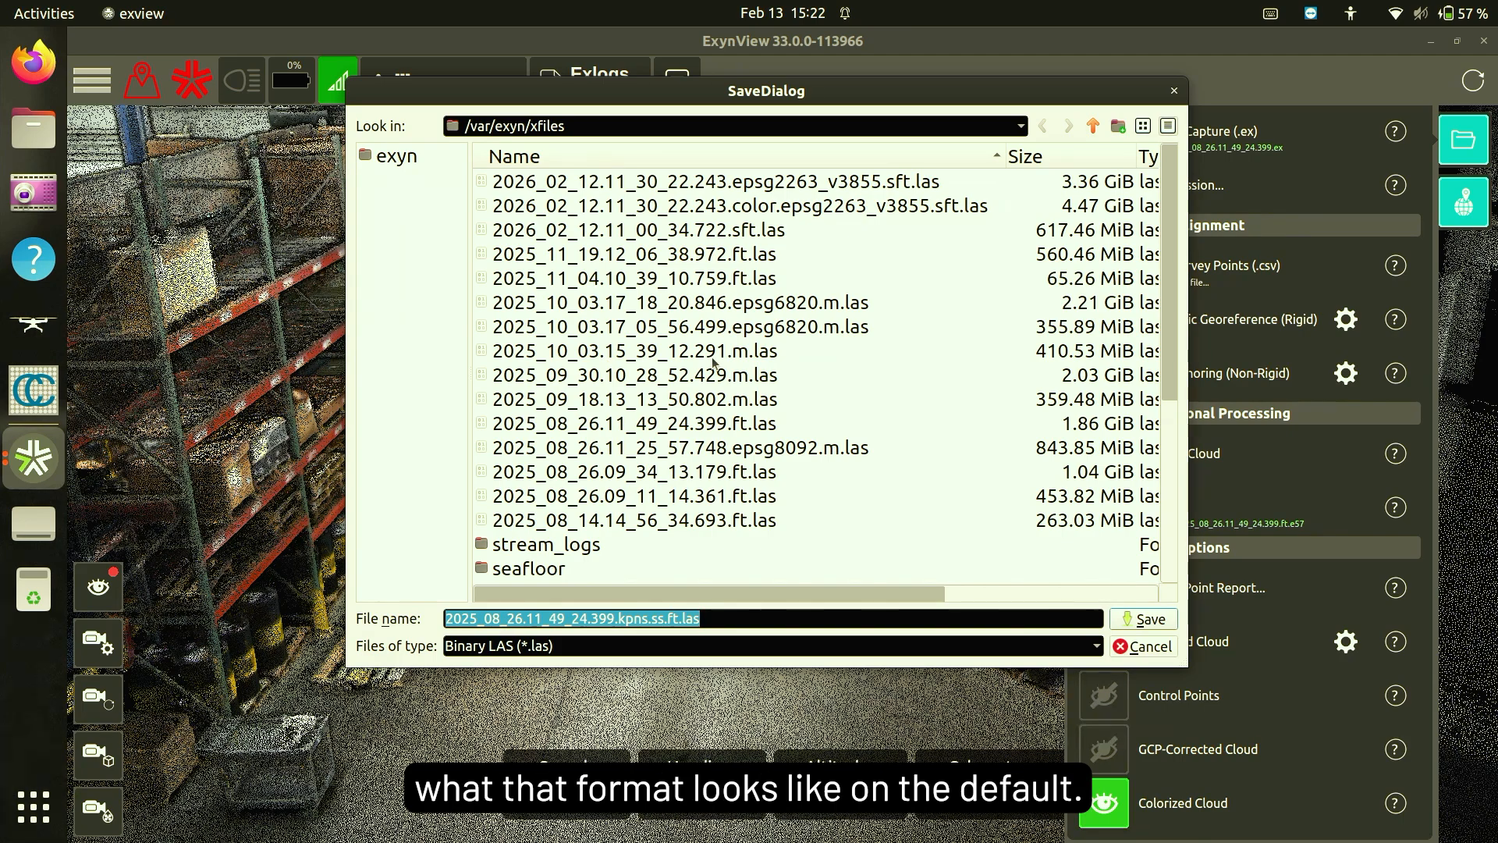
# - Compare the unit suffixes in the existing export names 2025_10_03.15_39_12.291.m.las and 2025_08_26.11_49_24.399.ft.las
pyautogui.click(537, 357)
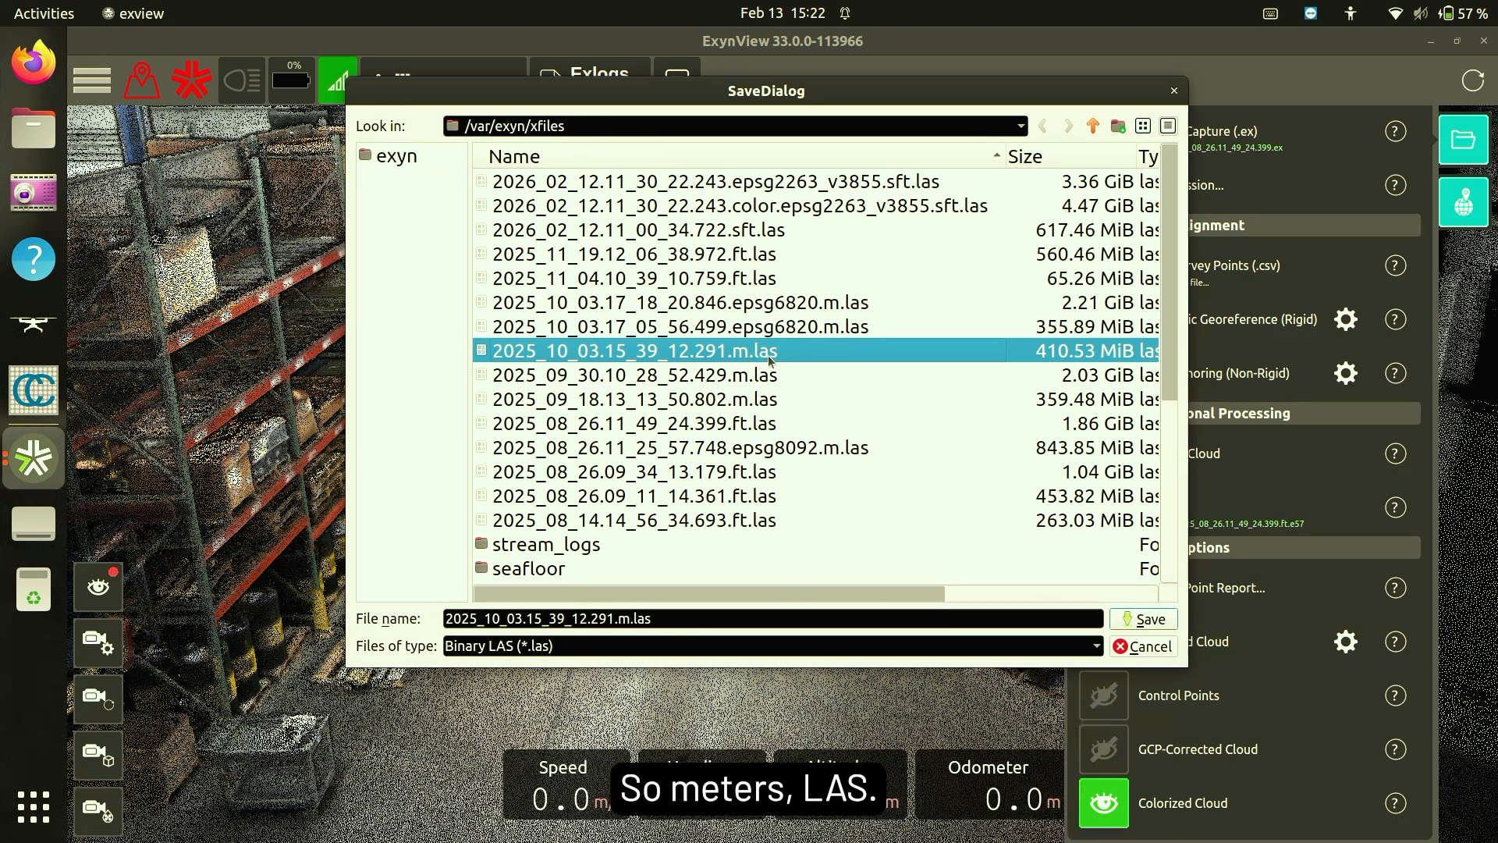
pyautogui.click(763, 429)
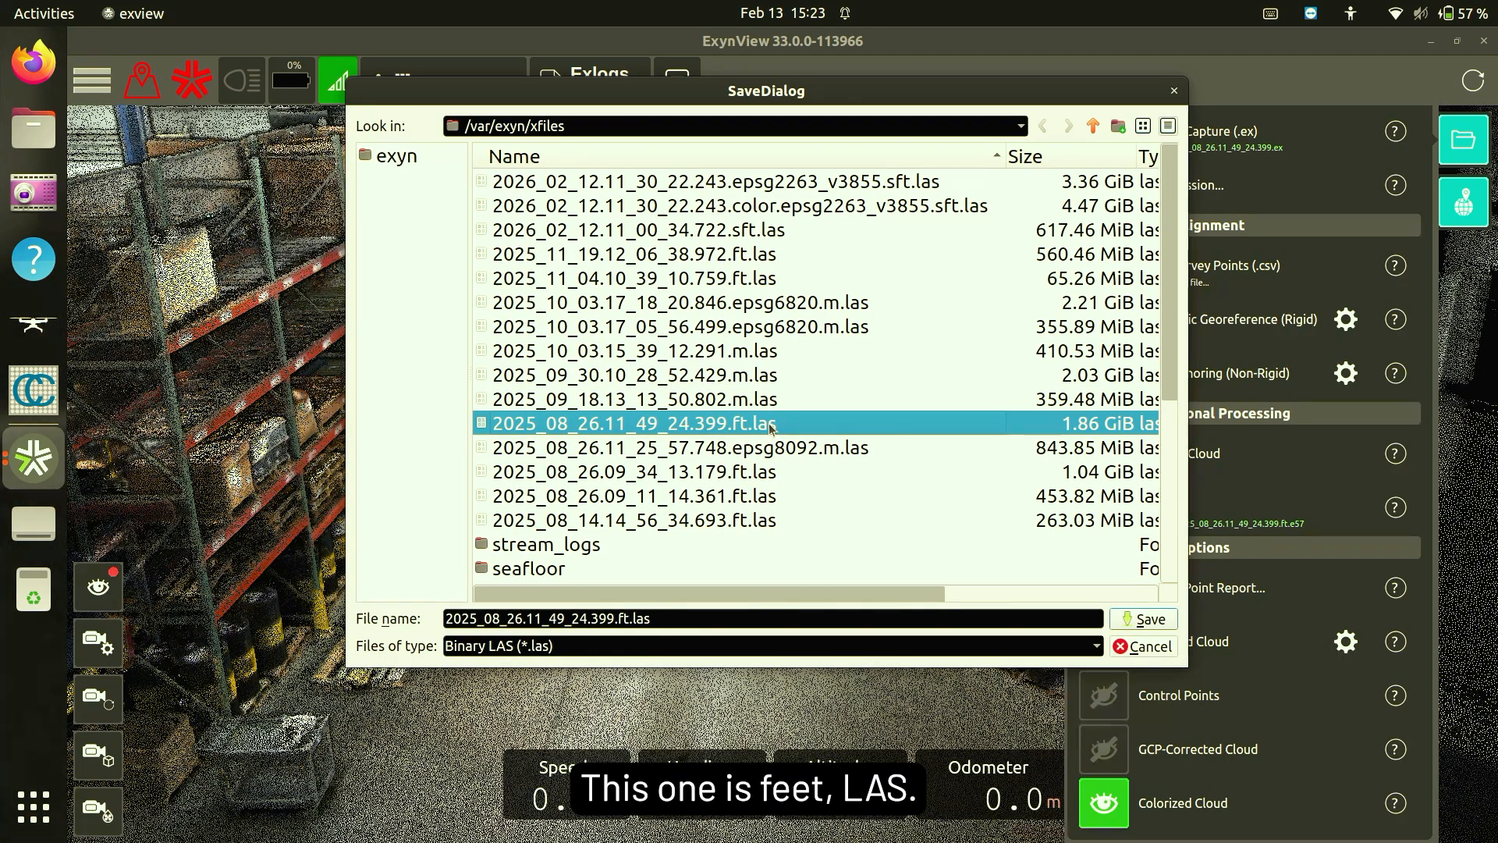